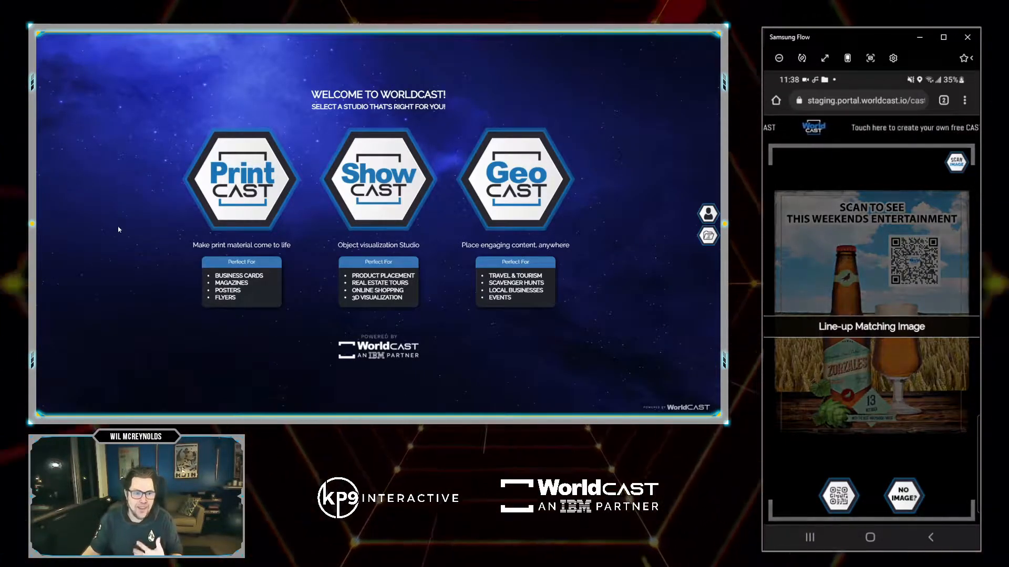
Start a new Freemium PrintCAST titled 'Table Talker' and continue to image selection.
{"action": "left_click", "coordinate": [230, 184]}
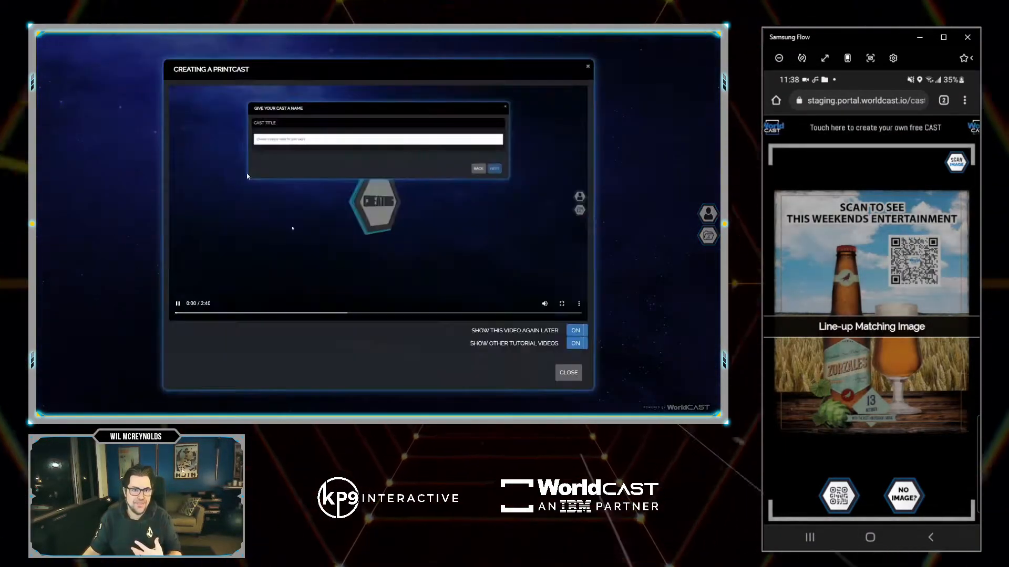
{"action": "left_click", "coordinate": [569, 351]}
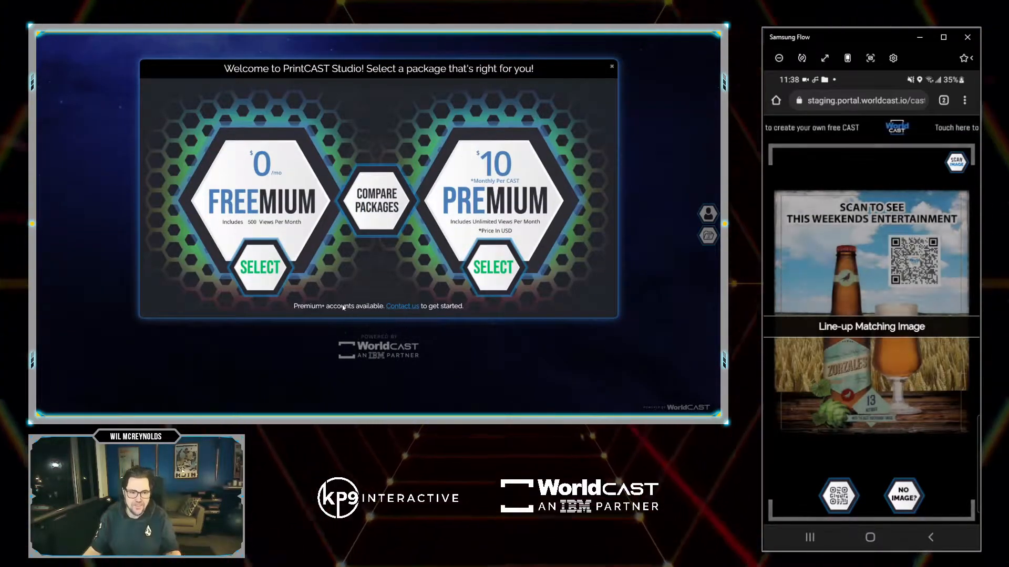
{"action": "left_click", "coordinate": [261, 265]}
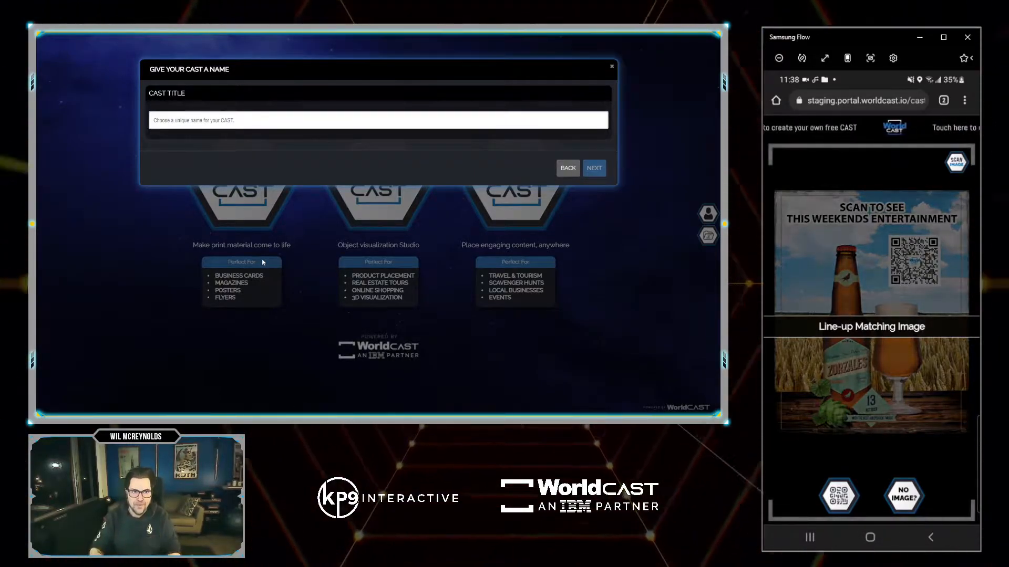
{"action": "left_click", "coordinate": [188, 122]}
{"action": "type", "text": "Table Talker"}
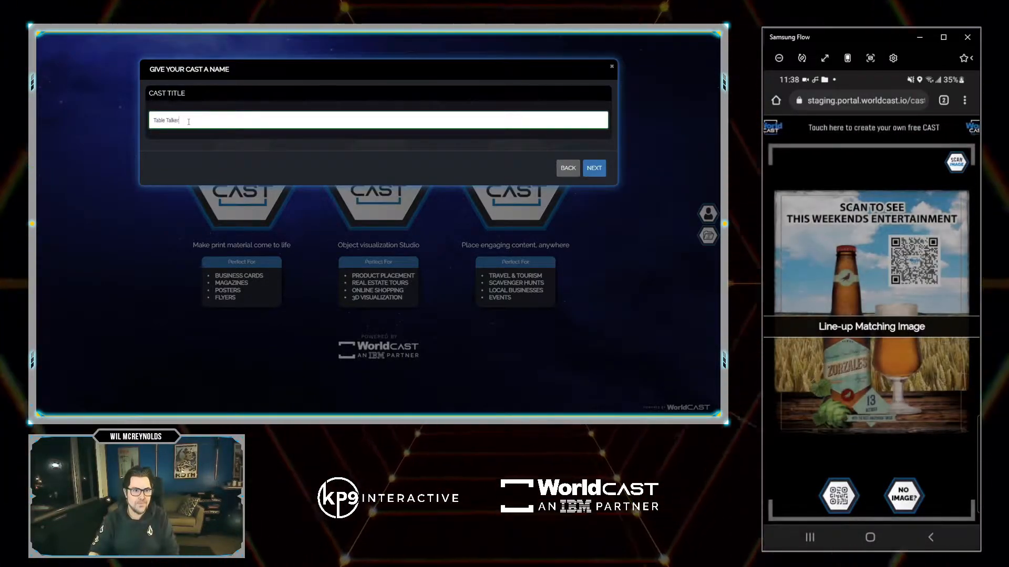
{"action": "left_click", "coordinate": [593, 168]}
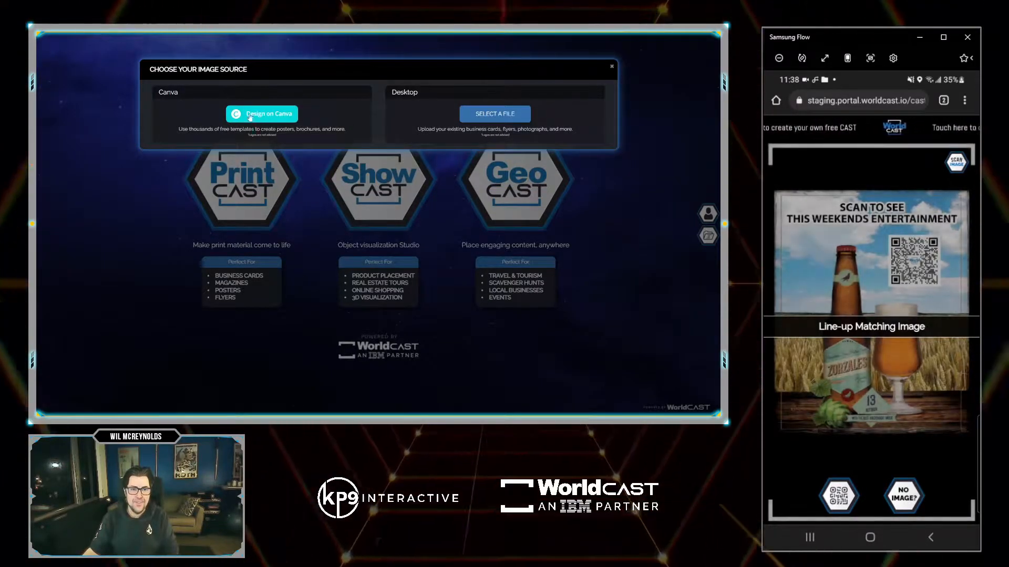
Upload BeerPrint.png from the computer as the target image and create the cast.
{"action": "left_click", "coordinate": [495, 114]}
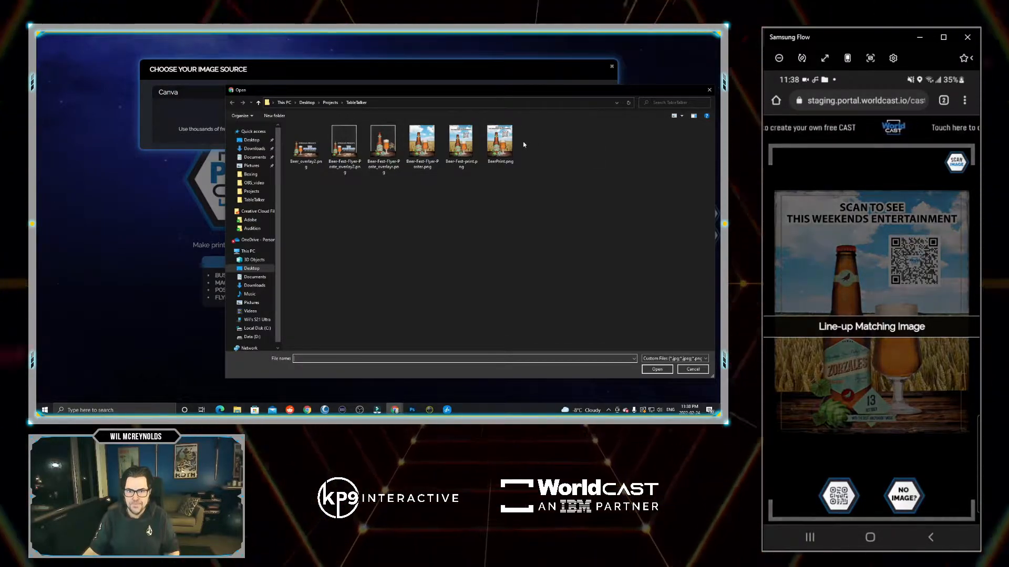
{"action": "double_click", "coordinate": [495, 141]}
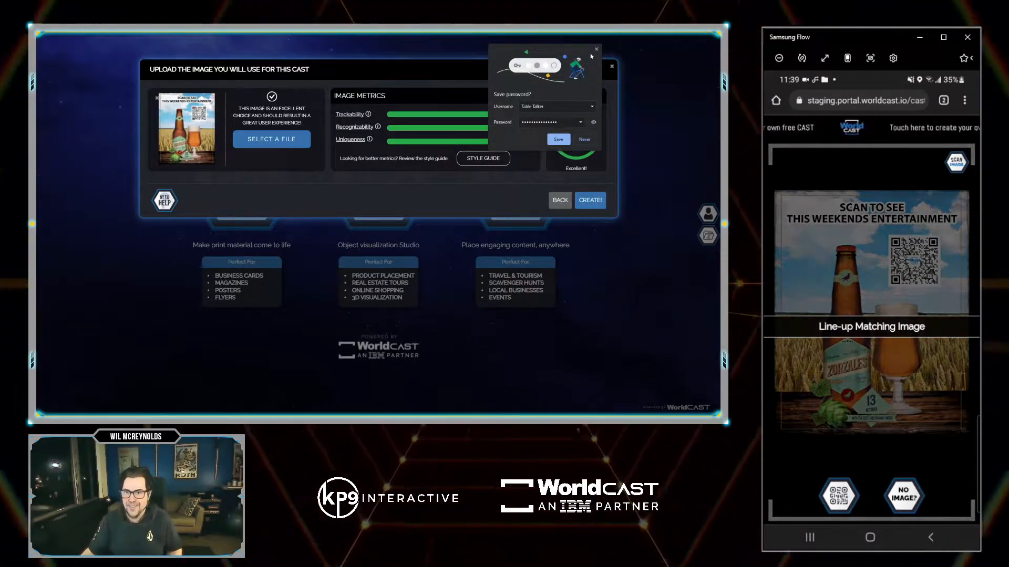
{"action": "left_click", "coordinate": [596, 49]}
{"action": "left_click", "coordinate": [596, 201]}
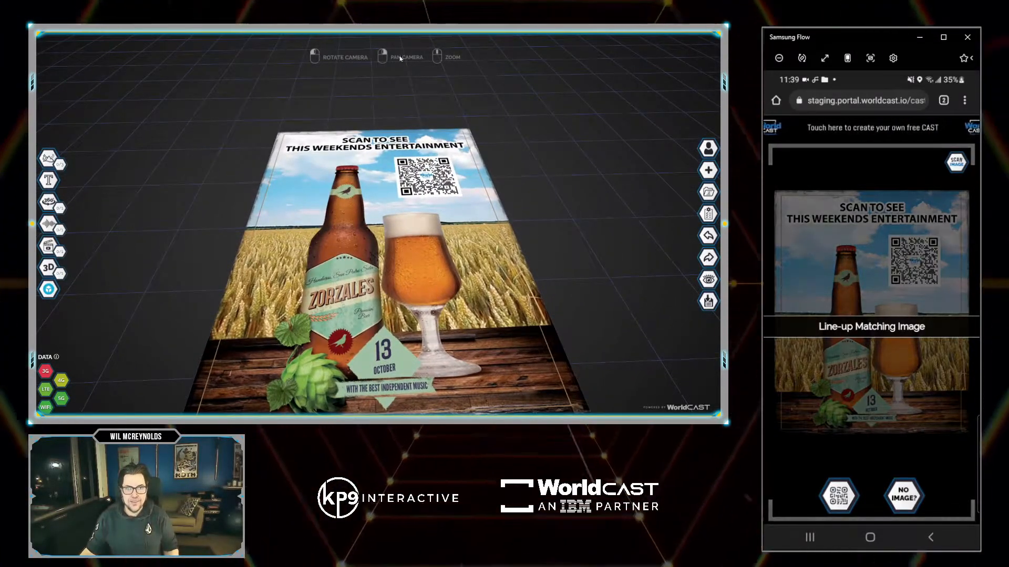
In CAST Properties, set 'Objects below grid are visible' to 'If behind image' and update.
{"action": "left_click_drag", "start_coordinate": [400, 86], "coordinate": [388, 170]}
{"action": "scroll", "coordinate": [404, 114], "scroll_direction": "down", "scroll_amount": 3}
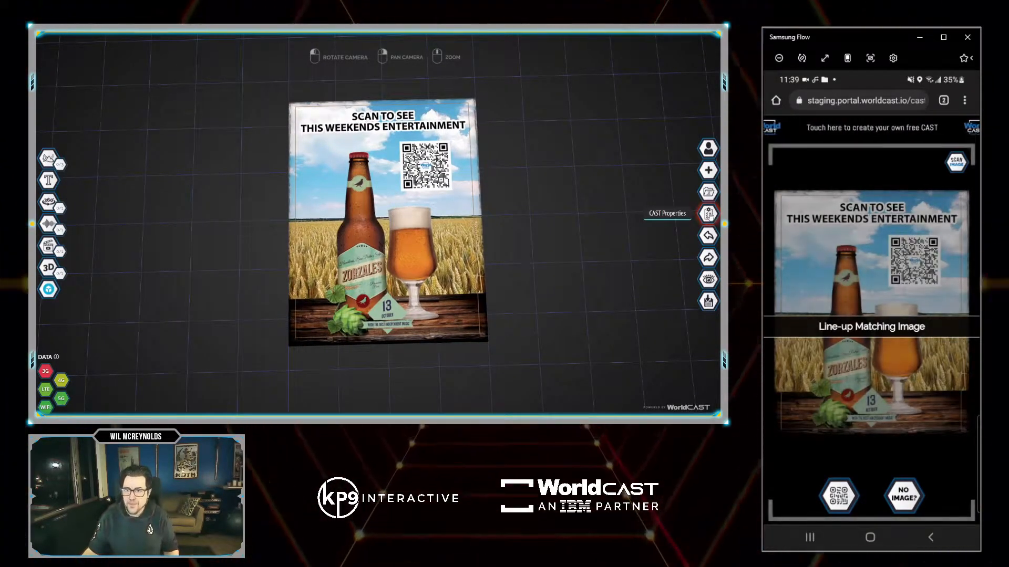
{"action": "left_click", "coordinate": [708, 213]}
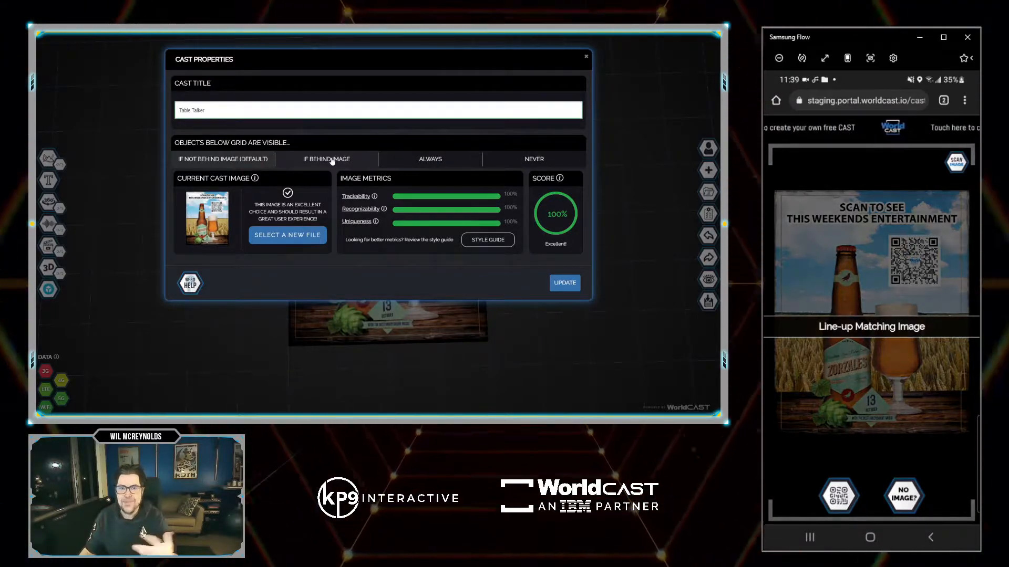
{"action": "left_click", "coordinate": [332, 160]}
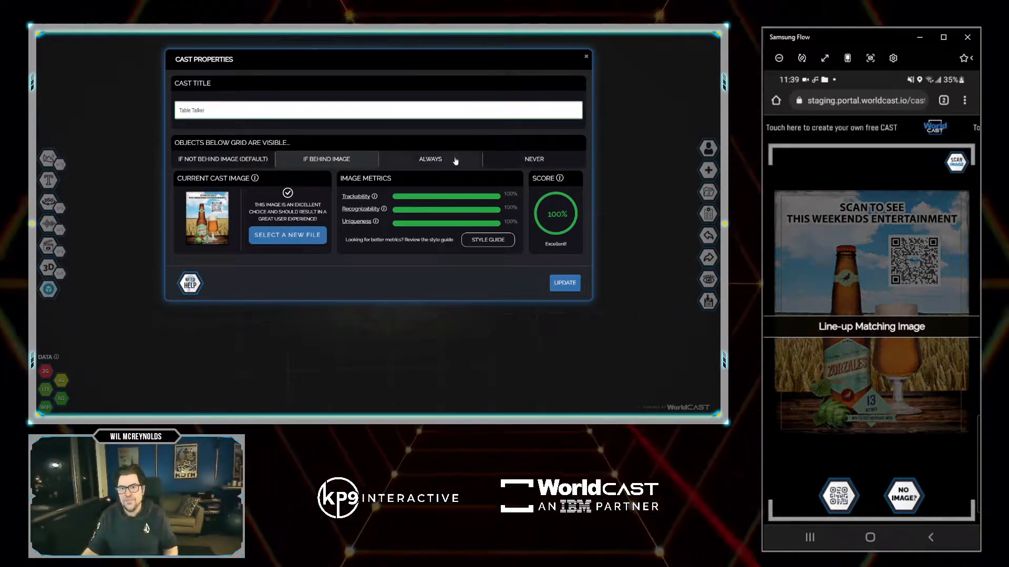
{"action": "left_click", "coordinate": [564, 284]}
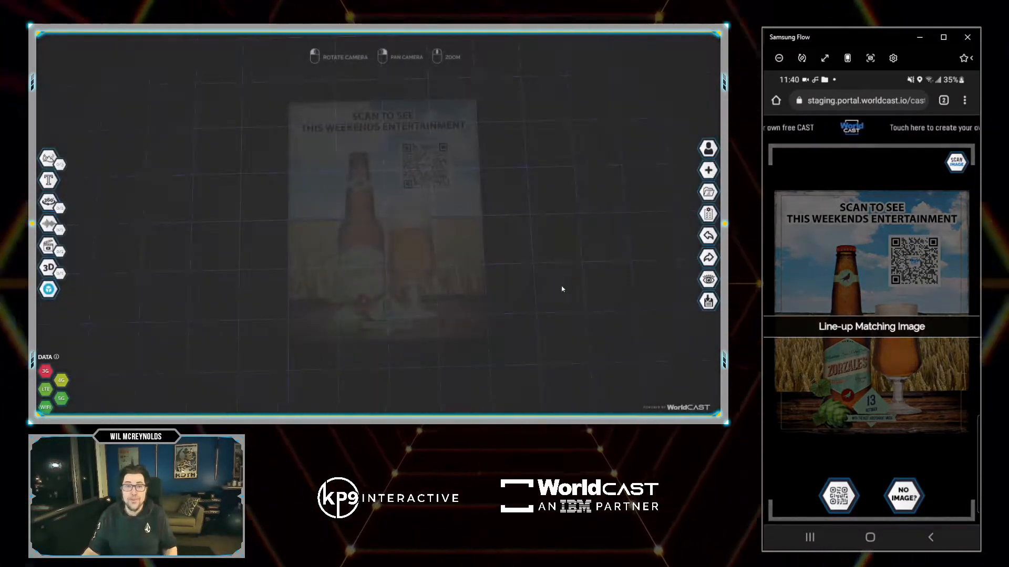
Drag Band.mp4 and Beer_overlay2.png from the TableTalker folder onto the PrintCAST canvas.
{"action": "left_click_drag", "start_coordinate": [914, 109], "coordinate": [444, 99]}
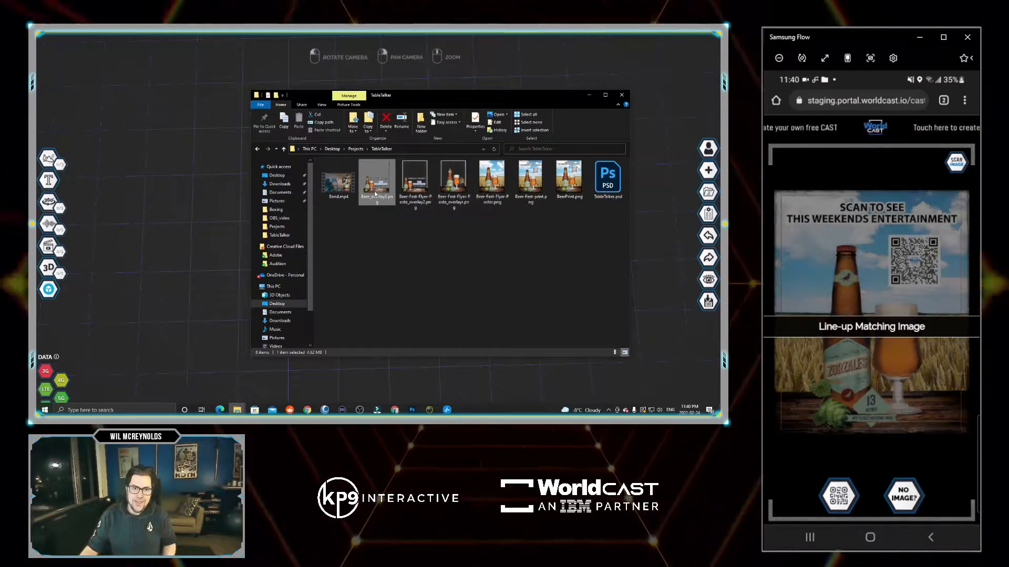
{"action": "left_click", "coordinate": [334, 190]}
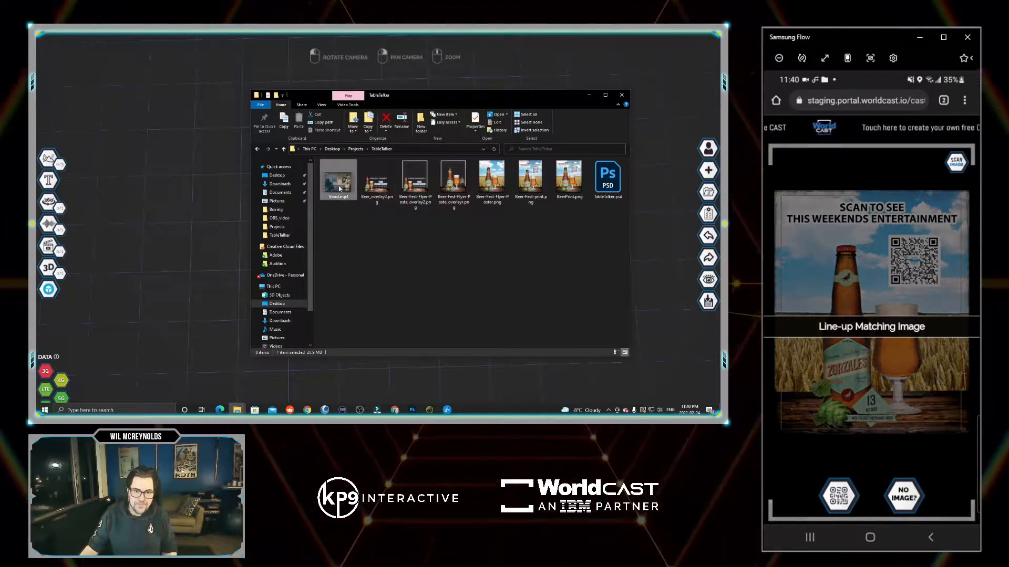
{"action": "left_click", "coordinate": [376, 183], "text": "ctrl"}
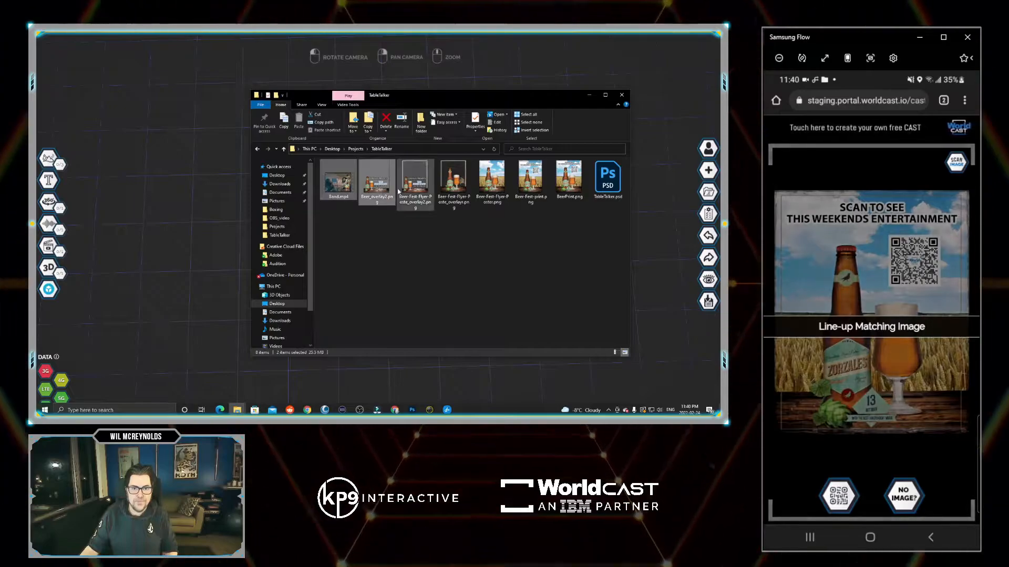
{"action": "left_click_drag", "start_coordinate": [346, 185], "coordinate": [231, 215]}
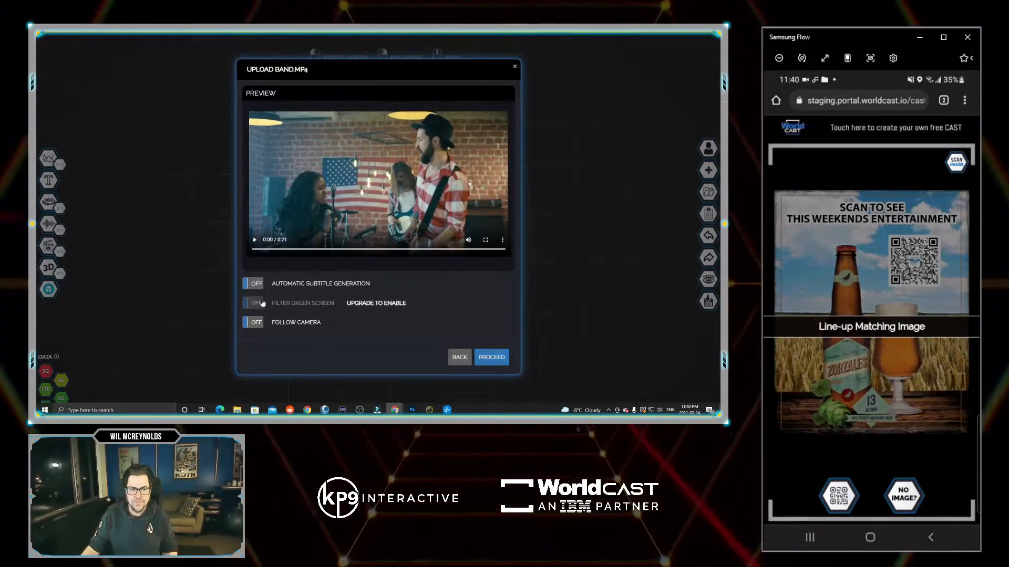
Preview Band.mp4 and proceed with uploading both the video and Beer_overlay2.png.
{"action": "left_click", "coordinate": [254, 240]}
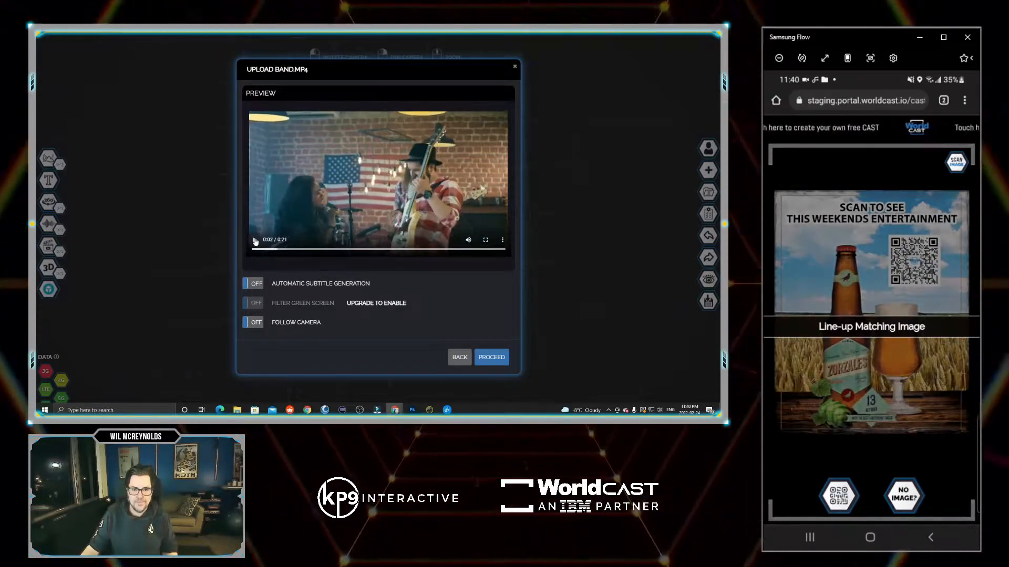
{"action": "left_click", "coordinate": [493, 357]}
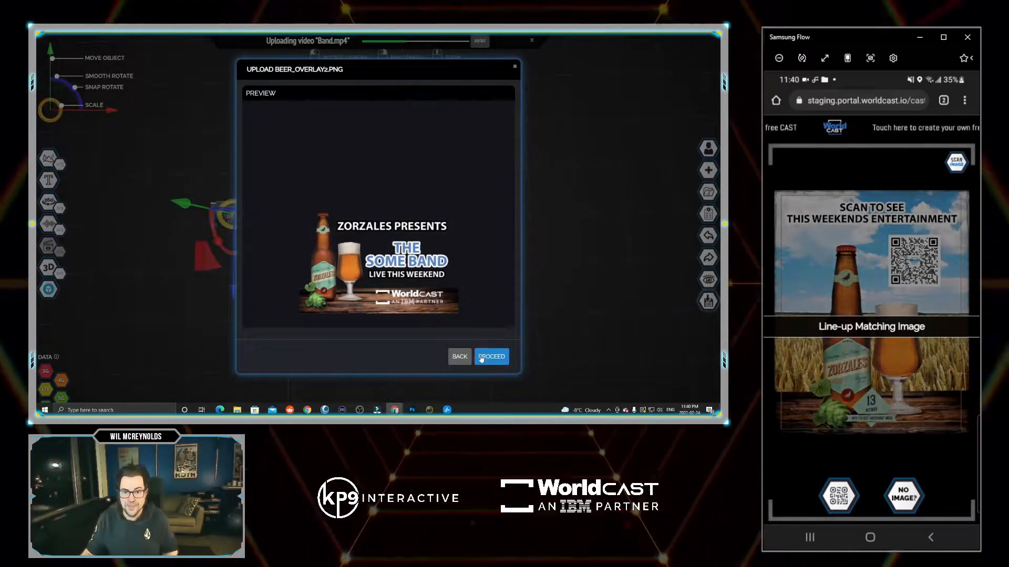
{"action": "left_click", "coordinate": [491, 356]}
Move and enlarge the Beer_overlay2.png overlay so it sits over the poster.
{"action": "left_click", "coordinate": [243, 231]}
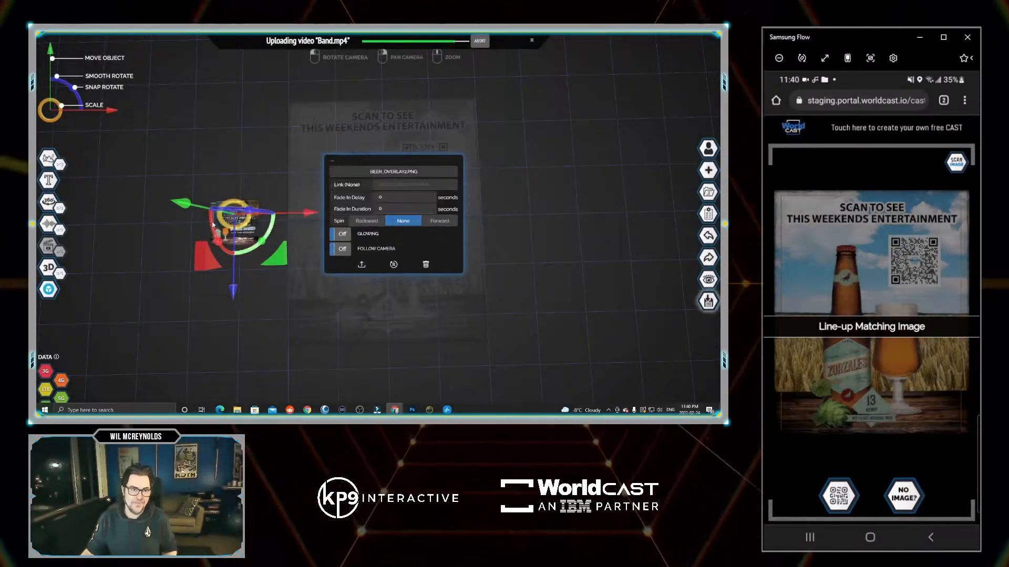
{"action": "left_click_drag", "start_coordinate": [275, 239], "coordinate": [439, 327]}
{"action": "left_click_drag", "start_coordinate": [387, 280], "coordinate": [449, 281]}
{"action": "left_click_drag", "start_coordinate": [386, 257], "coordinate": [358, 183]}
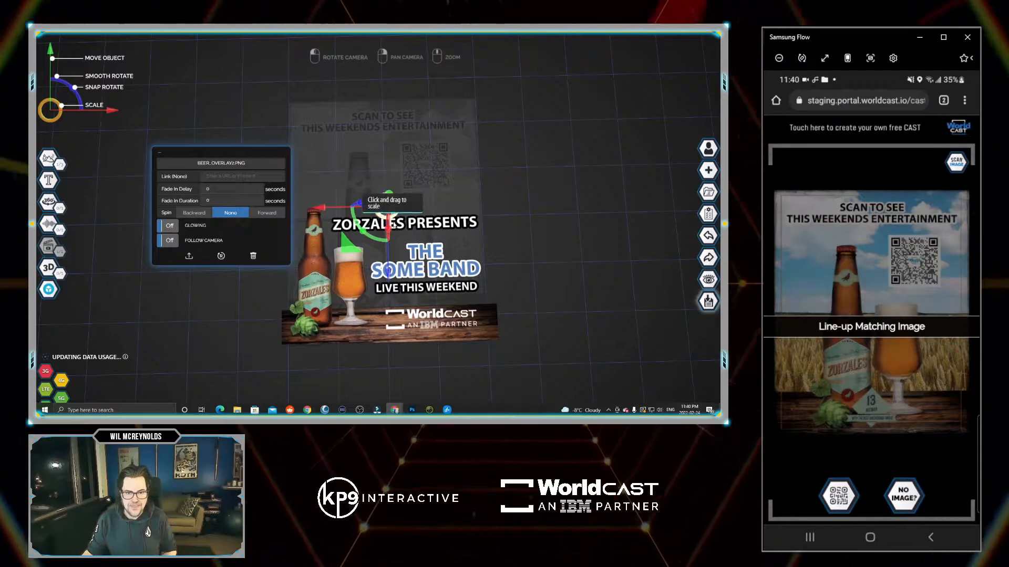
{"action": "left_click_drag", "start_coordinate": [400, 206], "coordinate": [398, 209]}
{"action": "left_click_drag", "start_coordinate": [392, 260], "coordinate": [388, 269]}
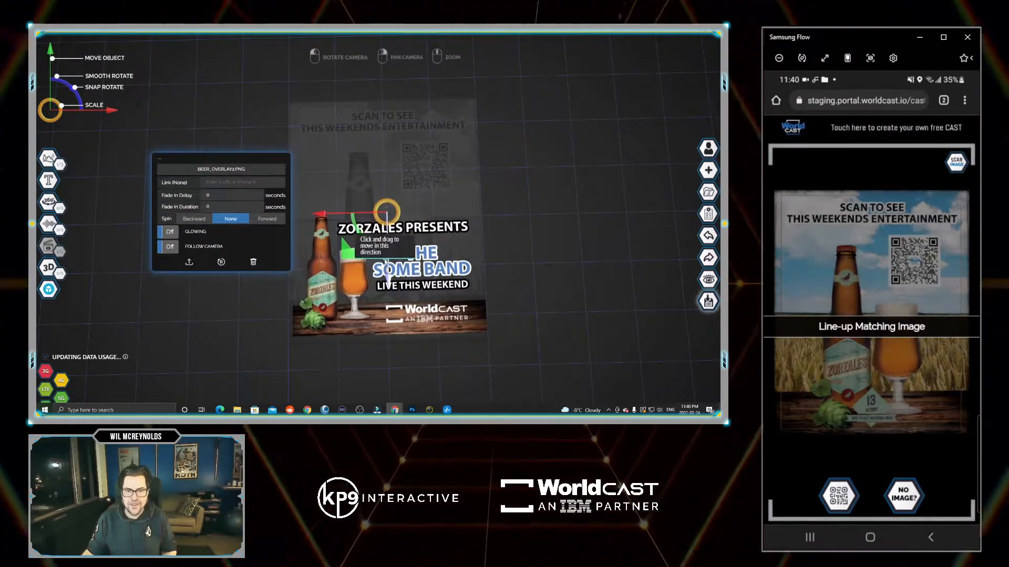
{"action": "left_click", "coordinate": [516, 205]}
Move and scale the band video, bringing it down toward the poster.
{"action": "left_click", "coordinate": [247, 215]}
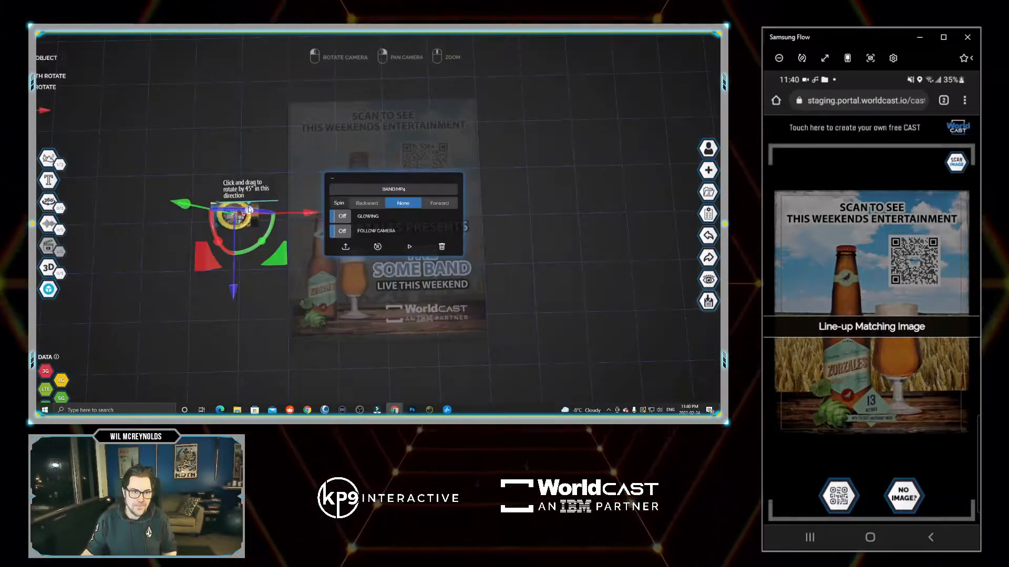
{"action": "left_click_drag", "start_coordinate": [259, 195], "coordinate": [475, 227]}
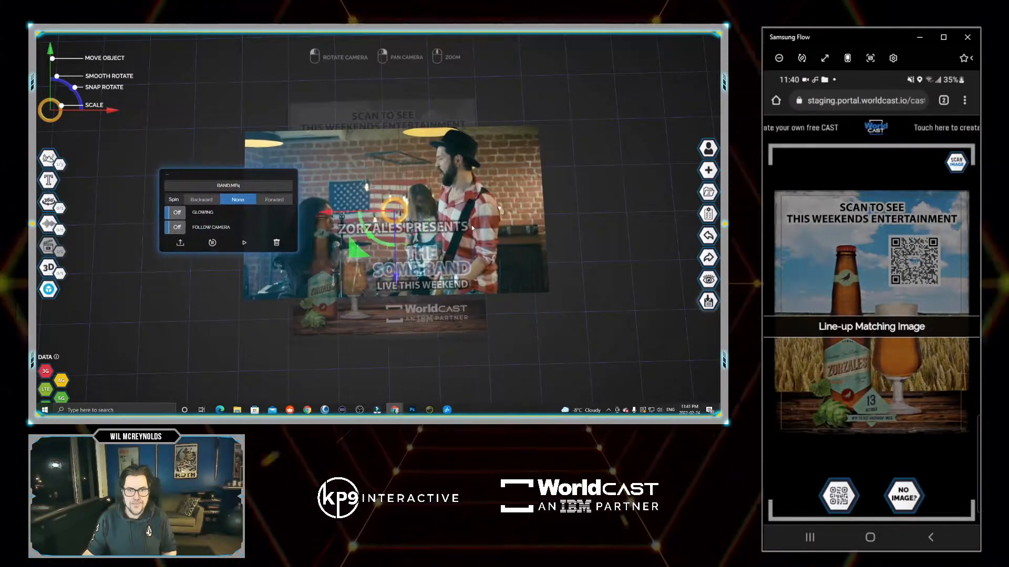
{"action": "left_click_drag", "start_coordinate": [400, 203], "coordinate": [420, 194]}
{"action": "left_click_drag", "start_coordinate": [506, 200], "coordinate": [412, 257]}
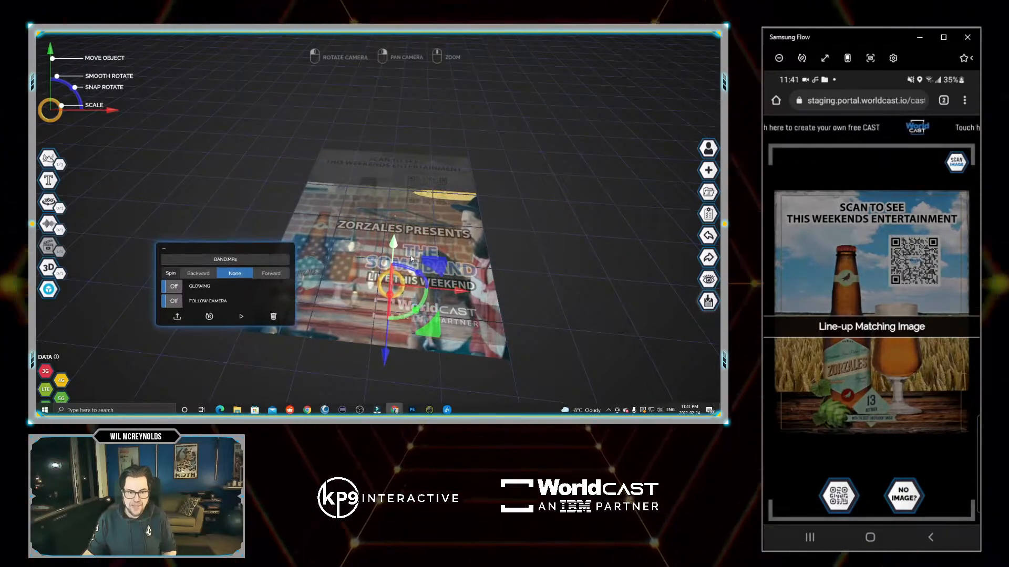
{"action": "left_click_drag", "start_coordinate": [555, 179], "coordinate": [416, 240]}
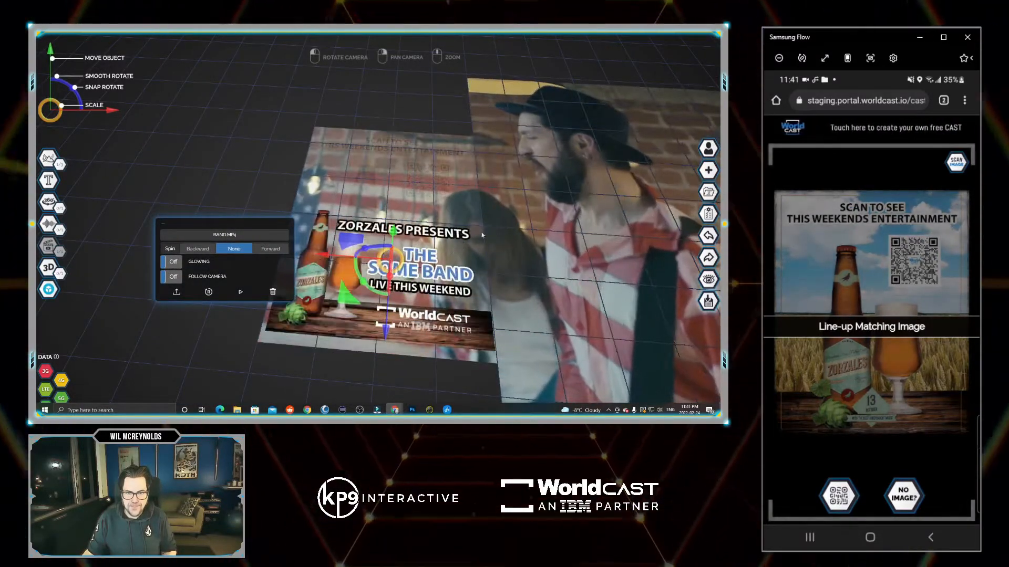
{"action": "scroll", "coordinate": [476, 239], "scroll_direction": "down", "scroll_amount": 6}
Position the band video flat over the poster and shrink it slightly.
{"action": "left_click_drag", "start_coordinate": [388, 239], "coordinate": [395, 267]}
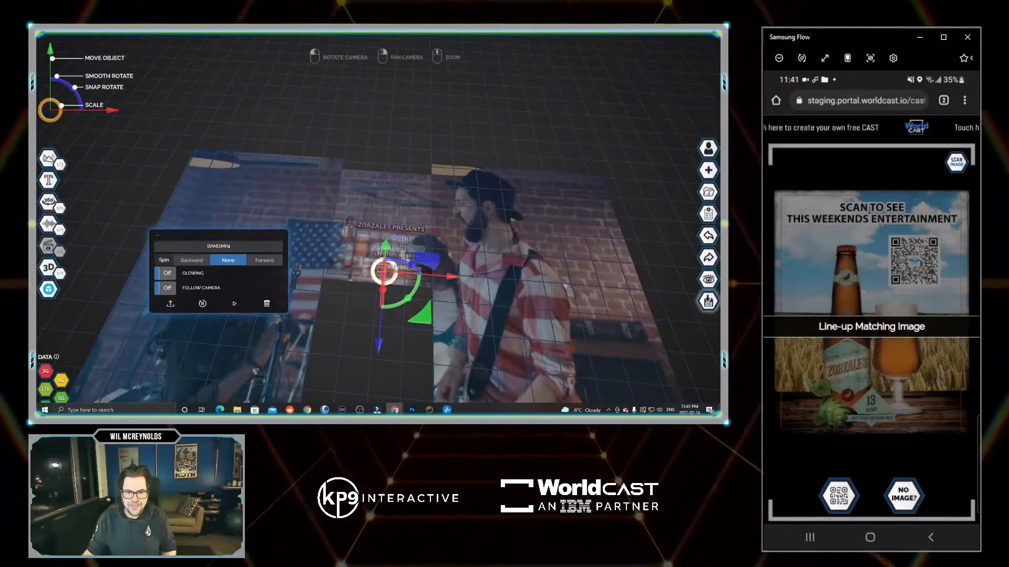
{"action": "left_click_drag", "start_coordinate": [380, 341], "coordinate": [382, 304]}
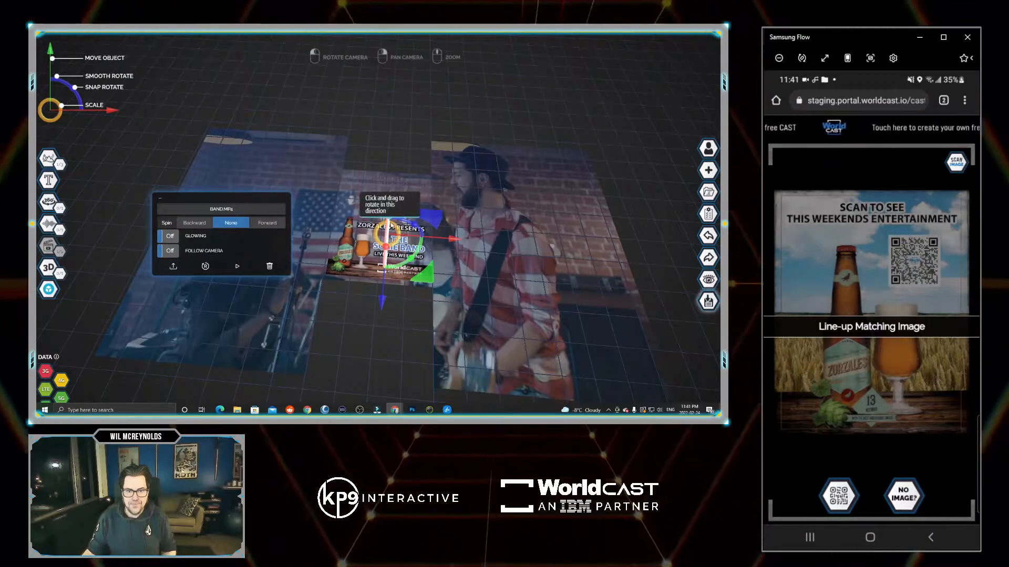
{"action": "left_click_drag", "start_coordinate": [504, 203], "coordinate": [511, 225]}
{"action": "left_click", "coordinate": [648, 199]}
{"action": "left_click_drag", "start_coordinate": [649, 199], "coordinate": [515, 284]}
{"action": "left_click", "coordinate": [406, 202]}
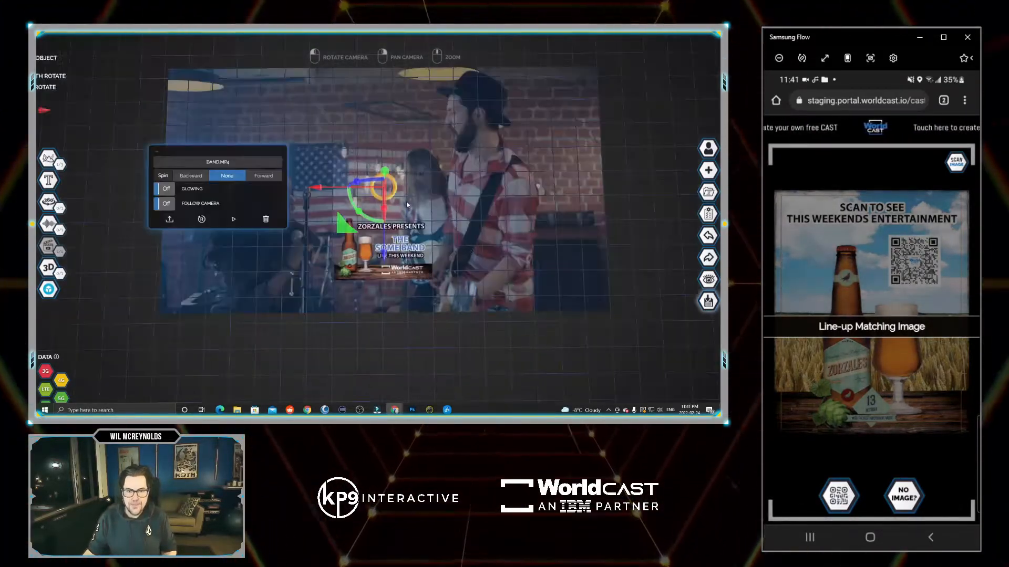
{"action": "left_click_drag", "start_coordinate": [388, 181], "coordinate": [388, 194]}
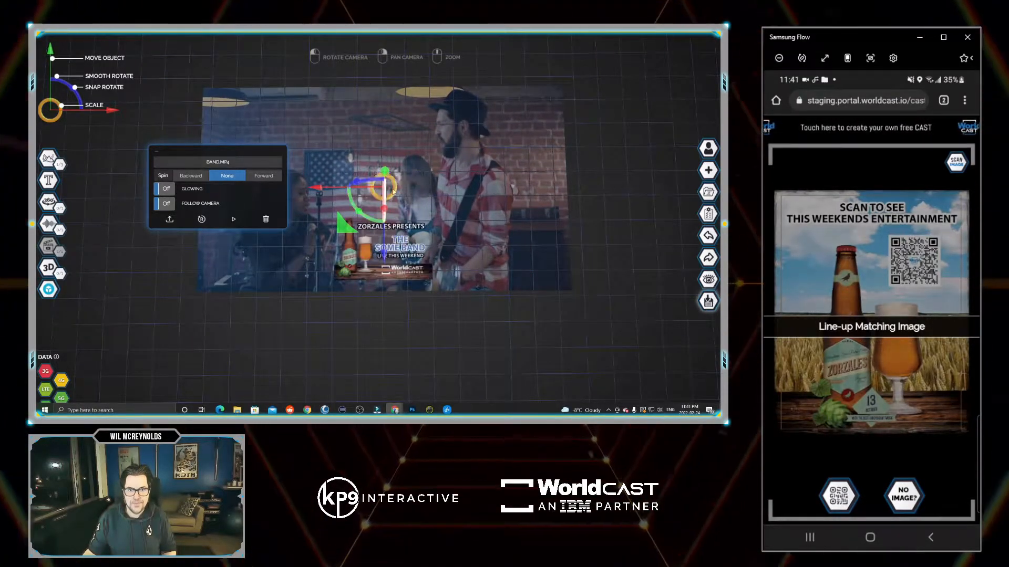
{"action": "left_click", "coordinate": [608, 163]}
Shrink and lower the band video slightly, undoing an accidental overlay move.
{"action": "left_click", "coordinate": [389, 191]}
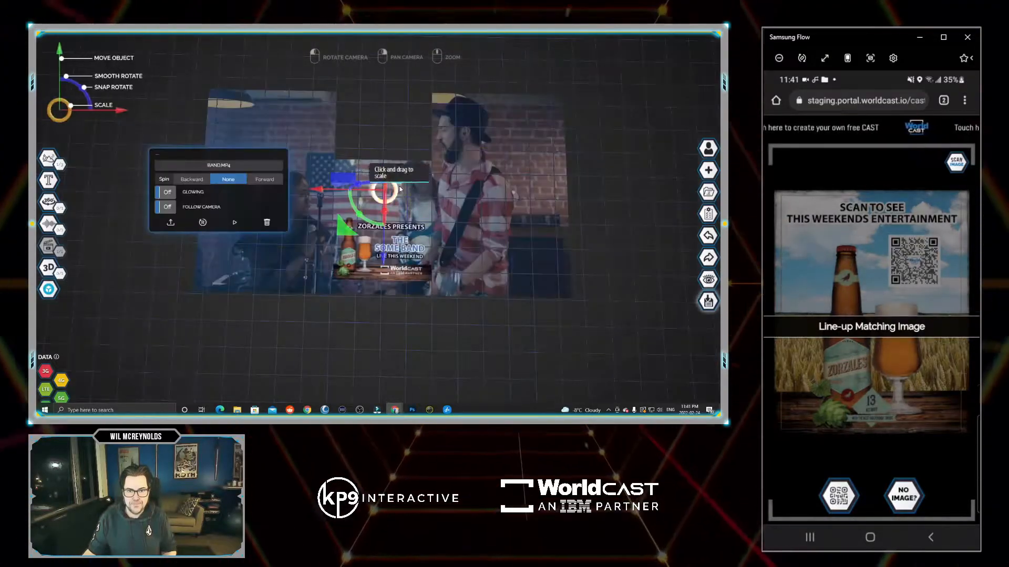
{"action": "left_click_drag", "start_coordinate": [392, 191], "coordinate": [388, 192]}
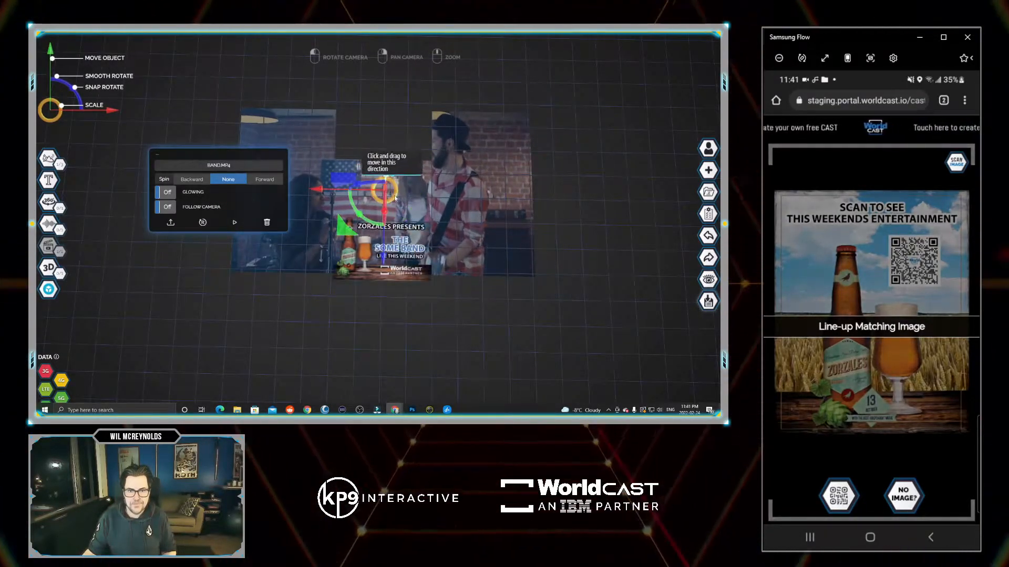
{"action": "left_click_drag", "start_coordinate": [384, 250], "coordinate": [384, 258]}
{"action": "mouse_move", "coordinate": [596, 170]}
{"action": "left_mouse_down"}
{"action": "mouse_move", "coordinate": [596, 187]}
{"action": "mouse_move", "coordinate": [606, 173]}
{"action": "mouse_move", "coordinate": [617, 183]}
{"action": "mouse_move", "coordinate": [593, 181]}
{"action": "left_mouse_up"}
{"action": "left_click", "coordinate": [369, 261]}
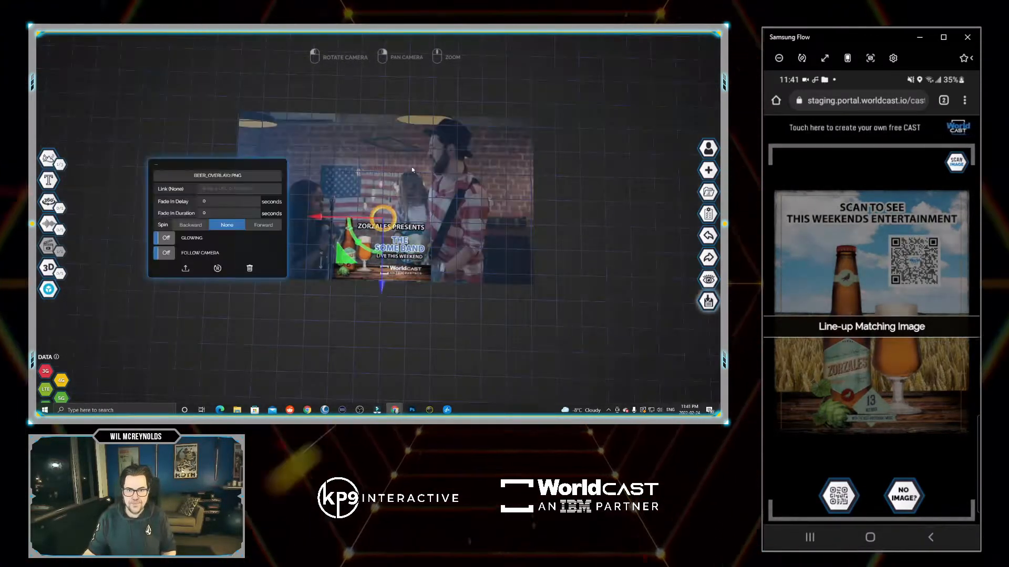
{"action": "left_click_drag", "start_coordinate": [381, 284], "coordinate": [383, 295]}
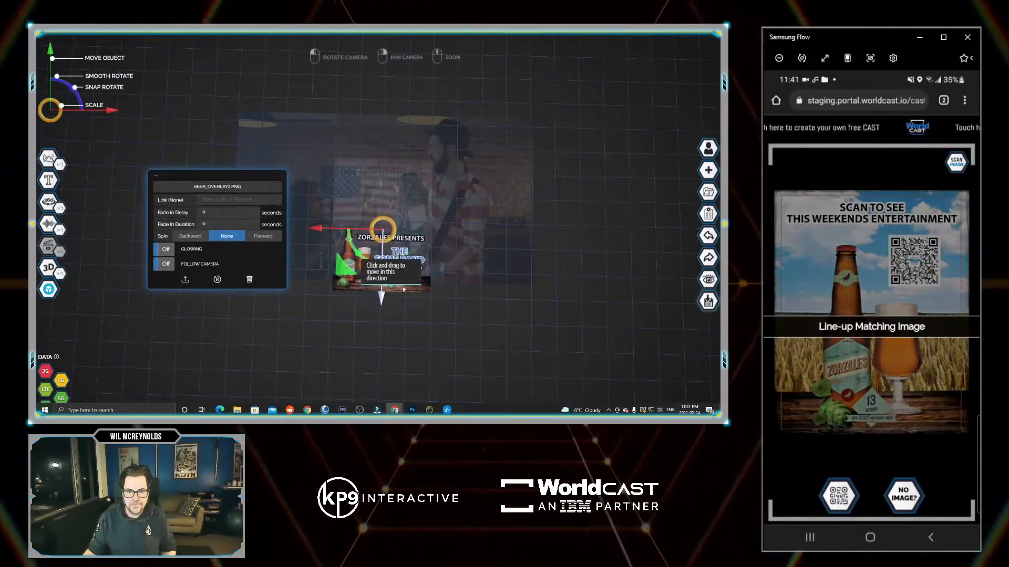
{"action": "left_click", "coordinate": [708, 235]}
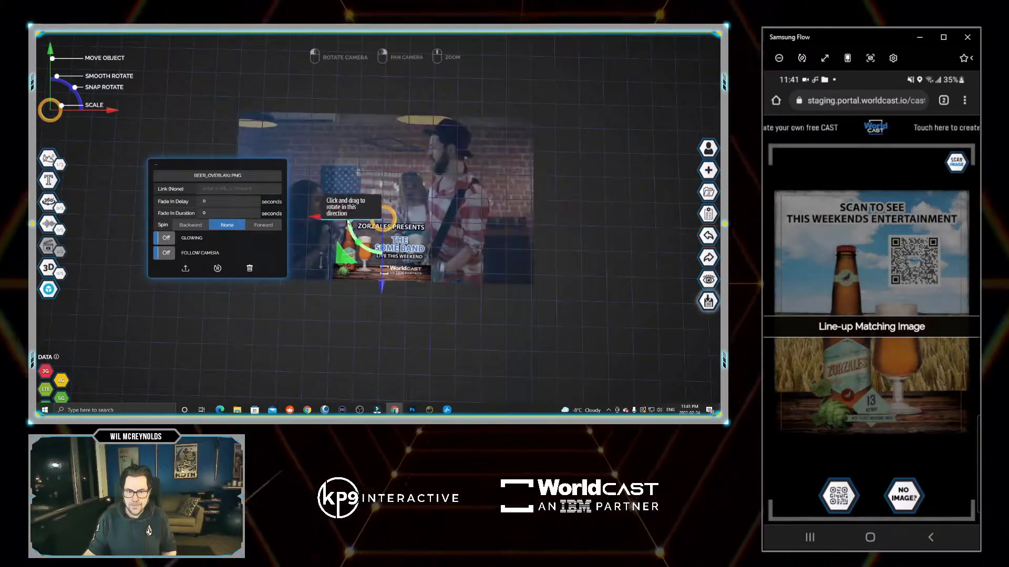
Shrink the band video a little more and lower it onto the poster.
{"action": "left_click", "coordinate": [408, 181]}
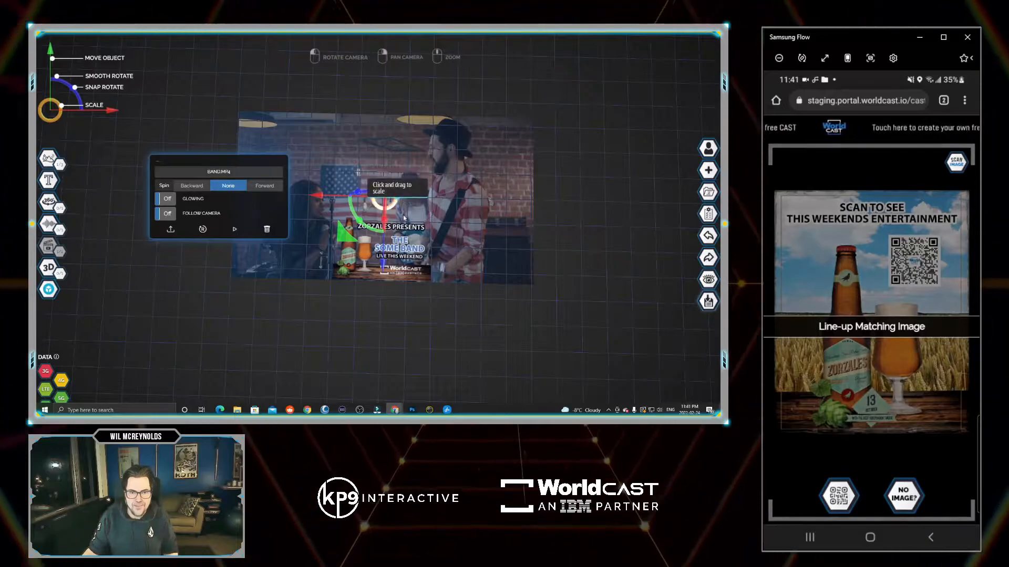
{"action": "left_click", "coordinate": [409, 274]}
{"action": "left_click", "coordinate": [395, 202]}
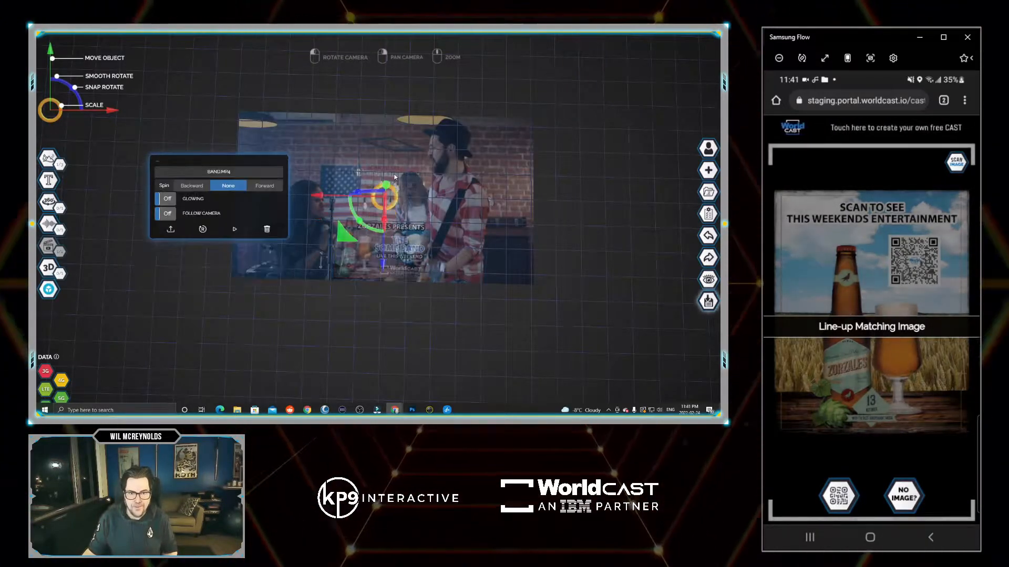
{"action": "left_click_drag", "start_coordinate": [395, 206], "coordinate": [388, 203]}
{"action": "left_click_drag", "start_coordinate": [387, 254], "coordinate": [387, 260]}
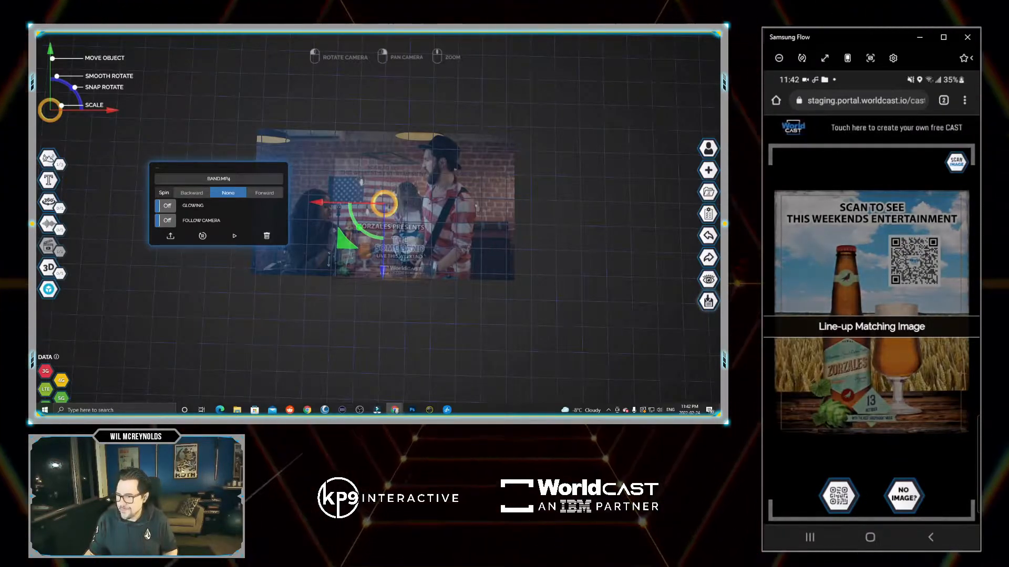
Upload Mando_border2.png from the TableTalker folder, move it up over the poster, then open CAST Properties.
{"action": "left_click", "coordinate": [237, 410]}
{"action": "left_click", "coordinate": [237, 379]}
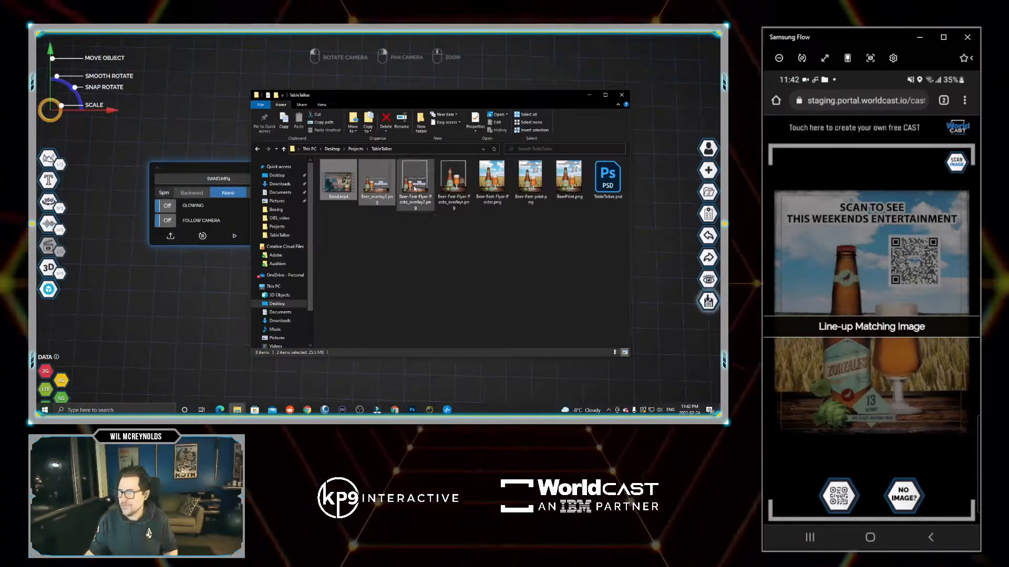
{"action": "left_click_drag", "start_coordinate": [436, 98], "coordinate": [998, 100]}
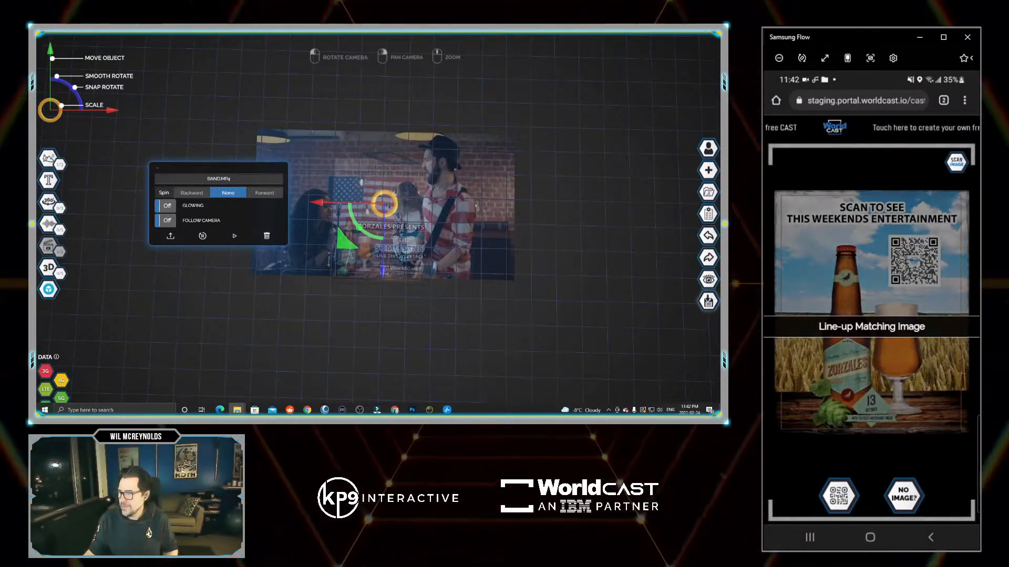
{"action": "left_click_drag", "start_coordinate": [719, 234], "coordinate": [389, 233]}
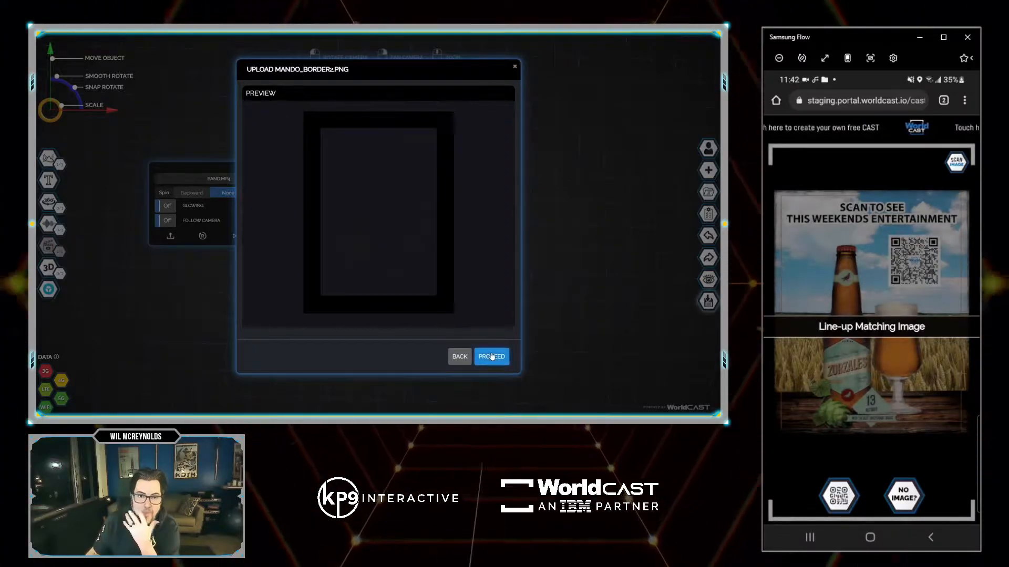
{"action": "left_click", "coordinate": [491, 357]}
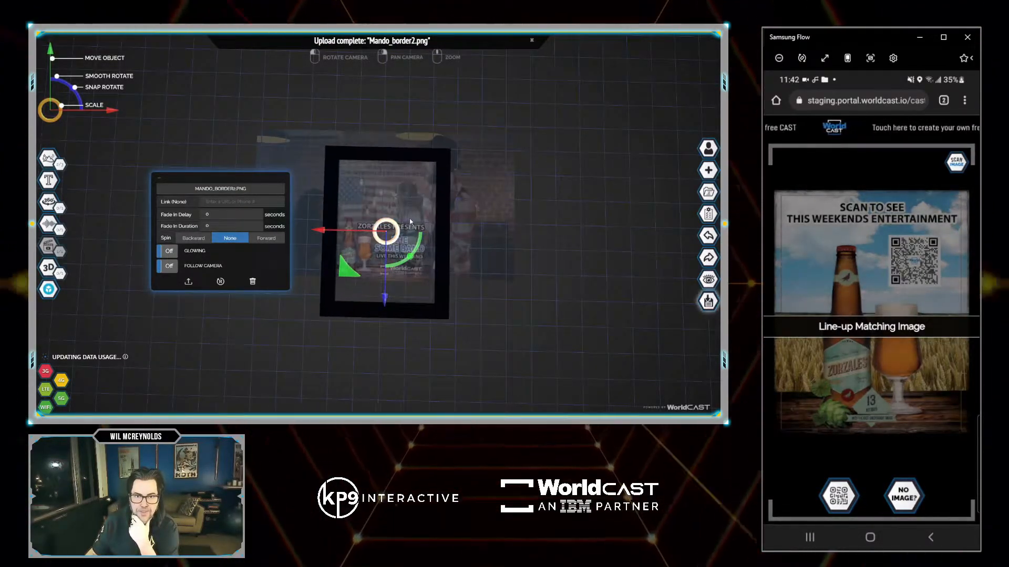
{"action": "left_click_drag", "start_coordinate": [386, 303], "coordinate": [385, 275]}
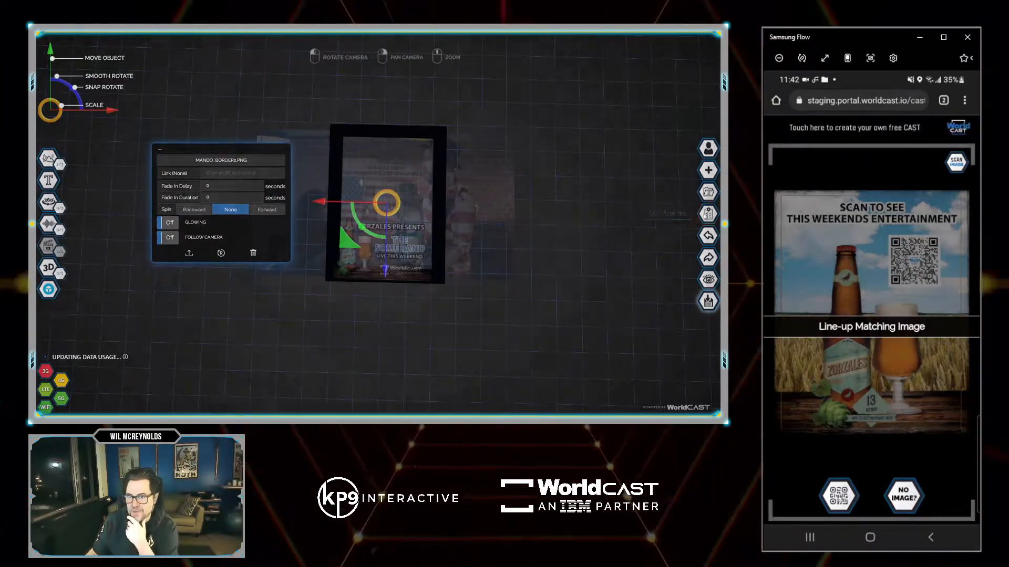
{"action": "left_click", "coordinate": [708, 213]}
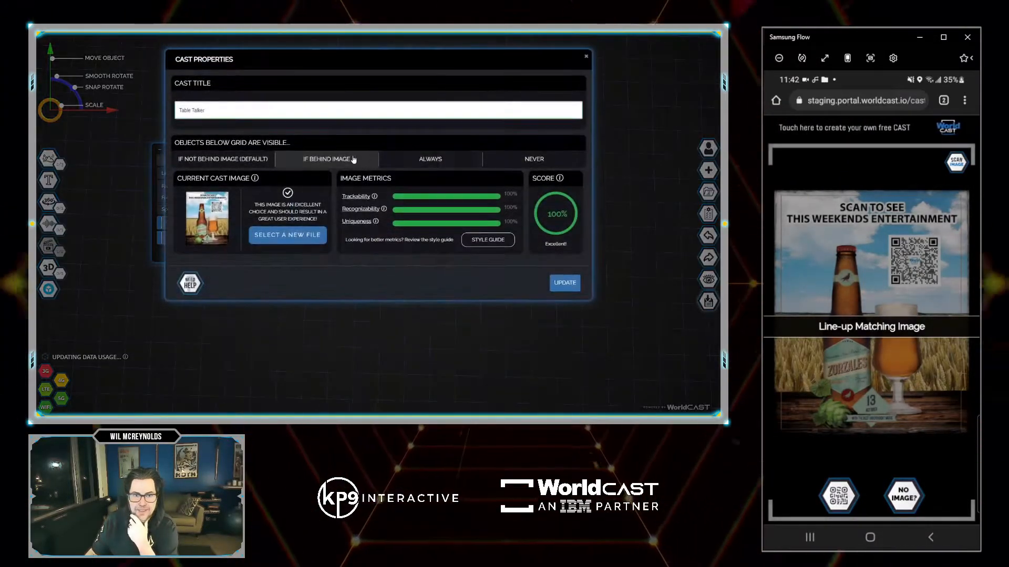
Apply the CAST properties and nudge the band video down slightly.
{"action": "left_click", "coordinate": [565, 283]}
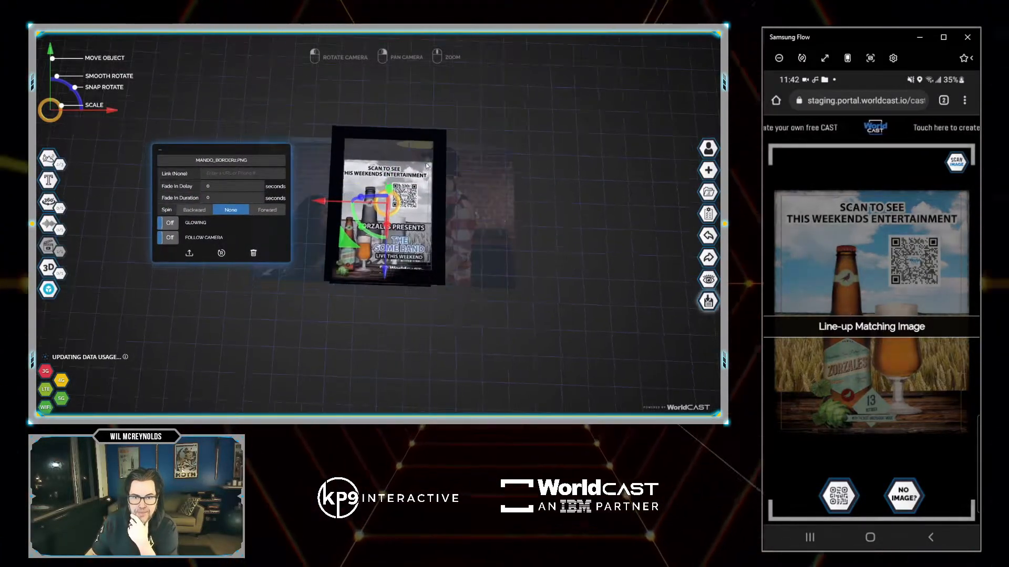
{"action": "left_click", "coordinate": [382, 291]}
{"action": "mouse_move", "coordinate": [382, 292]}
{"action": "left_mouse_down"}
{"action": "mouse_move", "coordinate": [384, 276]}
{"action": "mouse_move", "coordinate": [383, 288]}
{"action": "left_mouse_up"}
Scale and reposition the Mando_border2.png frame to surround the poster.
{"action": "left_click", "coordinate": [407, 134]}
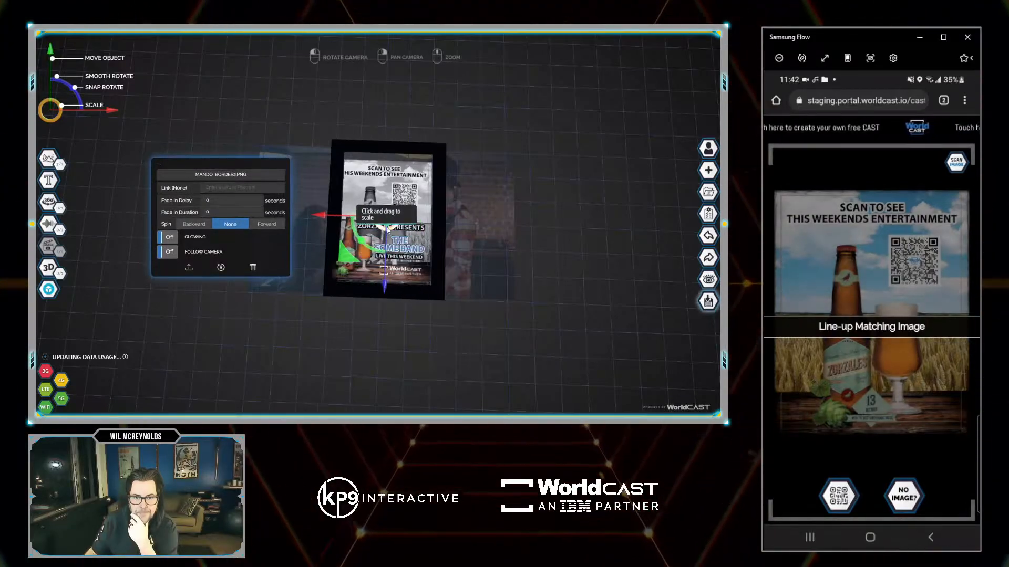
{"action": "left_click_drag", "start_coordinate": [399, 216], "coordinate": [398, 219]}
{"action": "left_click_drag", "start_coordinate": [350, 257], "coordinate": [345, 261]}
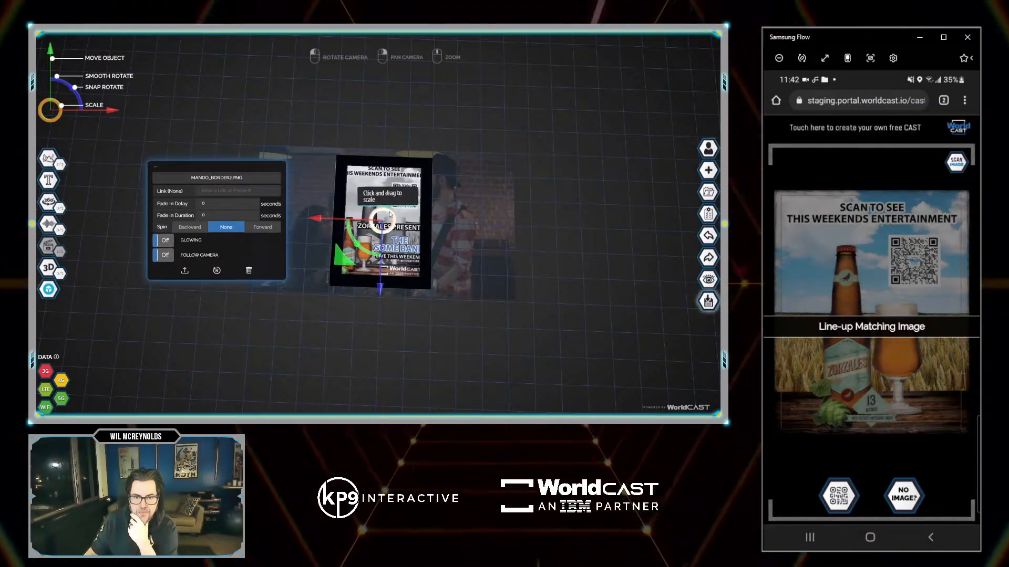
{"action": "left_click_drag", "start_coordinate": [392, 216], "coordinate": [394, 217]}
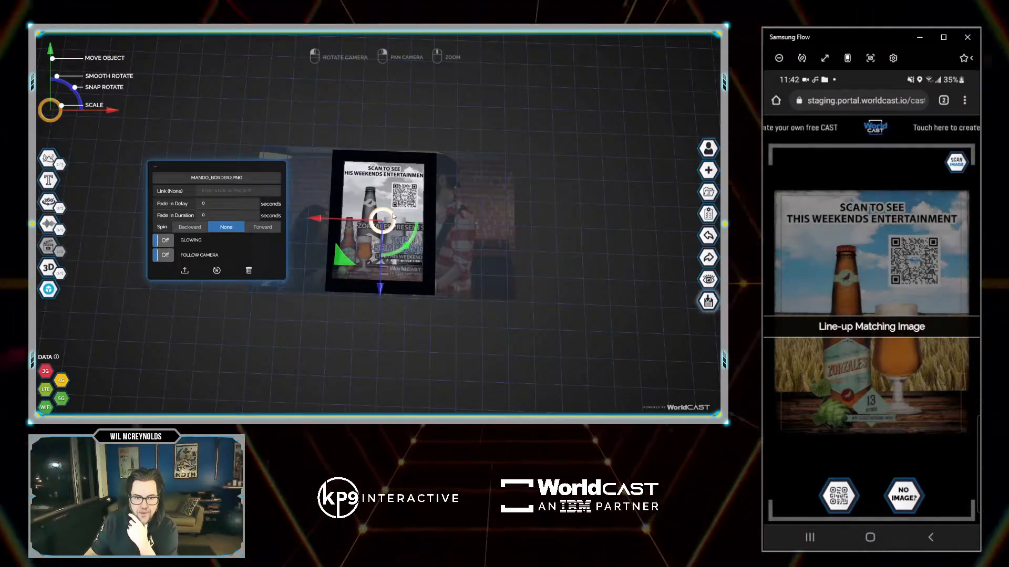
{"action": "left_click_drag", "start_coordinate": [566, 275], "coordinate": [574, 235]}
{"action": "left_click_drag", "start_coordinate": [384, 183], "coordinate": [384, 182]}
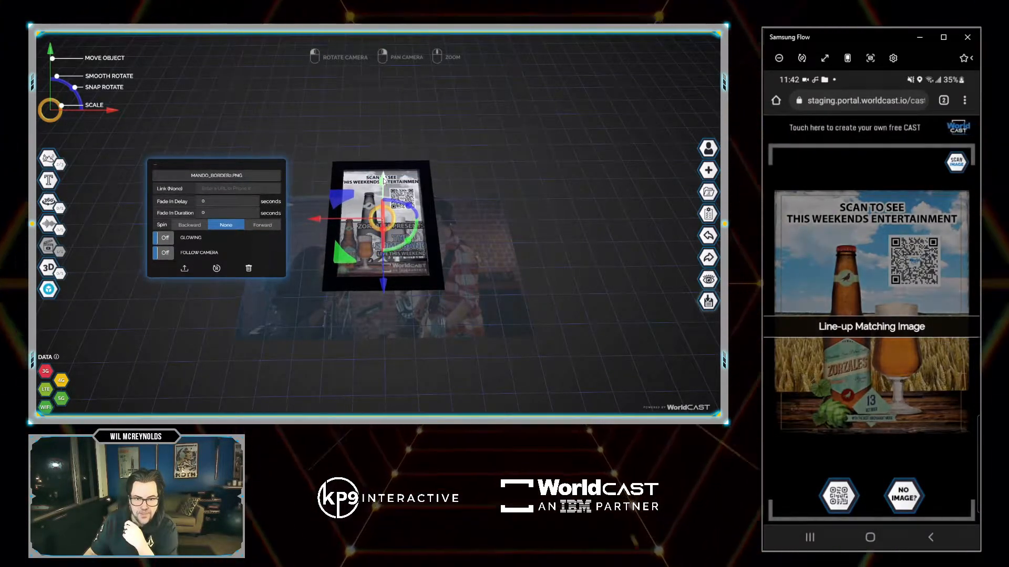
{"action": "left_click_drag", "start_coordinate": [499, 153], "coordinate": [508, 188]}
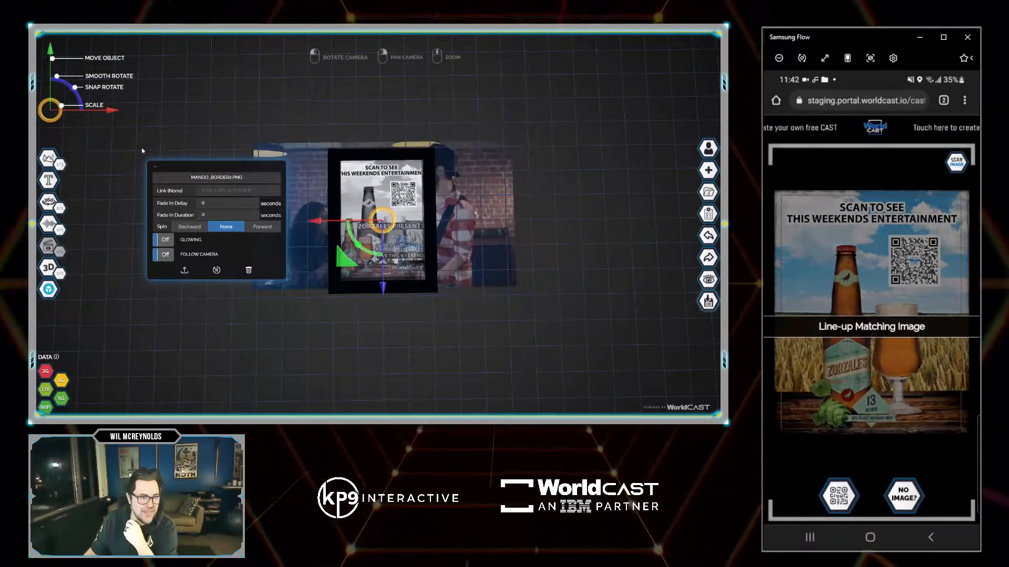
Add the Instagram-Red icon from the image library and move it above the poster.
{"action": "mouse_move", "coordinate": [62, 166]}
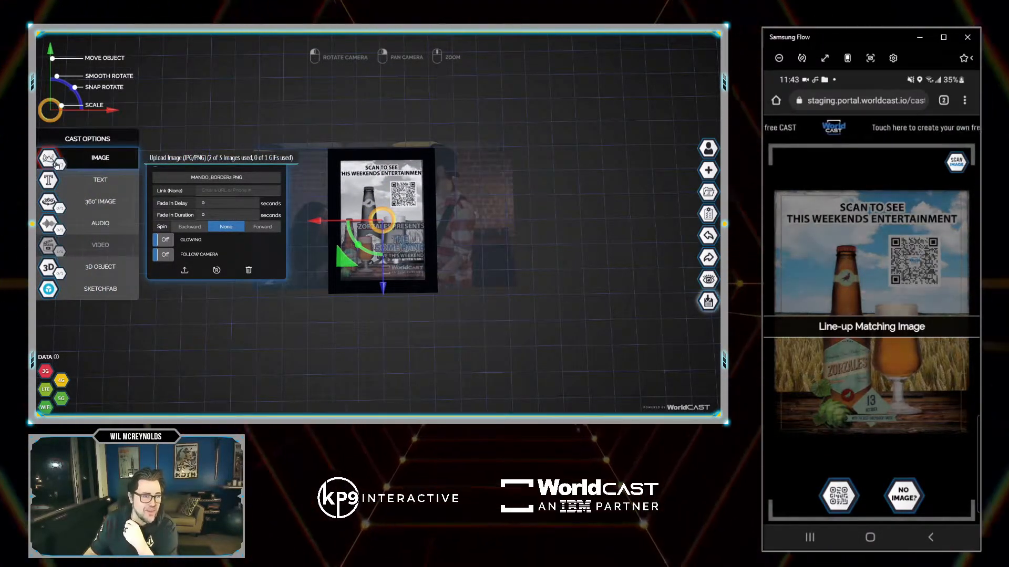
{"action": "left_click", "coordinate": [56, 164]}
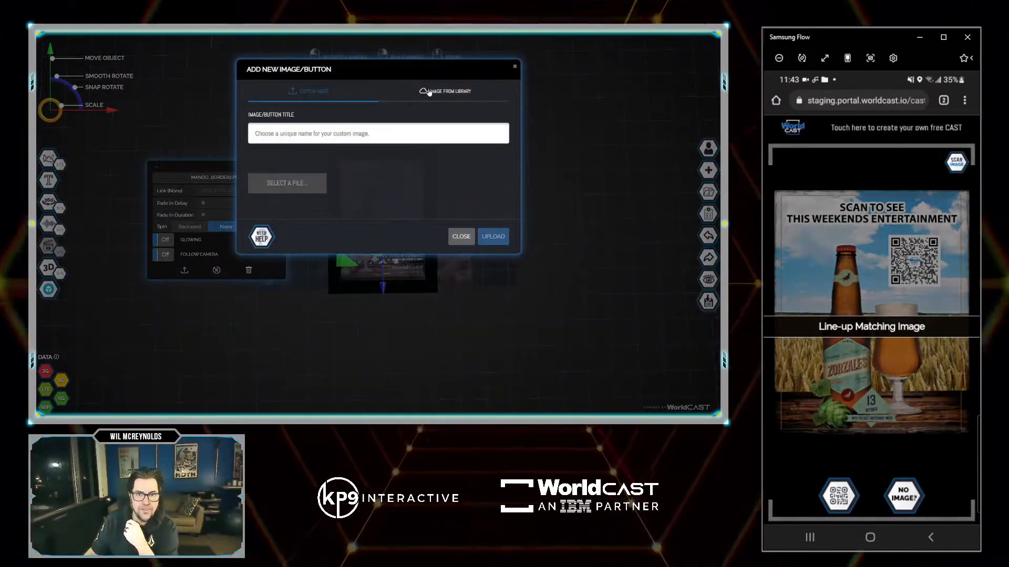
{"action": "left_click", "coordinate": [426, 91]}
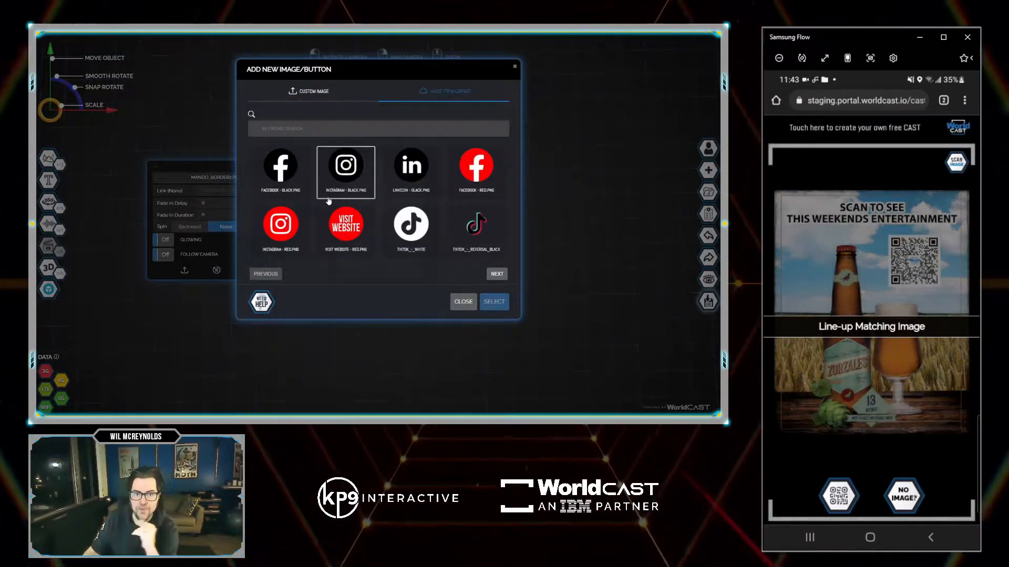
{"action": "left_click", "coordinate": [272, 232]}
{"action": "left_click", "coordinate": [492, 301]}
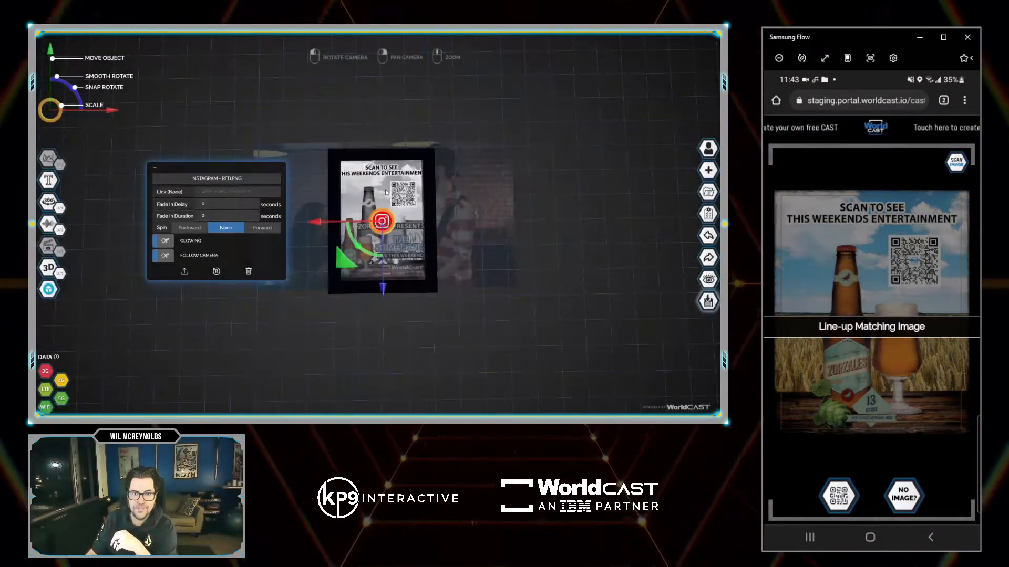
{"action": "left_click_drag", "start_coordinate": [349, 263], "coordinate": [344, 171]}
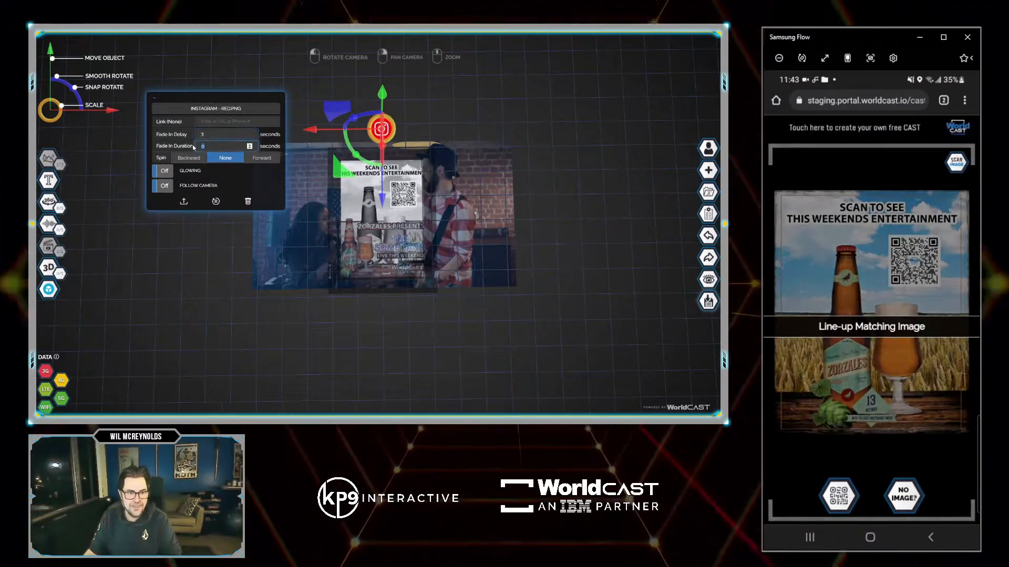
{"action": "type", "text": "2"}
{"action": "left_click", "coordinate": [225, 122]}
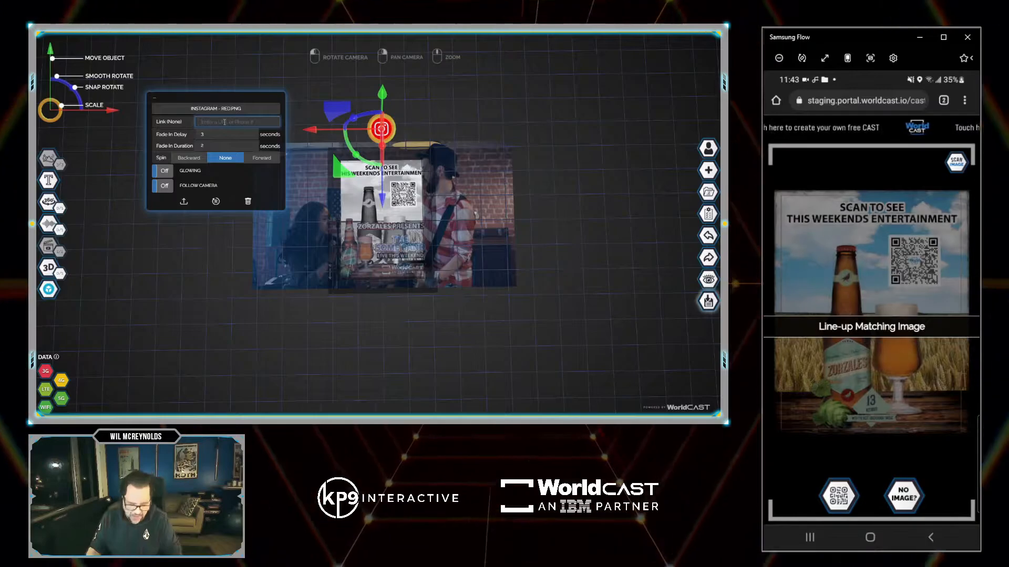
{"action": "type", "text": "www.worldcast.io"}
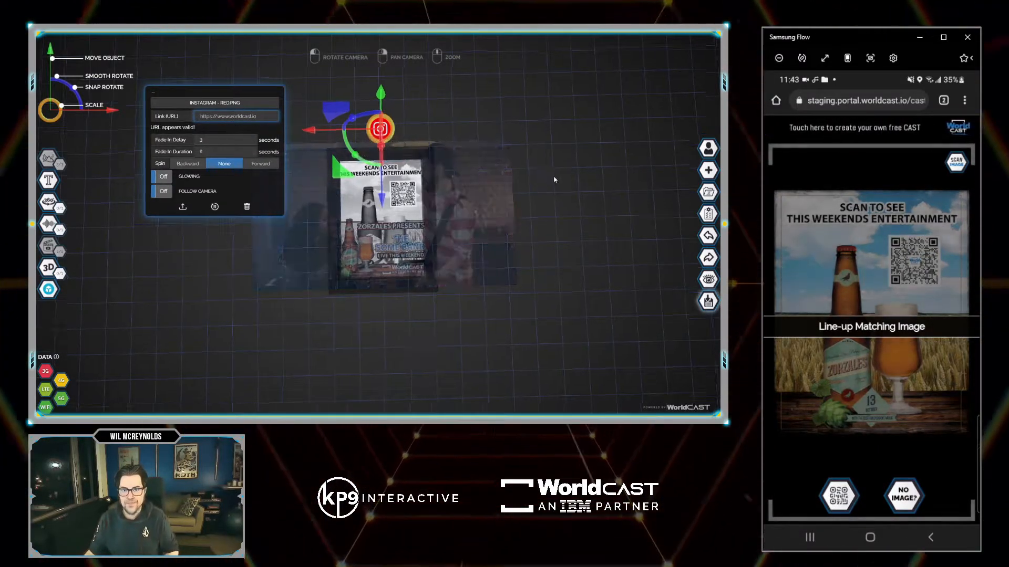
{"action": "left_click", "coordinate": [669, 292]}
{"action": "left_click", "coordinate": [709, 301]}
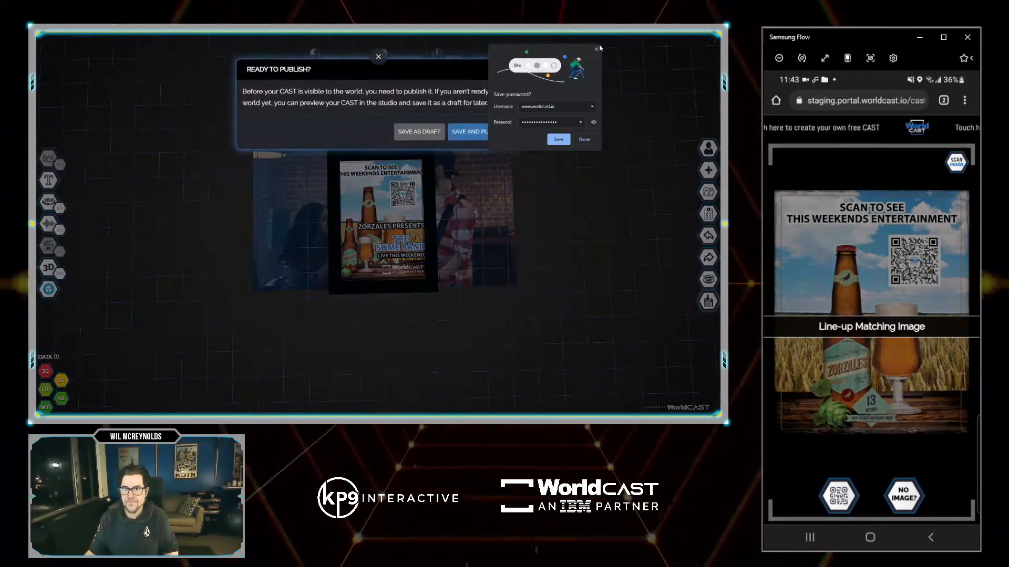
Save and publish the band poster CAST, then leave the WOO! congratulations screen.
{"action": "left_click", "coordinate": [597, 50]}
{"action": "left_click", "coordinate": [478, 131]}
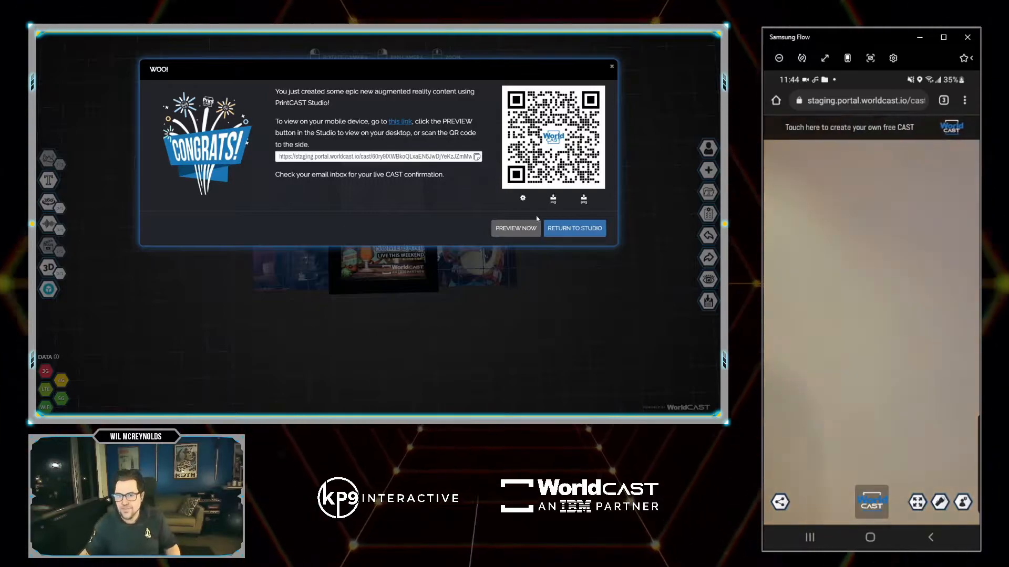
{"action": "left_click", "coordinate": [574, 228]}
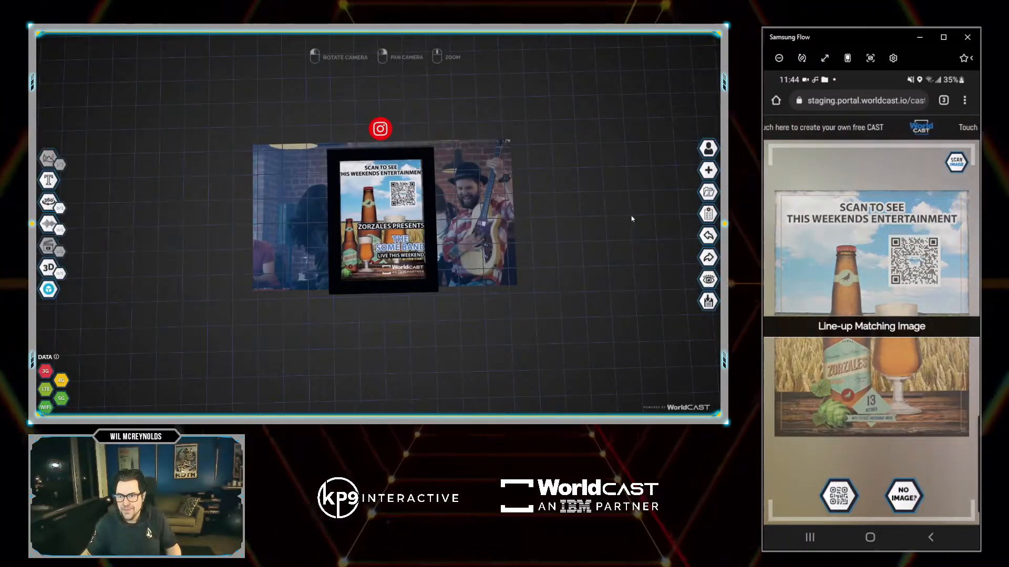
Set CAST properties to show below-grid objects only if behind image, then inspect the Instagram icon and poster.
{"action": "left_click", "coordinate": [708, 214]}
{"action": "left_click", "coordinate": [327, 159]}
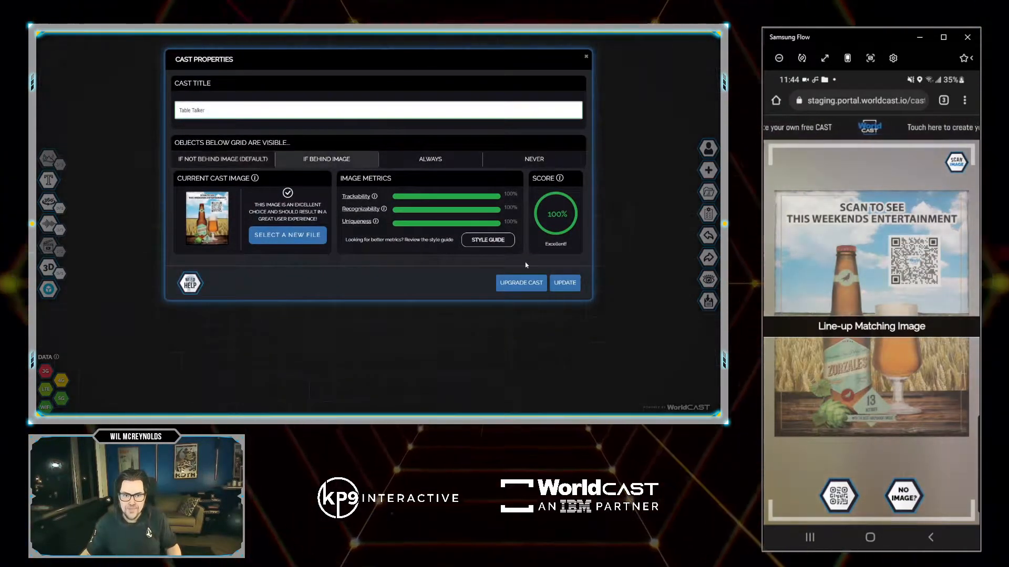
{"action": "left_click", "coordinate": [566, 283]}
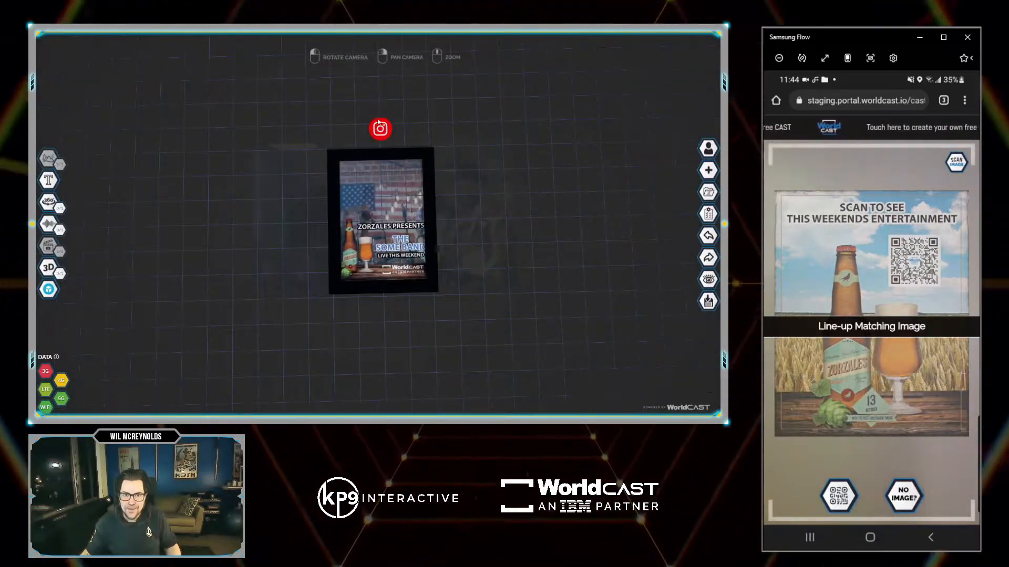
{"action": "left_click", "coordinate": [378, 122]}
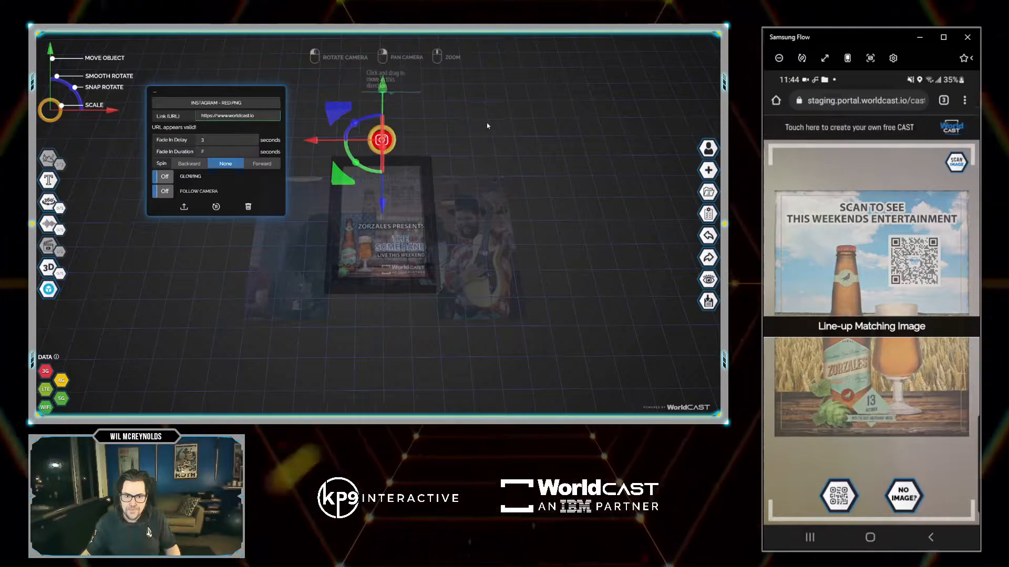
{"action": "left_click", "coordinate": [381, 211]}
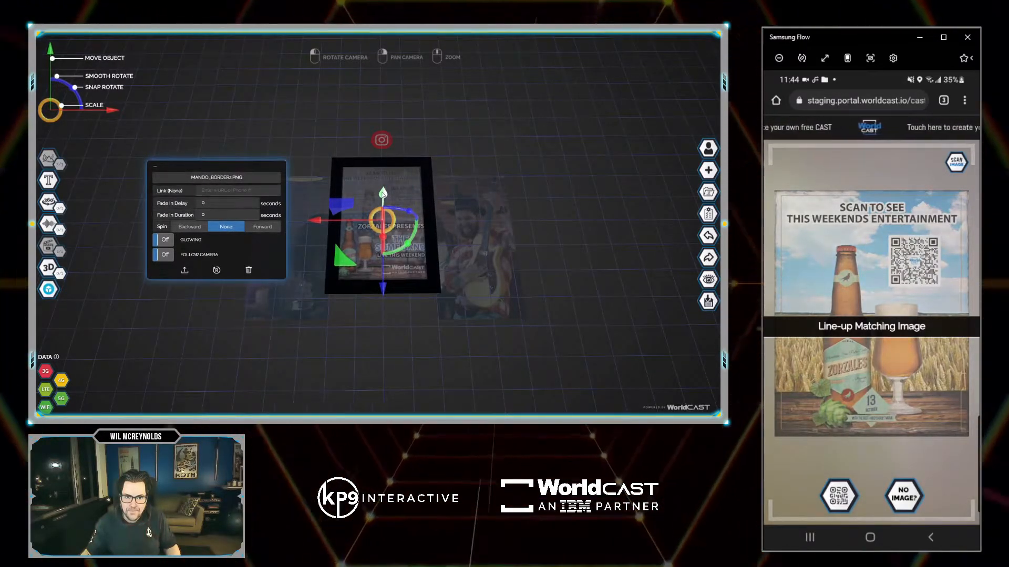
Republish the Table Talker CAST from the right toolbar and return to the editor.
{"action": "left_click", "coordinate": [708, 300]}
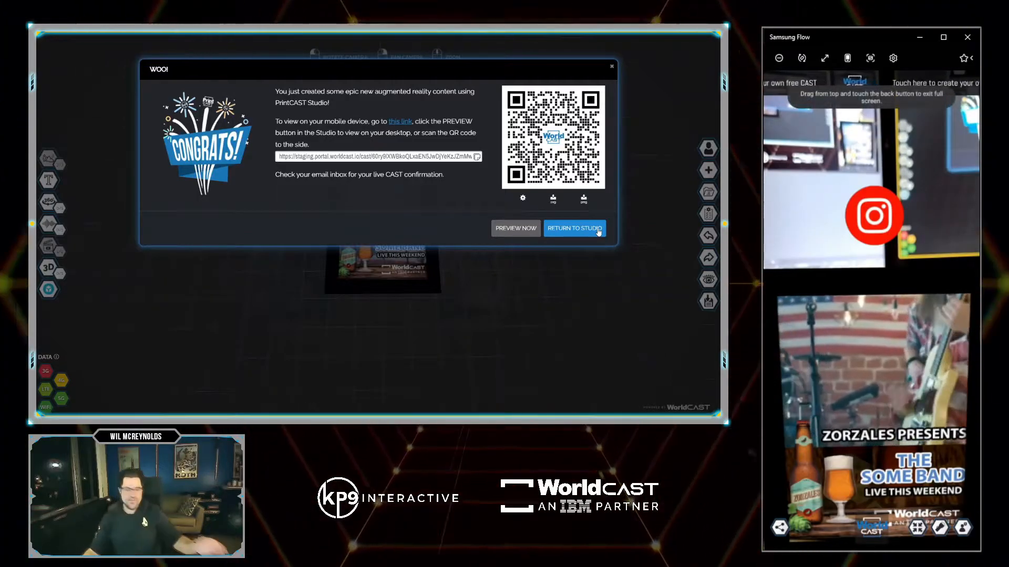
{"action": "left_click", "coordinate": [573, 229]}
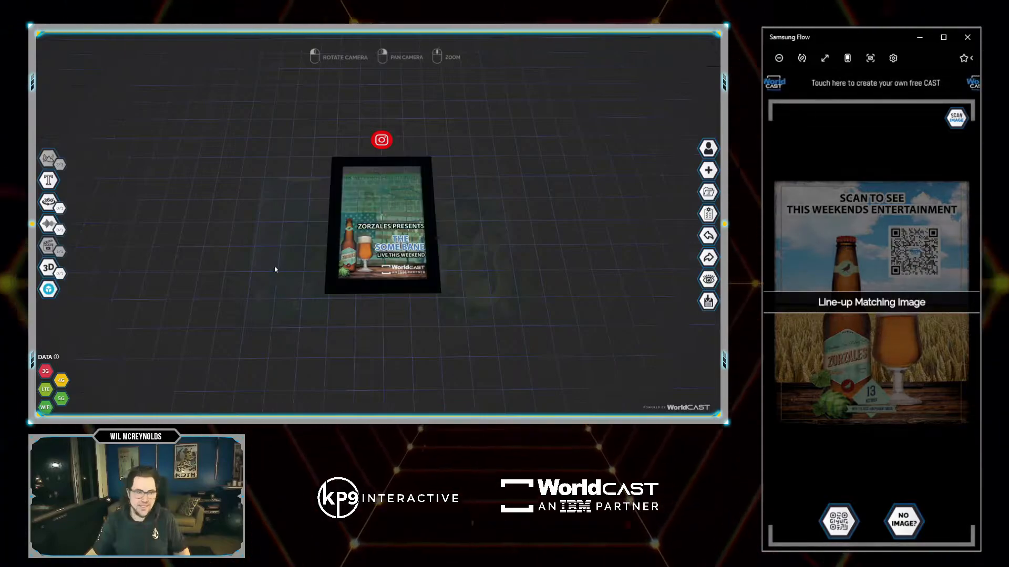
Start a new Premium PrintCAST titled 'Boxing Card'.
{"action": "left_click", "coordinate": [708, 170]}
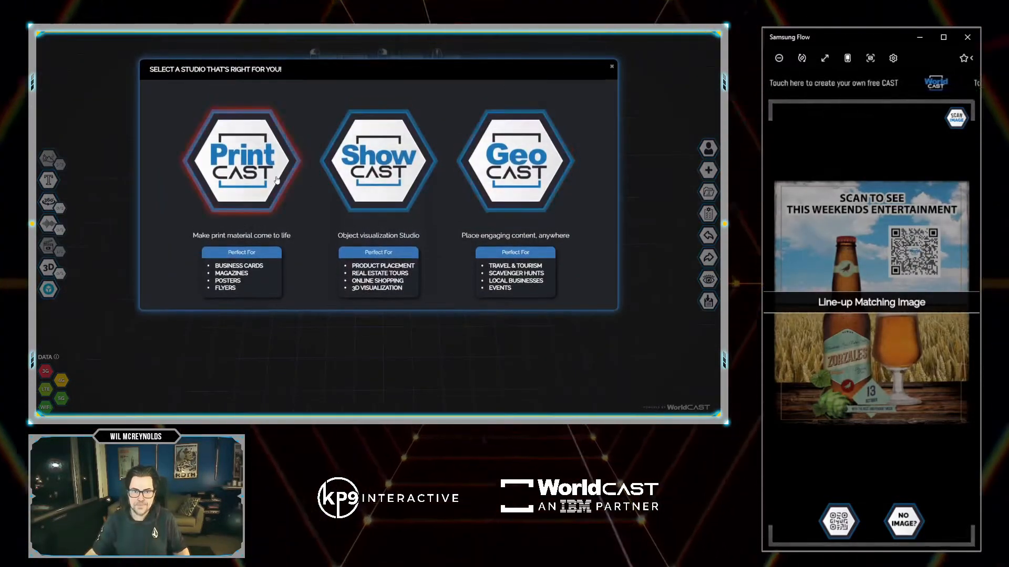
{"action": "left_click", "coordinate": [242, 160]}
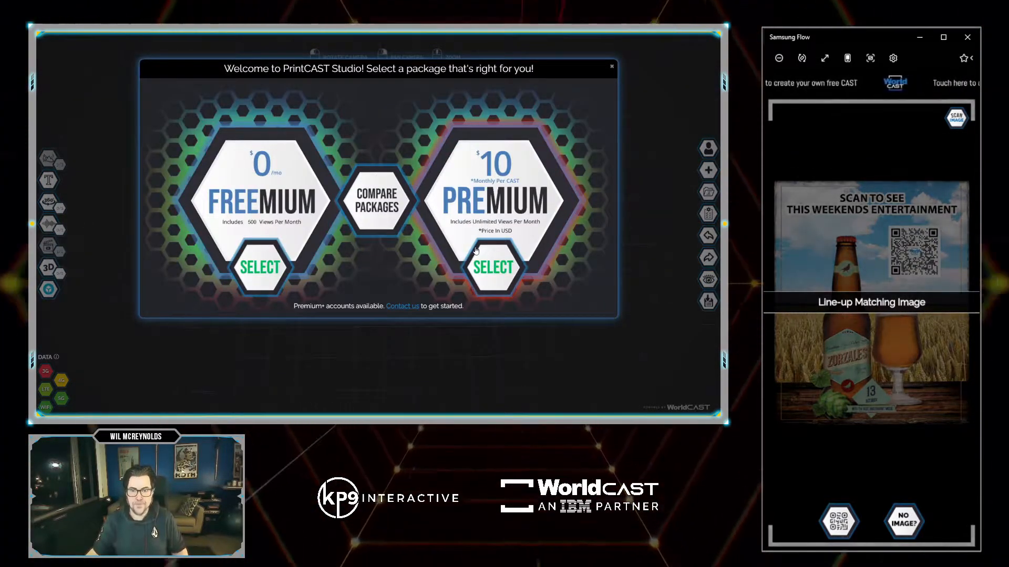
{"action": "left_click", "coordinate": [494, 265]}
{"action": "left_click", "coordinate": [306, 123]}
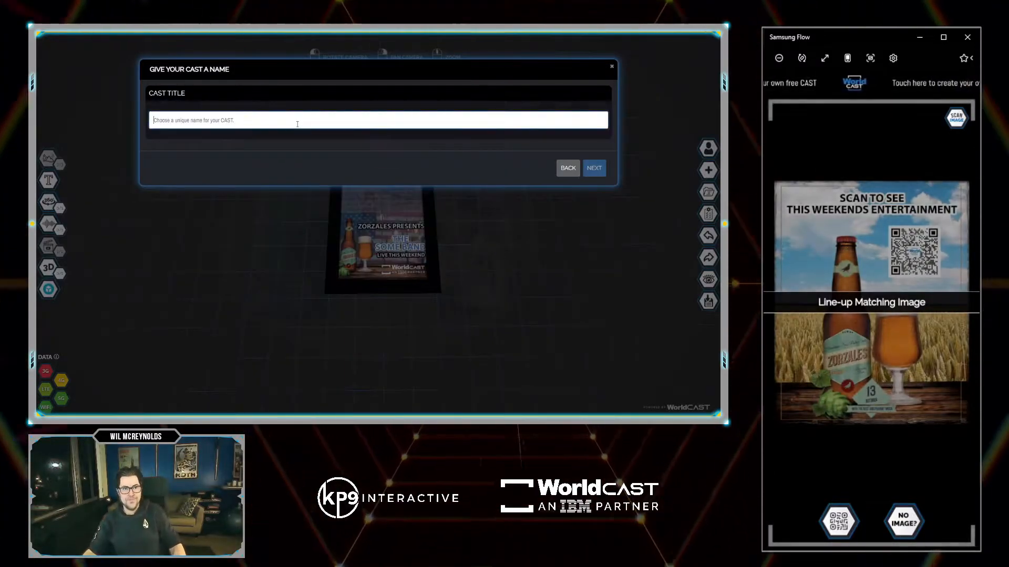
{"action": "type", "text": "Boxing Card"}
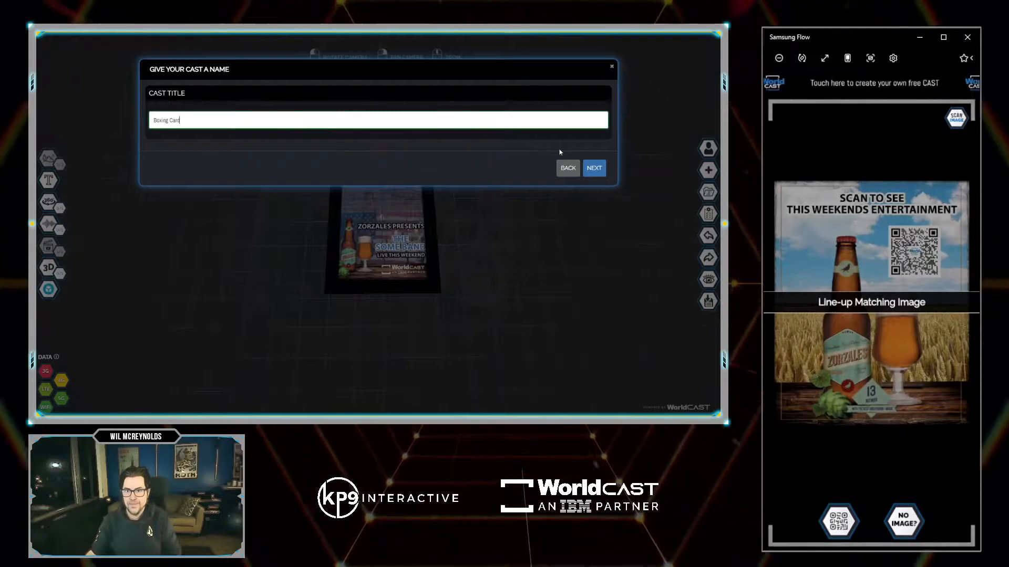
{"action": "left_click", "coordinate": [594, 168]}
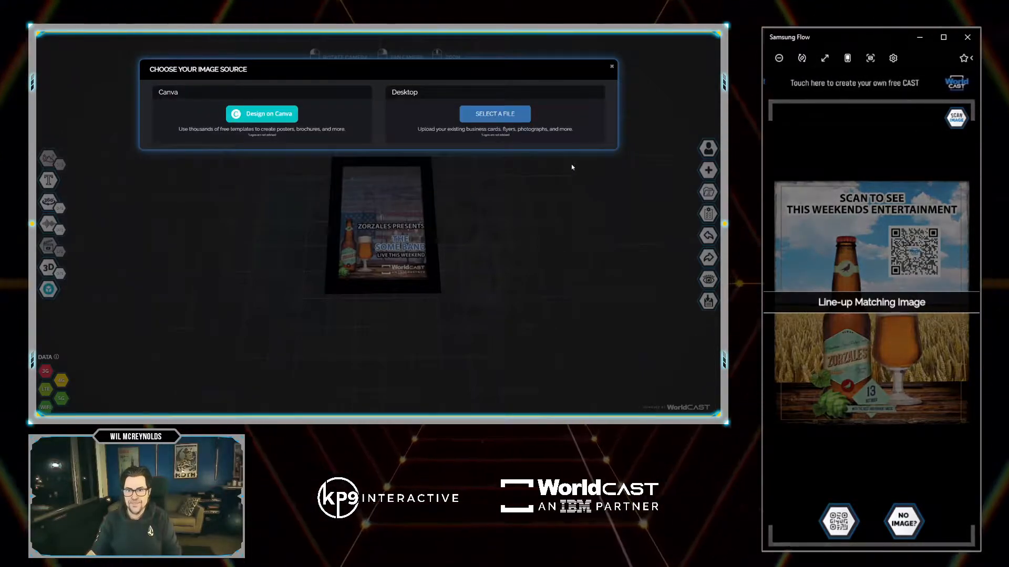
{"action": "left_click", "coordinate": [480, 115]}
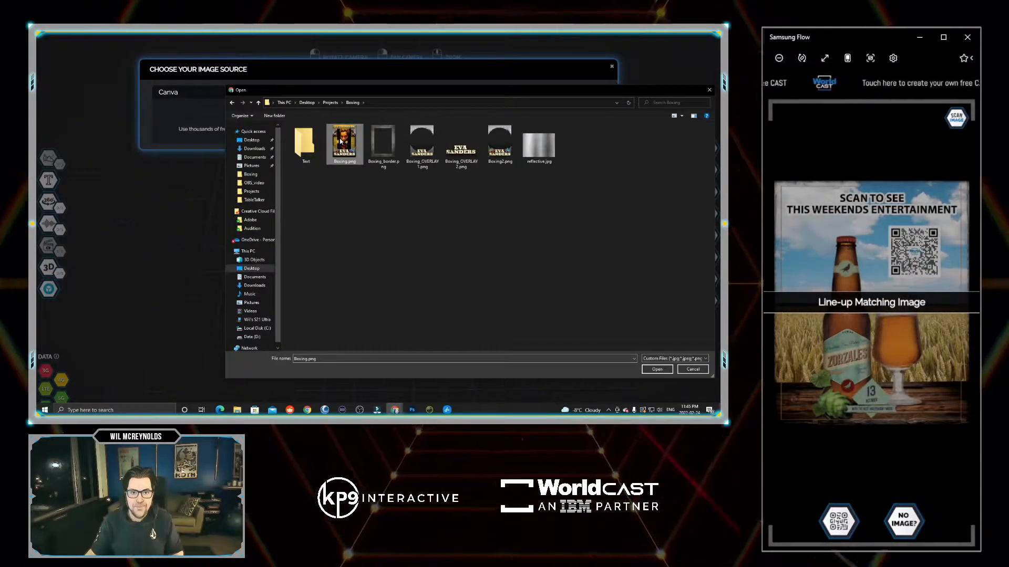
{"action": "double_click", "coordinate": [342, 141]}
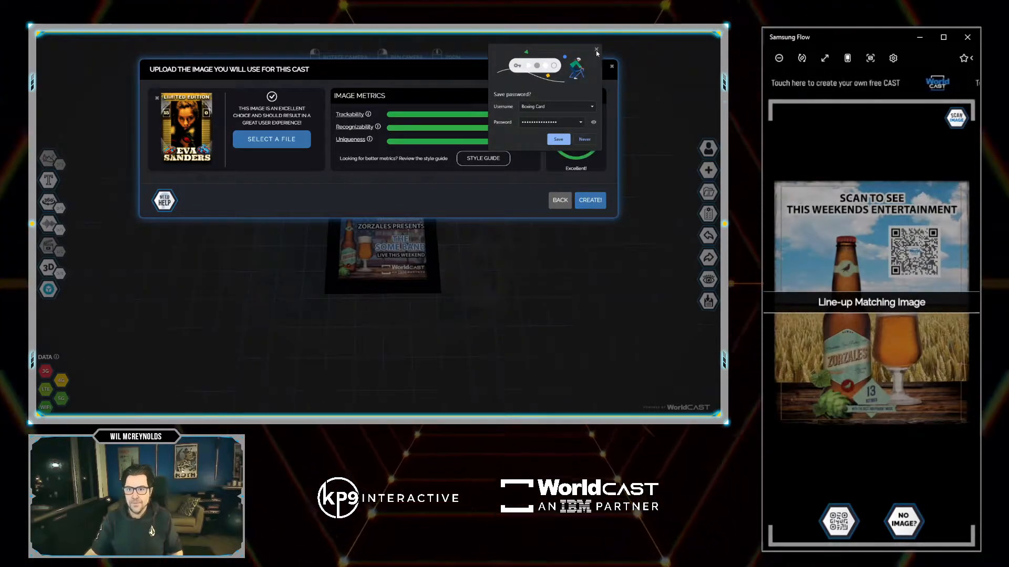
{"action": "left_click", "coordinate": [597, 50]}
{"action": "left_click", "coordinate": [590, 200]}
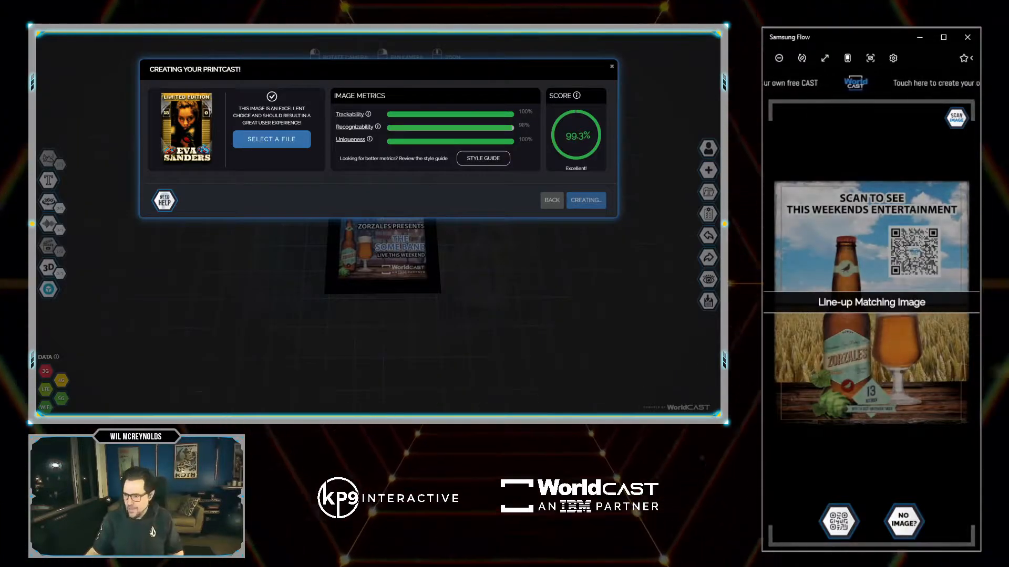
{"action": "key", "text": "alt+Tab"}
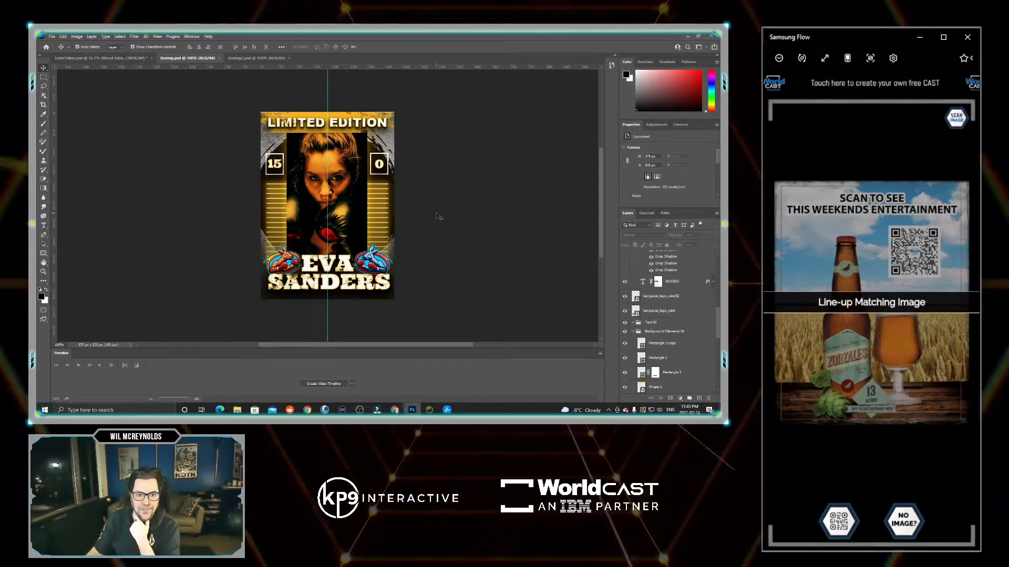
Inspect the SANDERS text, kangaroo logo and gold lines layers, view Boxing2.psd, then minimize Photoshop.
{"action": "left_click", "coordinate": [369, 281]}
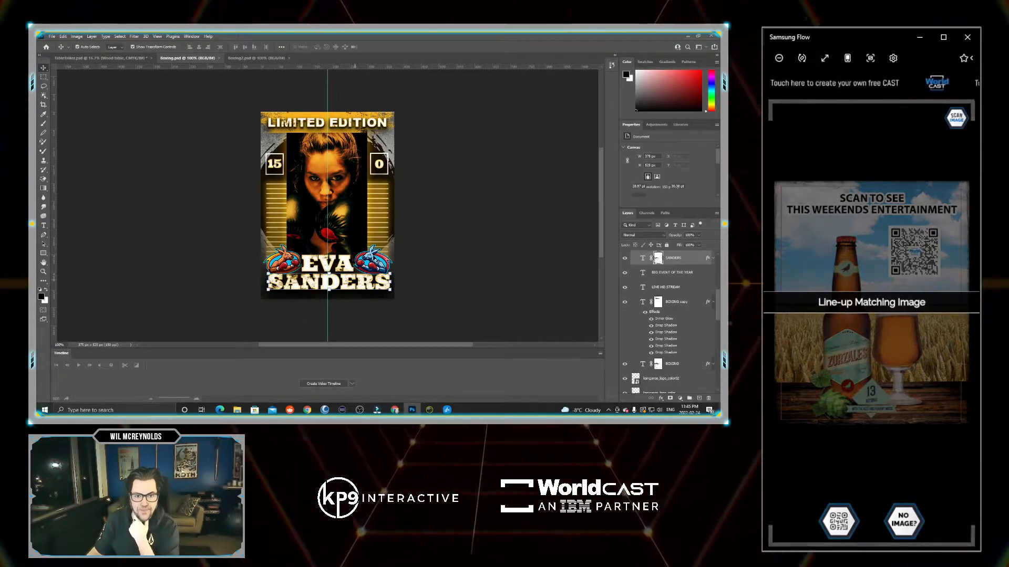
{"action": "left_click", "coordinate": [374, 259]}
{"action": "left_click", "coordinate": [384, 210]}
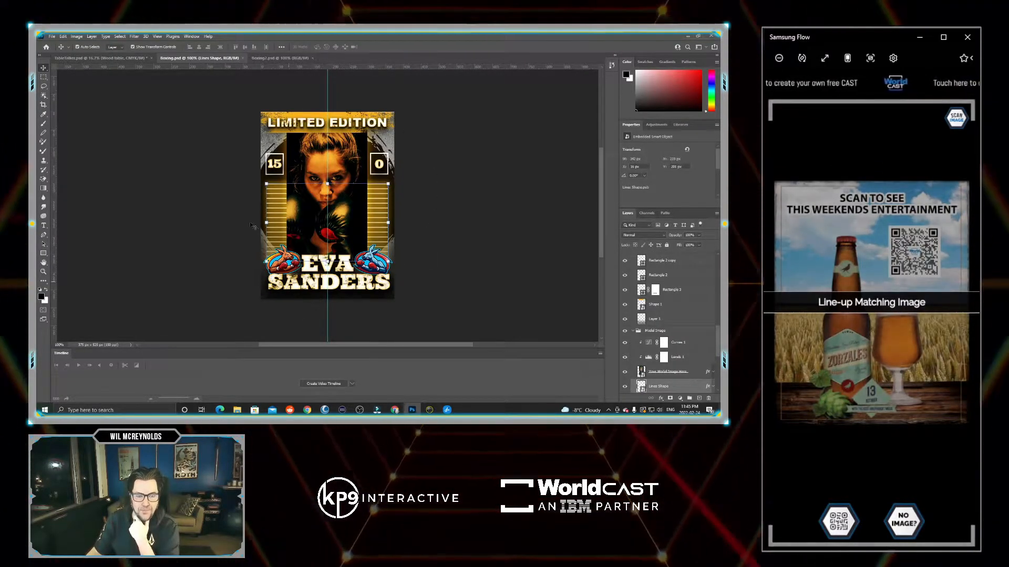
{"action": "left_click", "coordinate": [279, 58]}
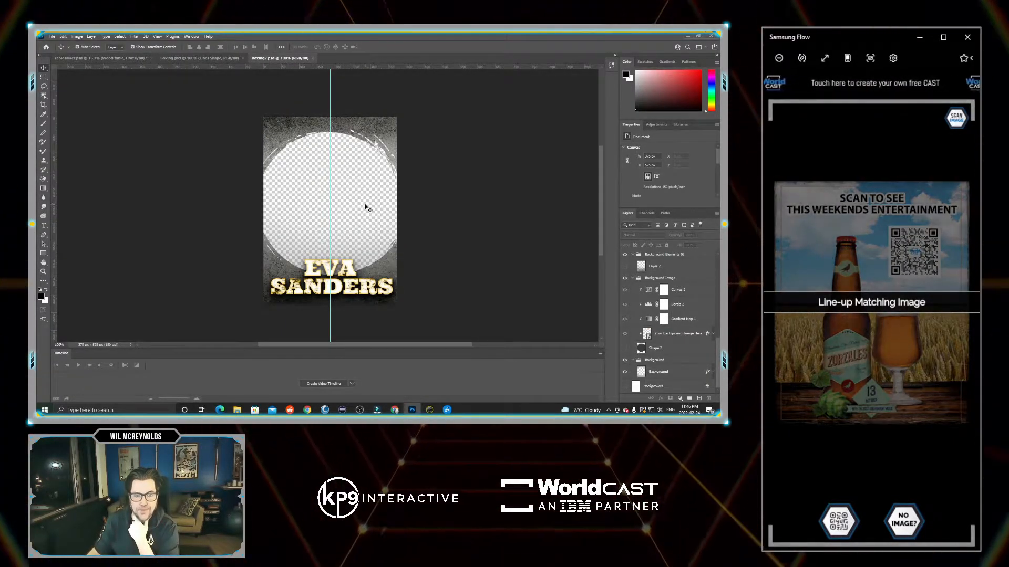
{"action": "left_click", "coordinate": [689, 36]}
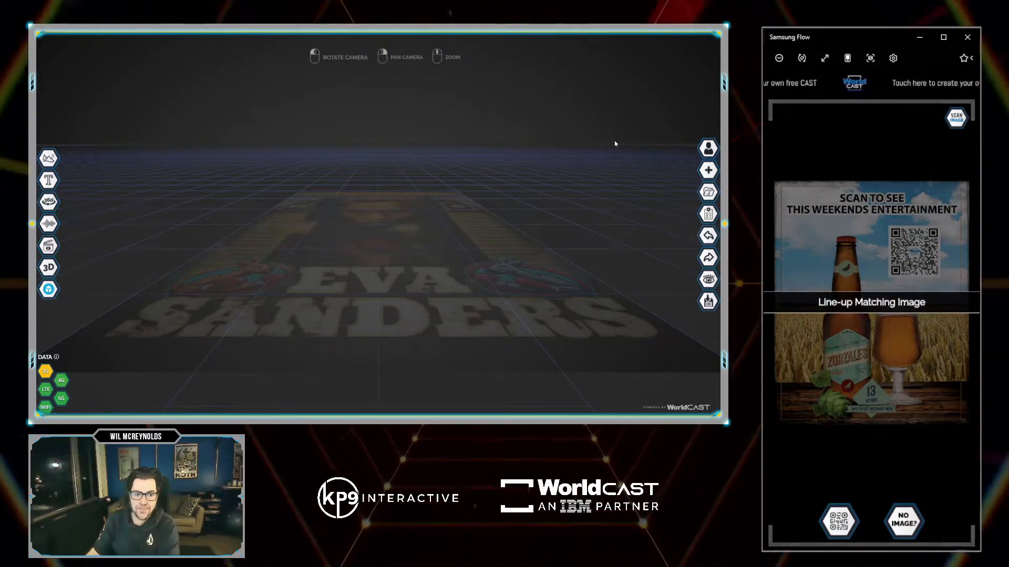
Upload Boxing_OVERLAY1.png as a custom image into the boxing CAST.
{"action": "mouse_move", "coordinate": [46, 226]}
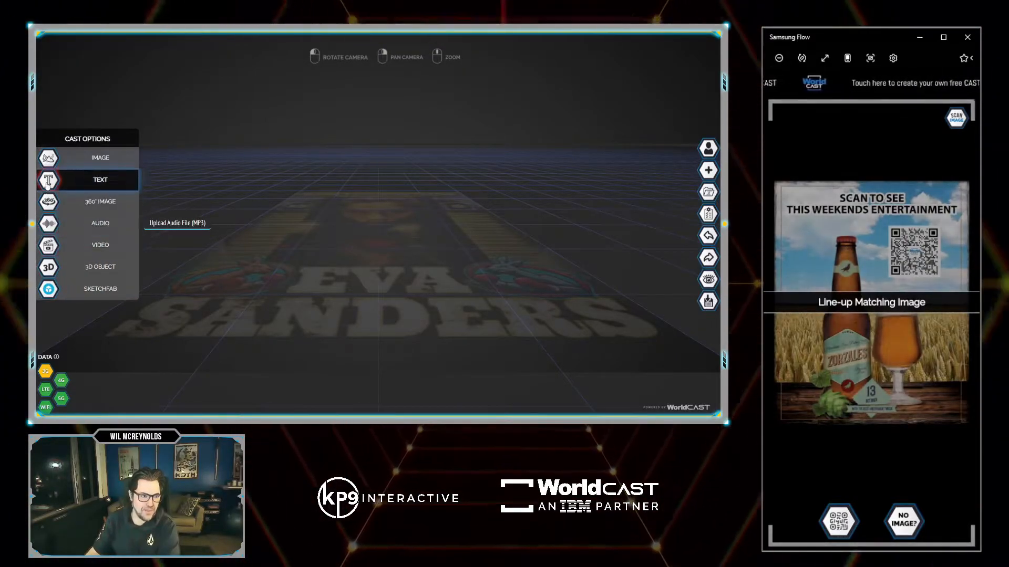
{"action": "left_click", "coordinate": [48, 159]}
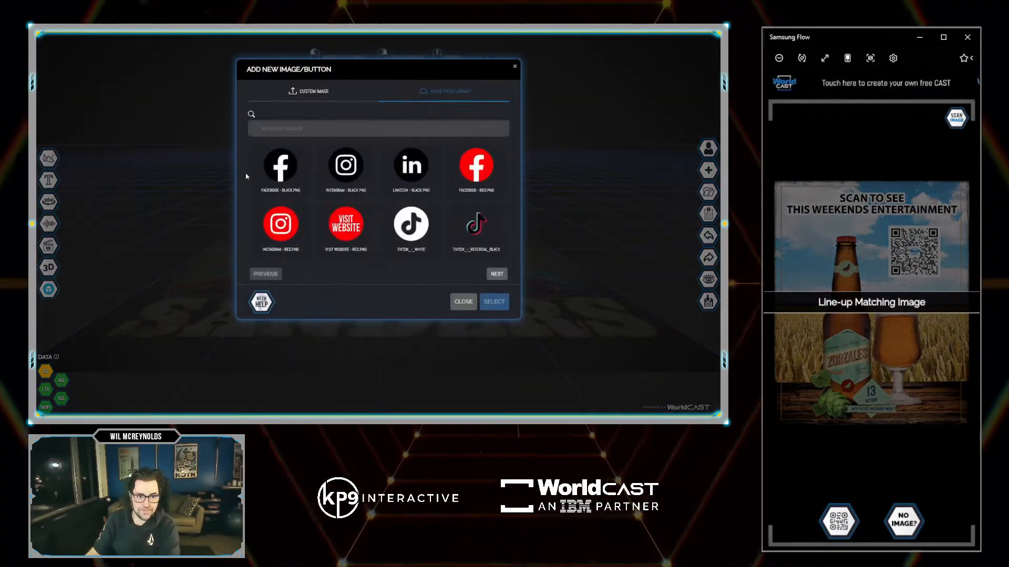
{"action": "left_click", "coordinate": [302, 93]}
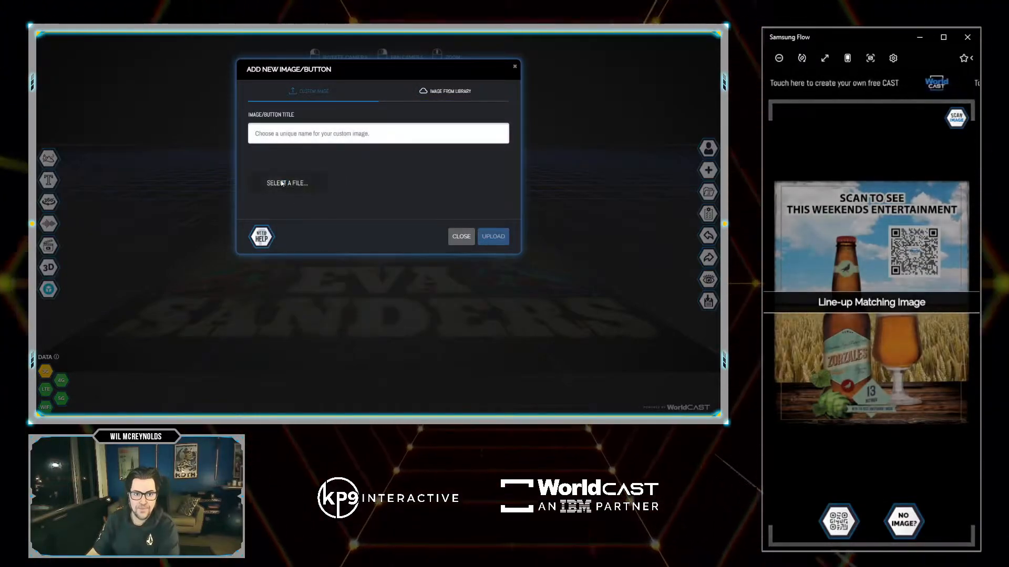
{"action": "left_click", "coordinate": [285, 182]}
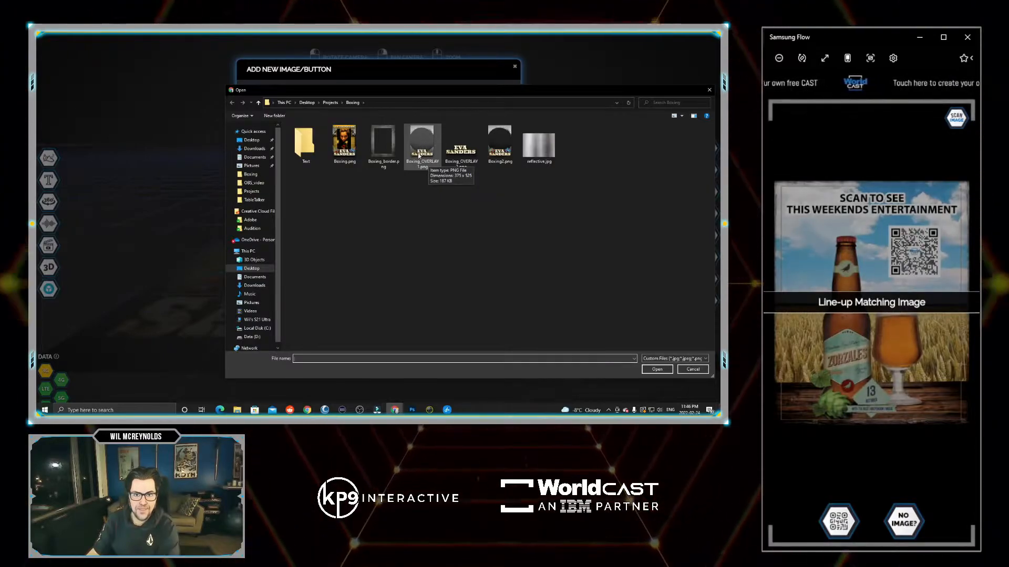
{"action": "double_click", "coordinate": [421, 161]}
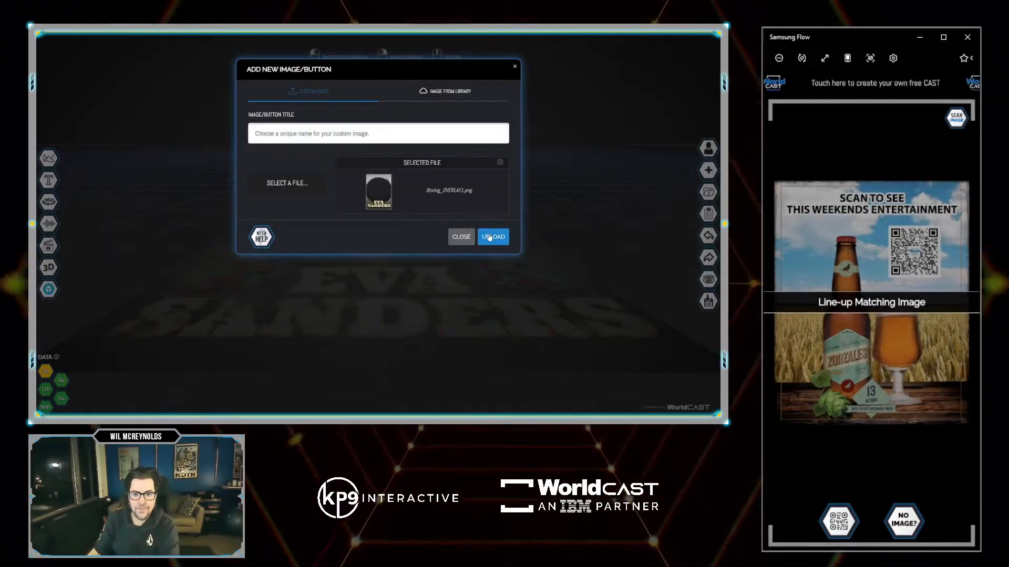
{"action": "left_click", "coordinate": [489, 237]}
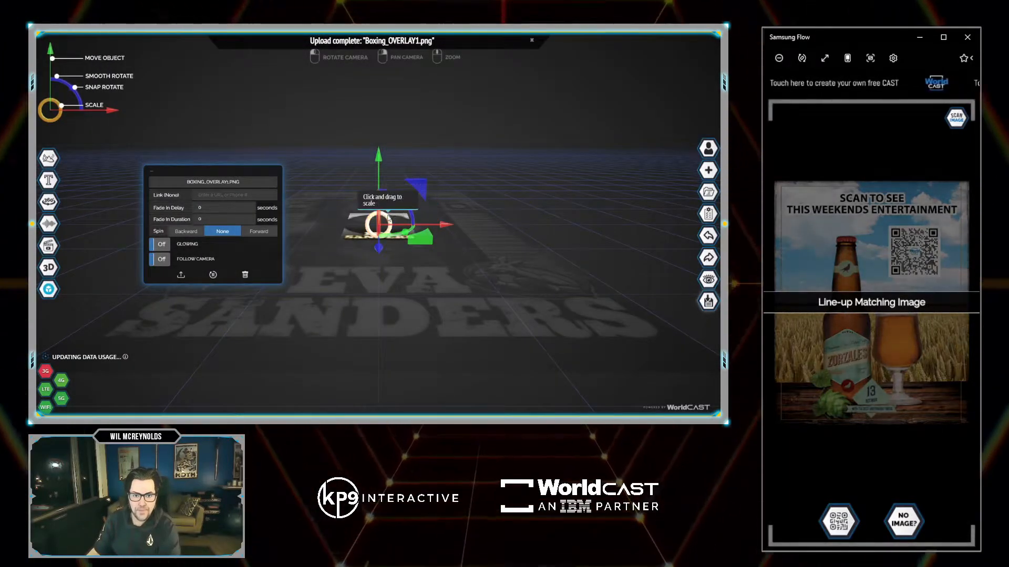
{"action": "left_click", "coordinate": [706, 236]}
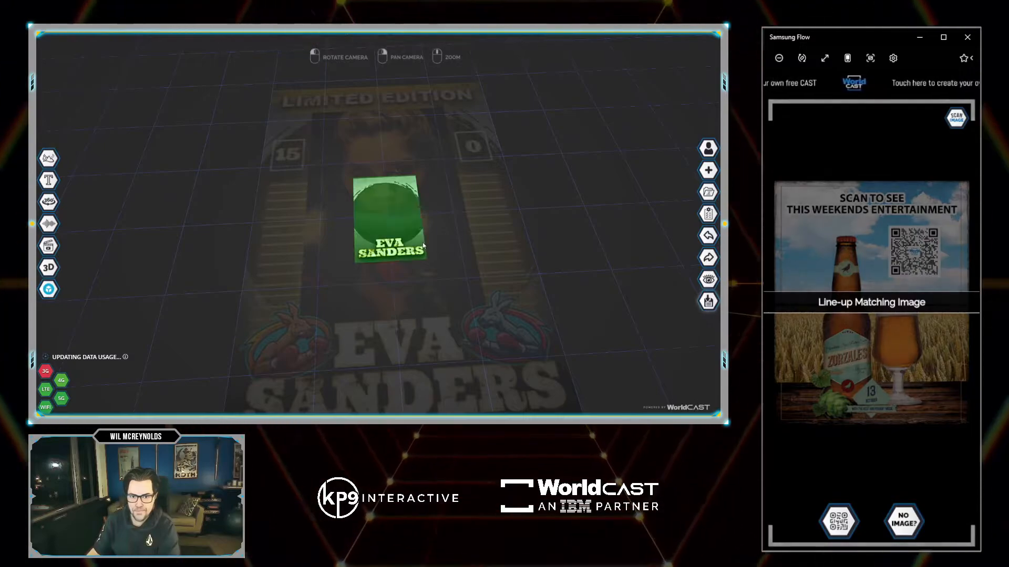
{"action": "left_click", "coordinate": [423, 245]}
{"action": "left_click_drag", "start_coordinate": [398, 217], "coordinate": [407, 218]}
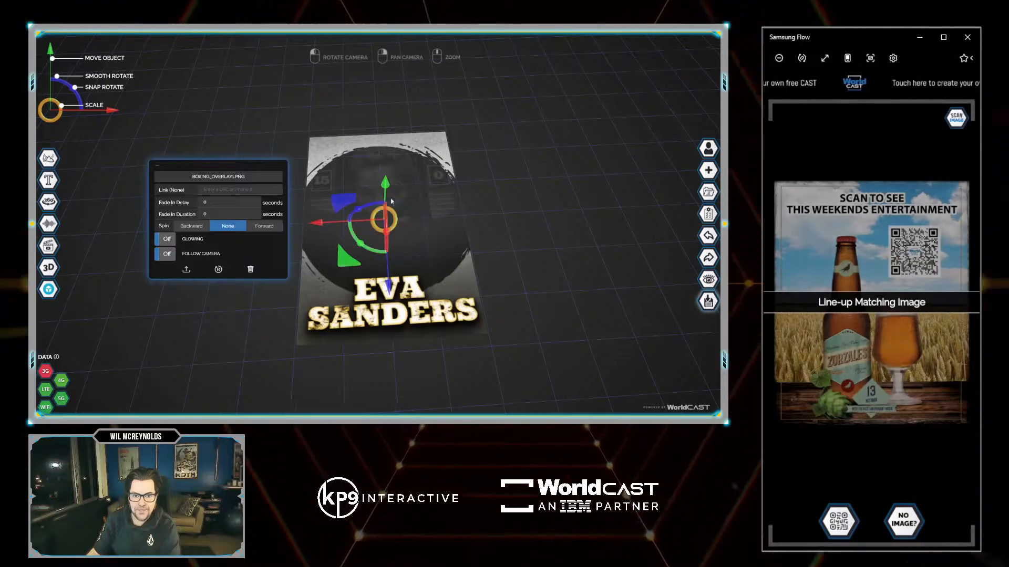
{"action": "left_click", "coordinate": [51, 159]}
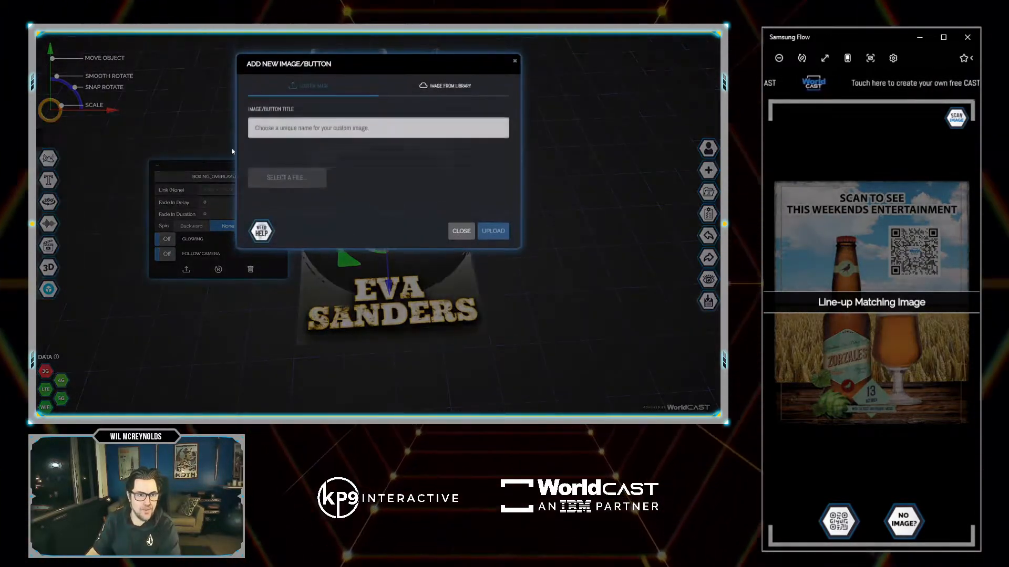
{"action": "left_click", "coordinate": [287, 183]}
{"action": "double_click", "coordinate": [378, 143]}
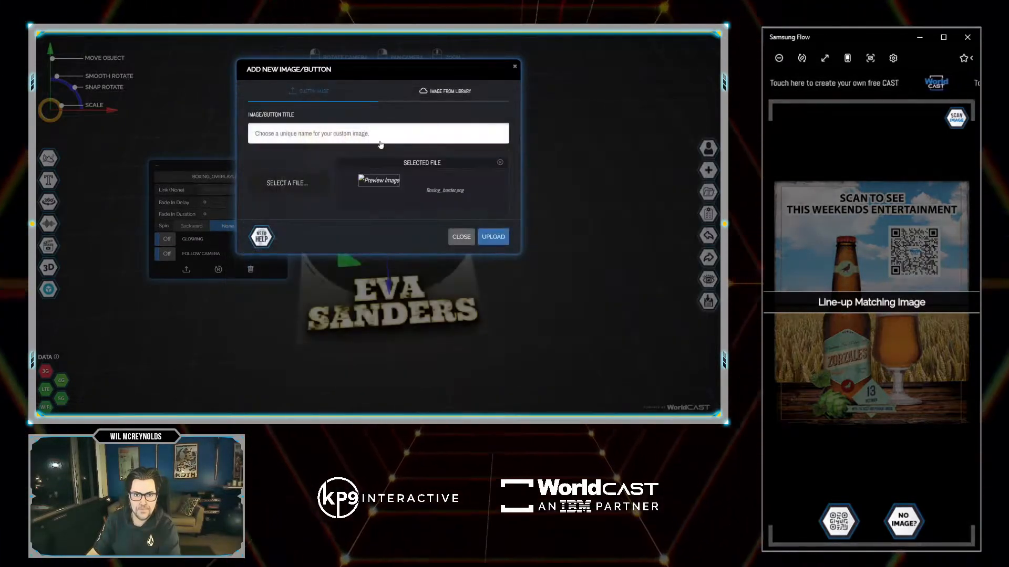
{"action": "left_click", "coordinate": [483, 237]}
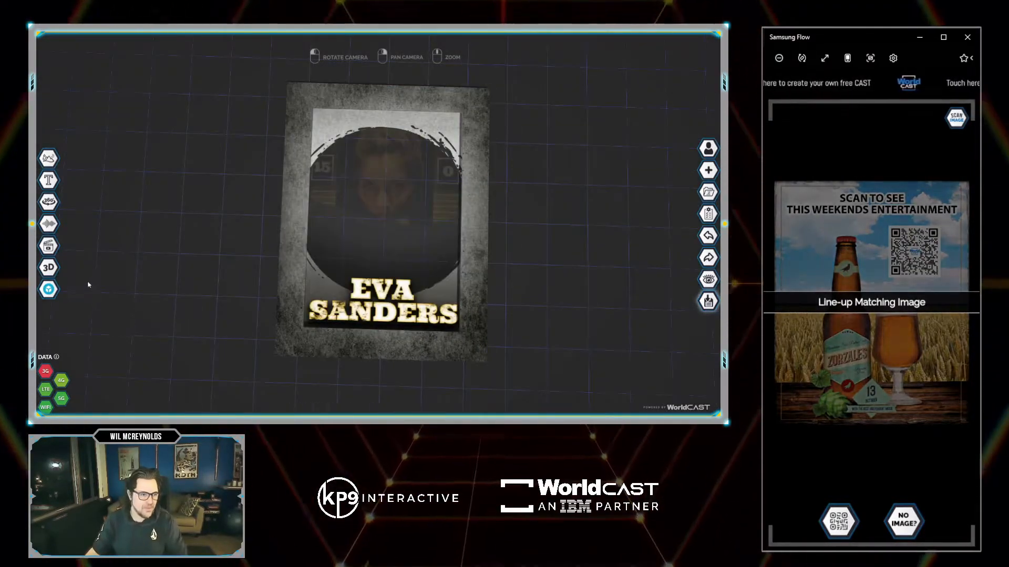
Search Sketchfab for free 'BOXING RING' models and import the Cartoon Boxing Ring.
{"action": "left_click", "coordinate": [49, 289]}
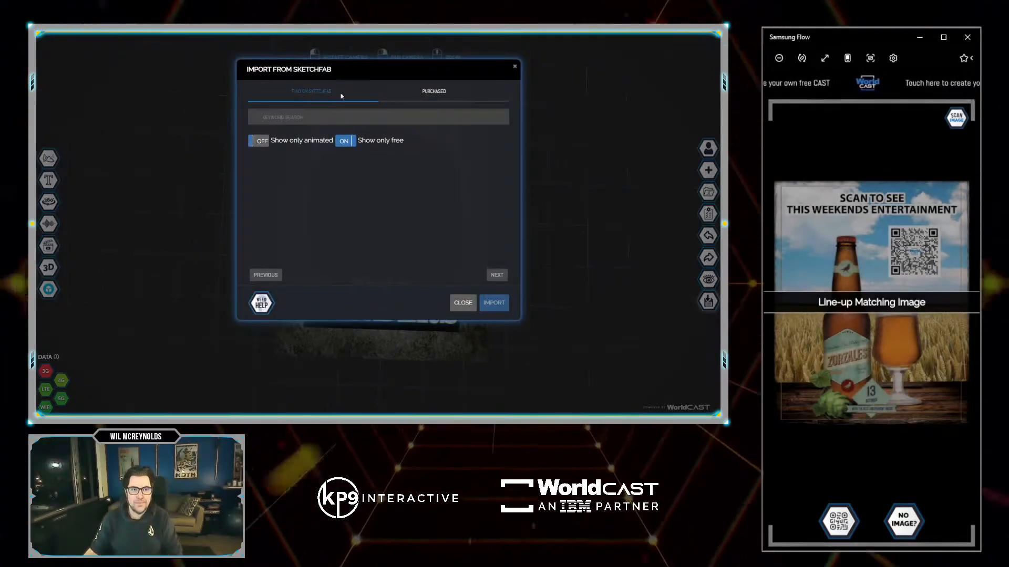
{"action": "left_click", "coordinate": [285, 114]}
{"action": "type", "text": "BOXING RIGN"}
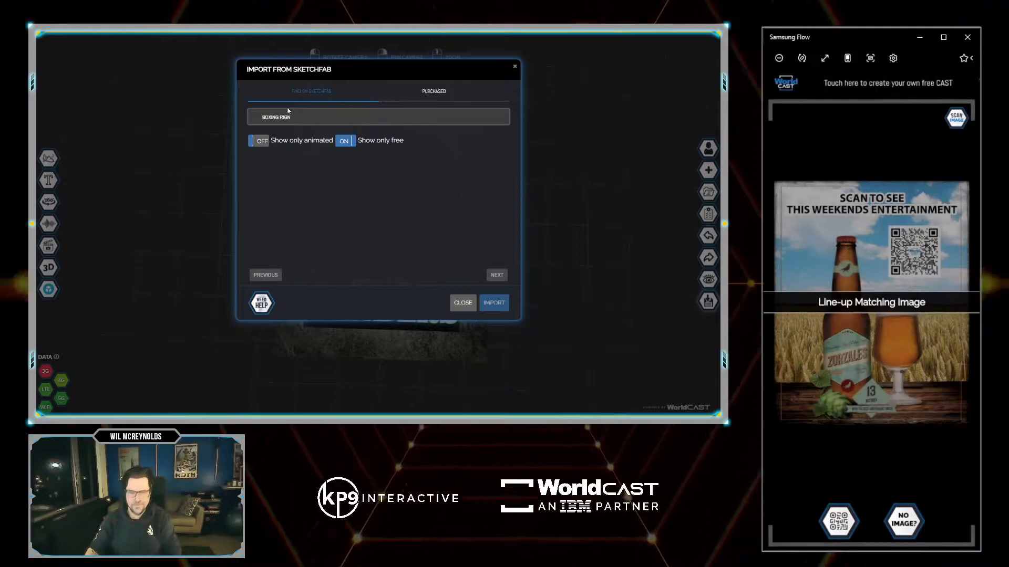
{"action": "key", "text": "BackSpace"}
{"action": "key", "text": "BackSpace"}
{"action": "type", "text": "NG"}
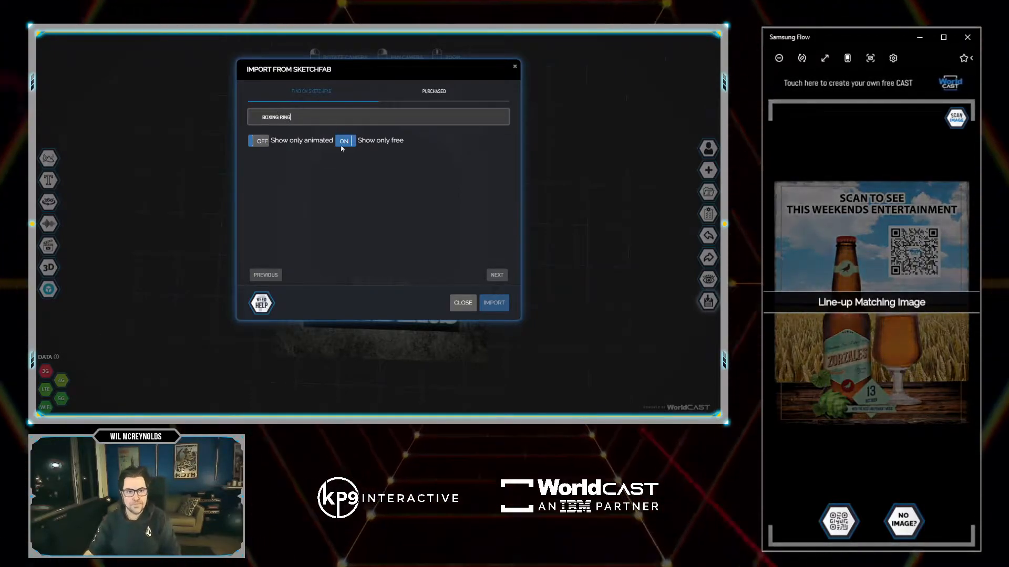
{"action": "key", "text": "Return"}
{"action": "left_click", "coordinate": [476, 248]}
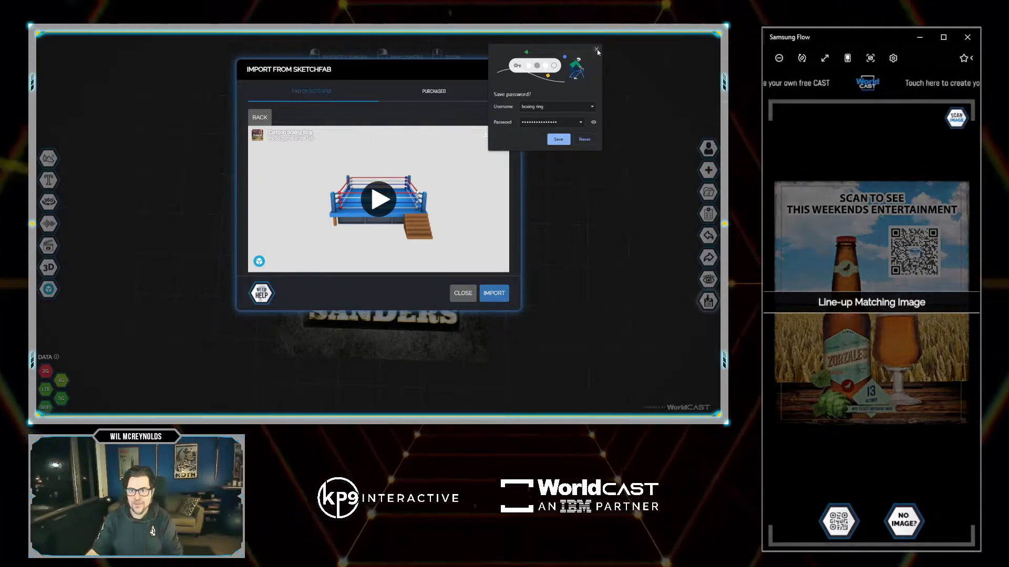
{"action": "left_click", "coordinate": [585, 139]}
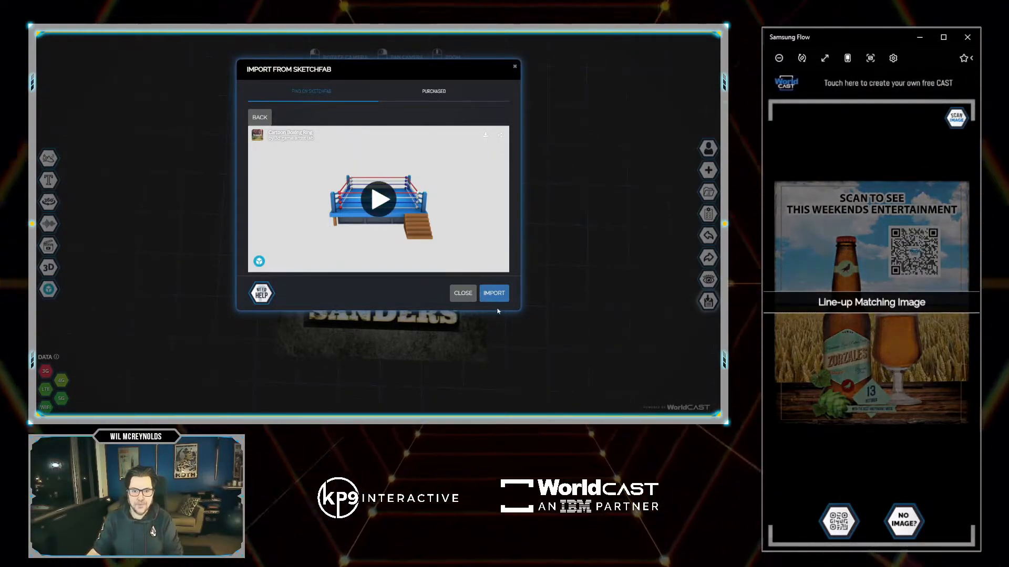
{"action": "left_click", "coordinate": [497, 293]}
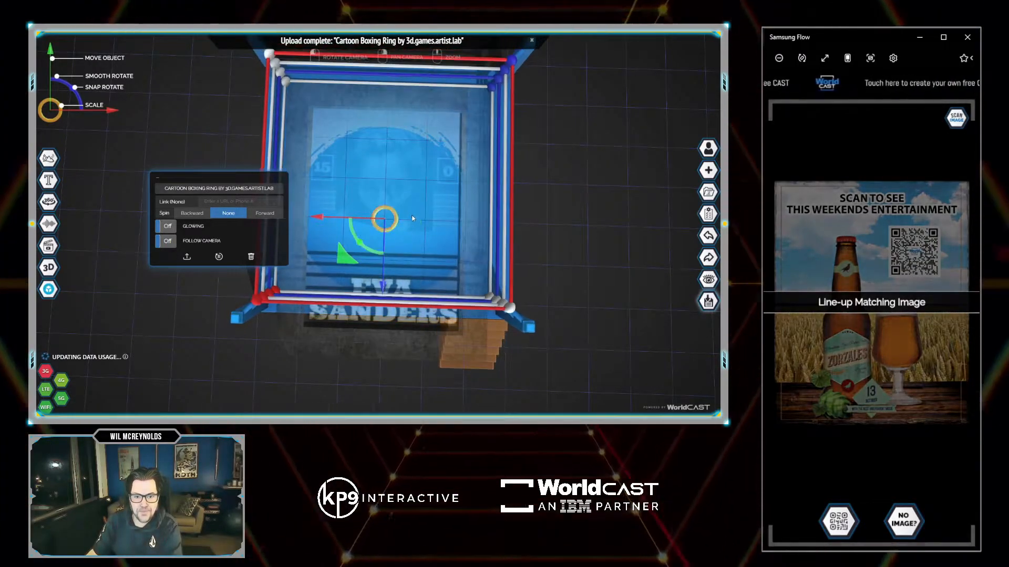
Rotate the boxing ring square and flat, shrink it, and lower it beneath the card.
{"action": "mouse_move", "coordinate": [359, 243]}
{"action": "left_mouse_down"}
{"action": "mouse_move", "coordinate": [339, 207]}
{"action": "mouse_move", "coordinate": [372, 194]}
{"action": "mouse_move", "coordinate": [355, 199]}
{"action": "mouse_move", "coordinate": [345, 215]}
{"action": "mouse_move", "coordinate": [356, 235]}
{"action": "mouse_move", "coordinate": [349, 230]}
{"action": "left_mouse_up"}
{"action": "scroll", "coordinate": [462, 227], "scroll_direction": "down", "scroll_amount": 5}
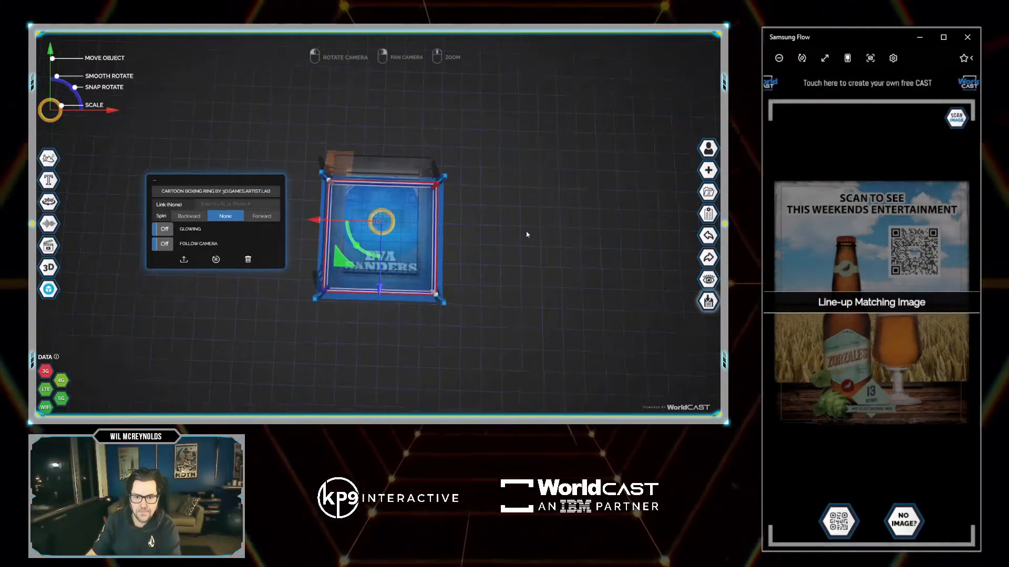
{"action": "left_click_drag", "start_coordinate": [527, 234], "coordinate": [514, 206]}
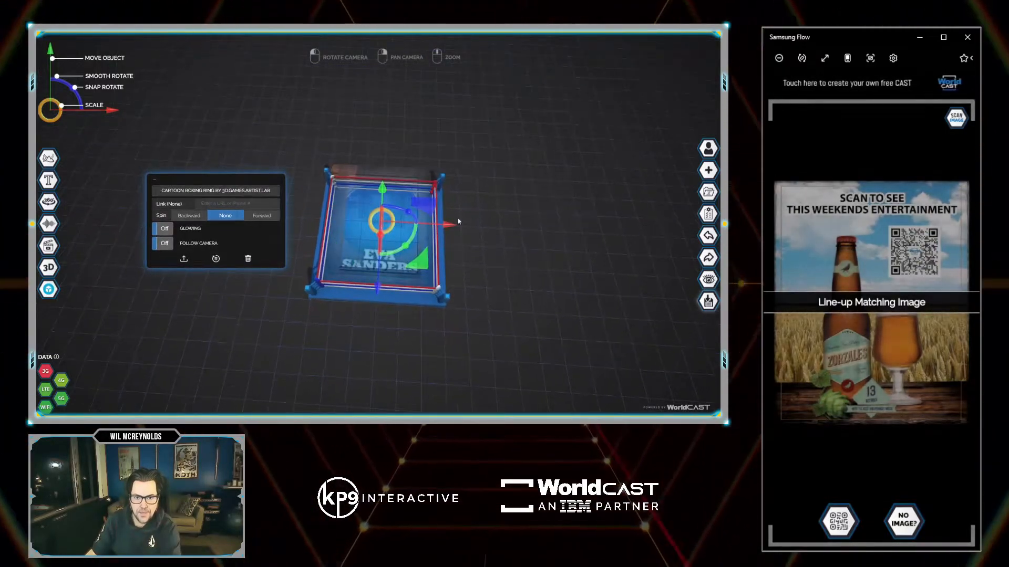
{"action": "left_click_drag", "start_coordinate": [382, 234], "coordinate": [378, 218]}
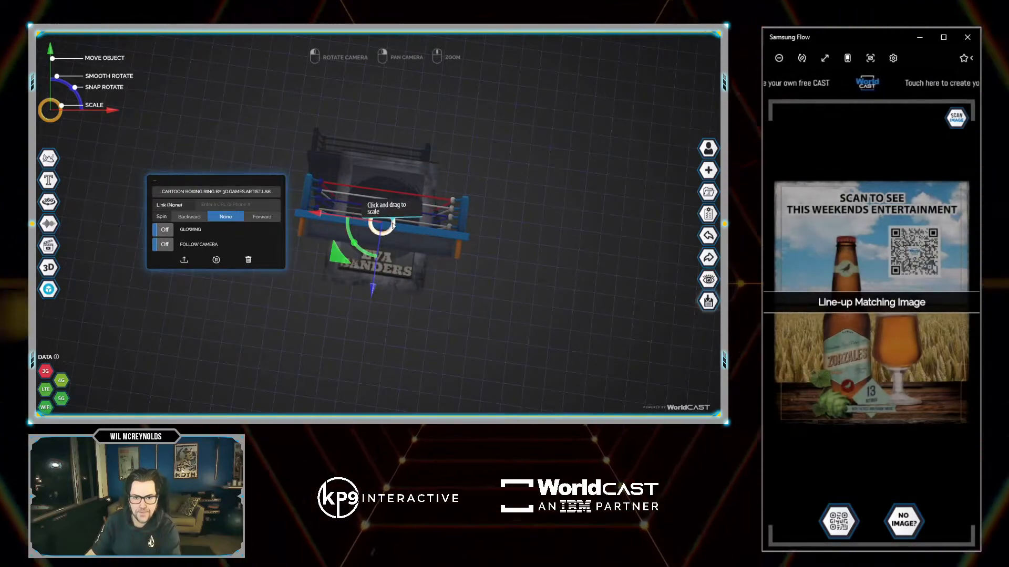
{"action": "left_click_drag", "start_coordinate": [382, 223], "coordinate": [398, 224]}
{"action": "left_click_drag", "start_coordinate": [402, 225], "coordinate": [404, 227]}
{"action": "mouse_move", "coordinate": [389, 302]}
{"action": "left_mouse_down"}
{"action": "mouse_move", "coordinate": [403, 324]}
{"action": "mouse_move", "coordinate": [385, 307]}
{"action": "mouse_move", "coordinate": [386, 321]}
{"action": "left_mouse_up"}
{"action": "left_click_drag", "start_coordinate": [470, 336], "coordinate": [412, 274]}
Nudge the boxing ring slightly upward and check its placement from a top-down view.
{"action": "left_click", "coordinate": [524, 208]}
{"action": "left_click_drag", "start_coordinate": [524, 207], "coordinate": [519, 272]}
{"action": "left_click", "coordinate": [464, 250]}
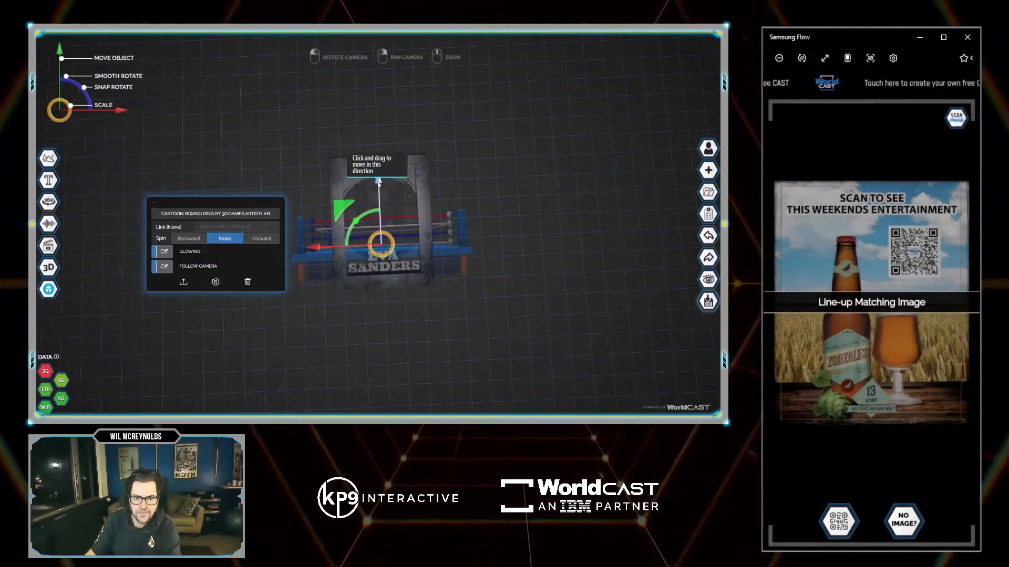
{"action": "left_click_drag", "start_coordinate": [380, 193], "coordinate": [381, 189]}
{"action": "left_click", "coordinate": [547, 205]}
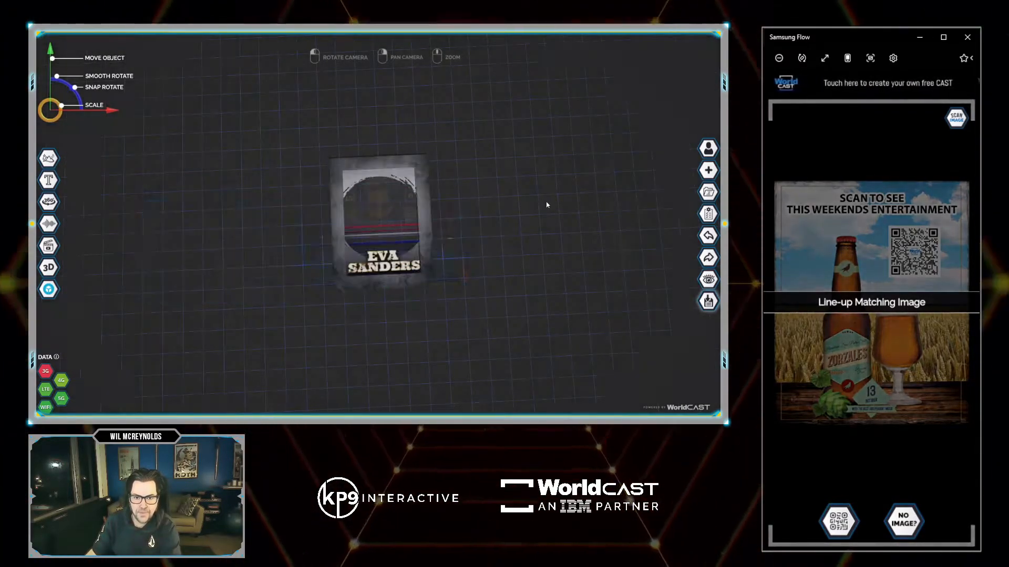
{"action": "left_click_drag", "start_coordinate": [501, 196], "coordinate": [510, 199]}
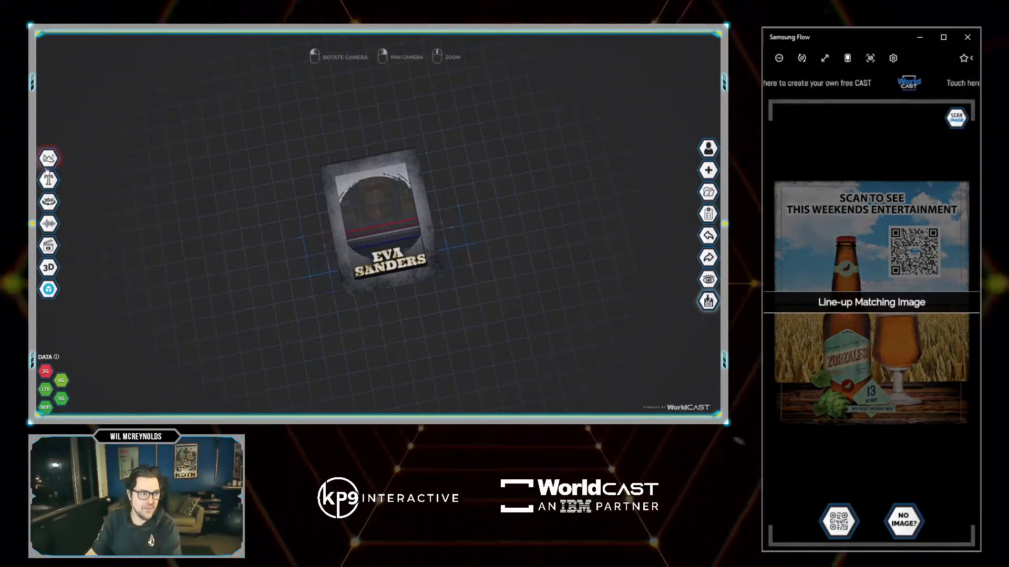
Upload background.mp4 as a video lying behind the card, then update the Boxing Card CAST properties.
{"action": "mouse_move", "coordinate": [45, 173]}
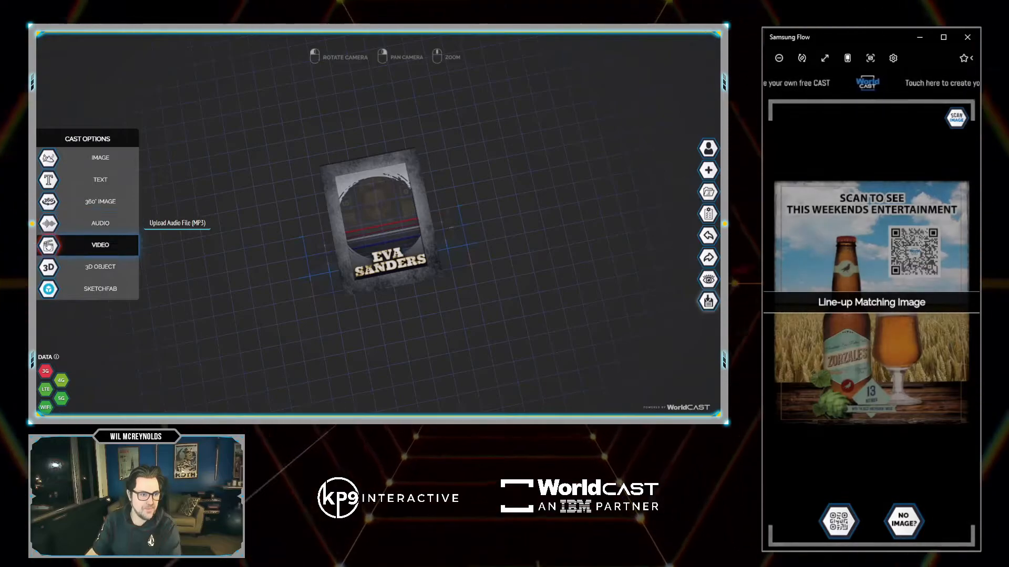
{"action": "left_click", "coordinate": [50, 244]}
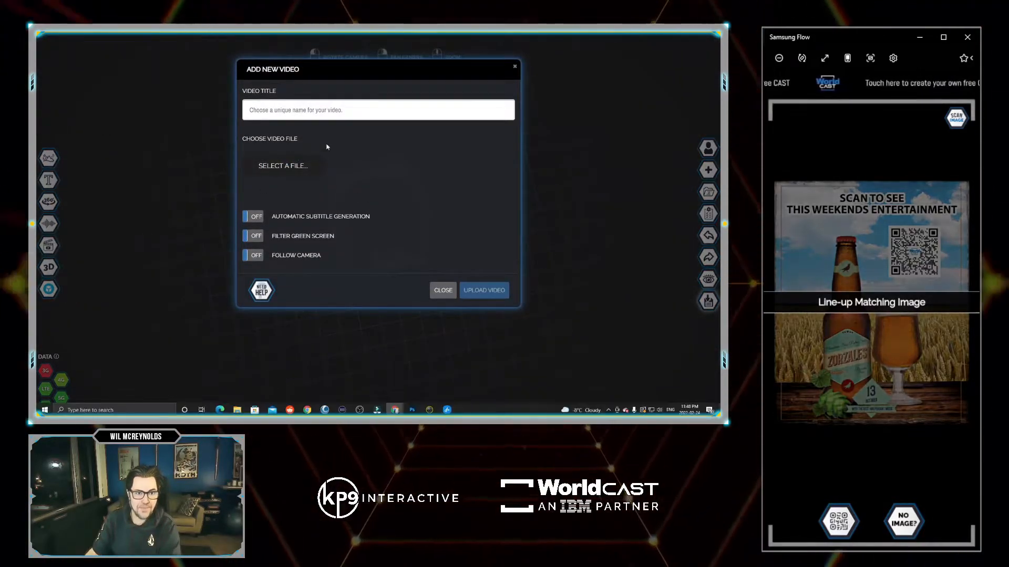
{"action": "double_click", "coordinate": [350, 147]}
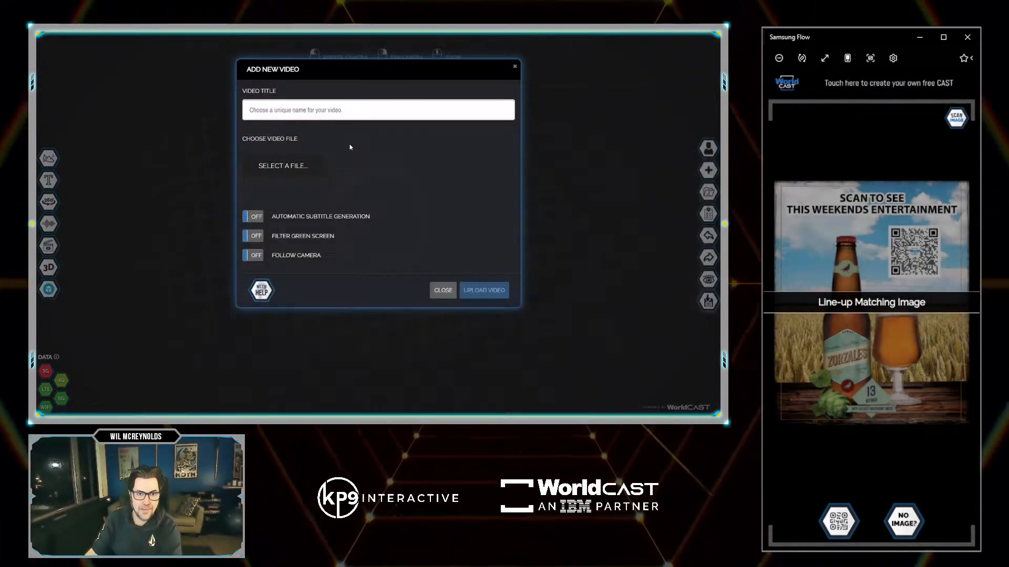
{"action": "left_click", "coordinate": [481, 293]}
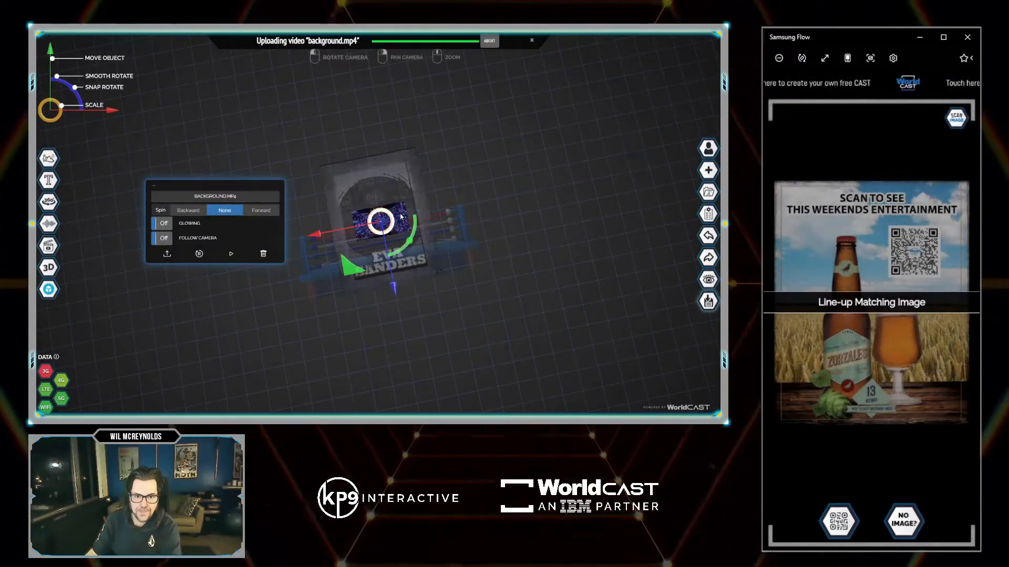
{"action": "left_click_drag", "start_coordinate": [430, 215], "coordinate": [404, 311]}
{"action": "left_click_drag", "start_coordinate": [558, 268], "coordinate": [578, 294]}
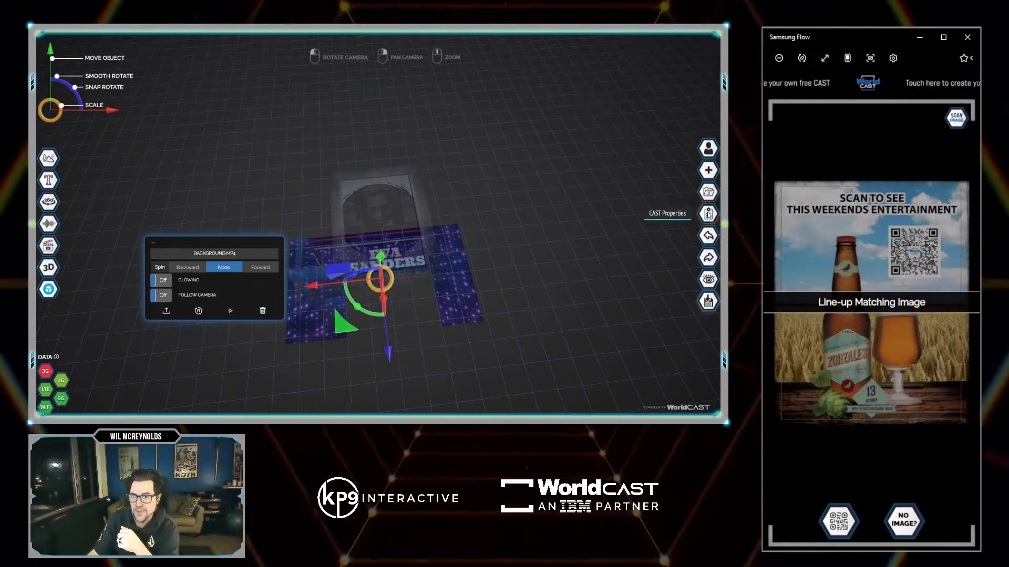
{"action": "left_click", "coordinate": [708, 214]}
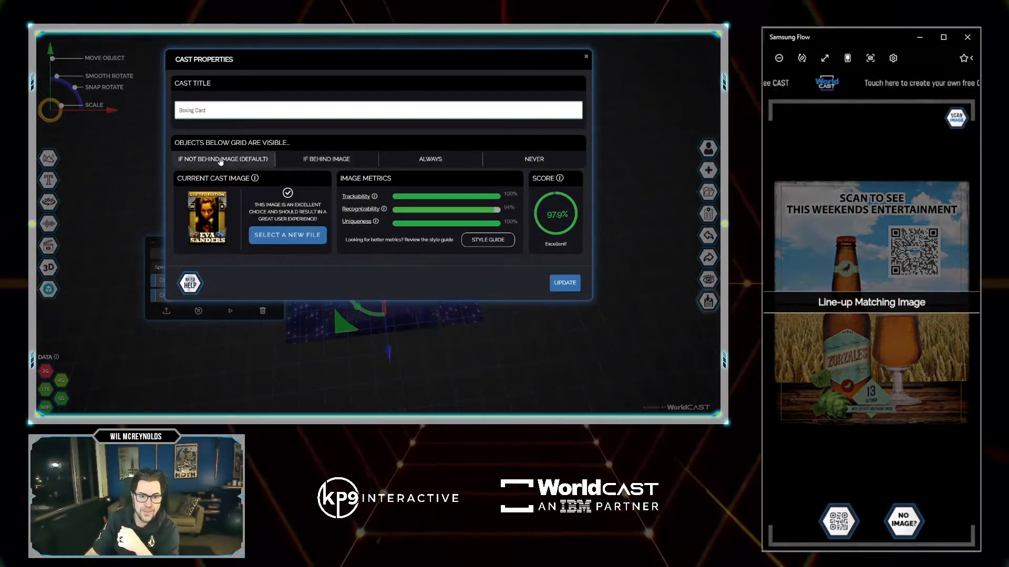
{"action": "left_click", "coordinate": [570, 283]}
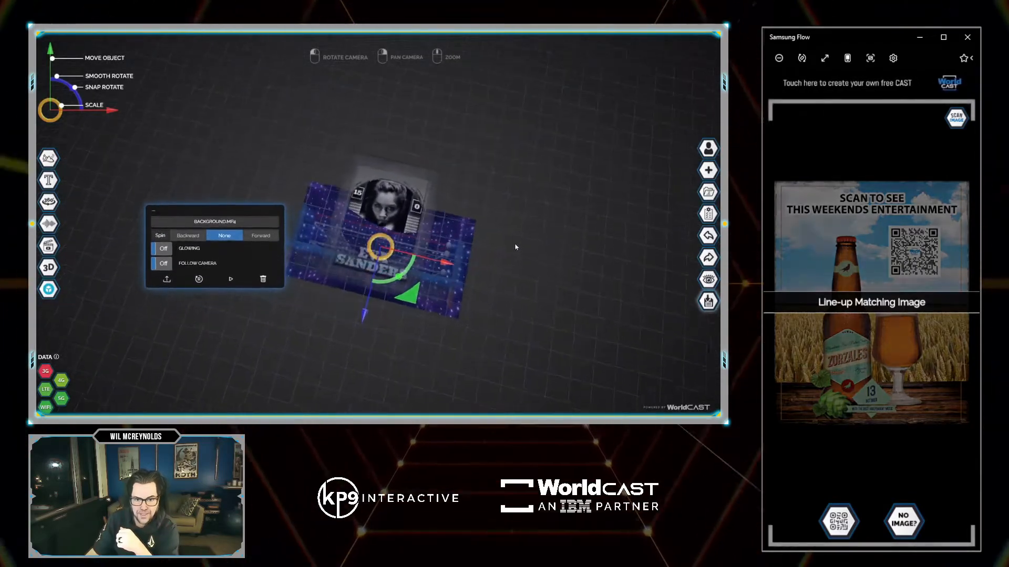
Lower the existing background video plane slightly behind the card.
{"action": "left_click_drag", "start_coordinate": [517, 218], "coordinate": [484, 260]}
{"action": "left_click_drag", "start_coordinate": [384, 282], "coordinate": [355, 276]}
{"action": "left_click_drag", "start_coordinate": [508, 275], "coordinate": [516, 278]}
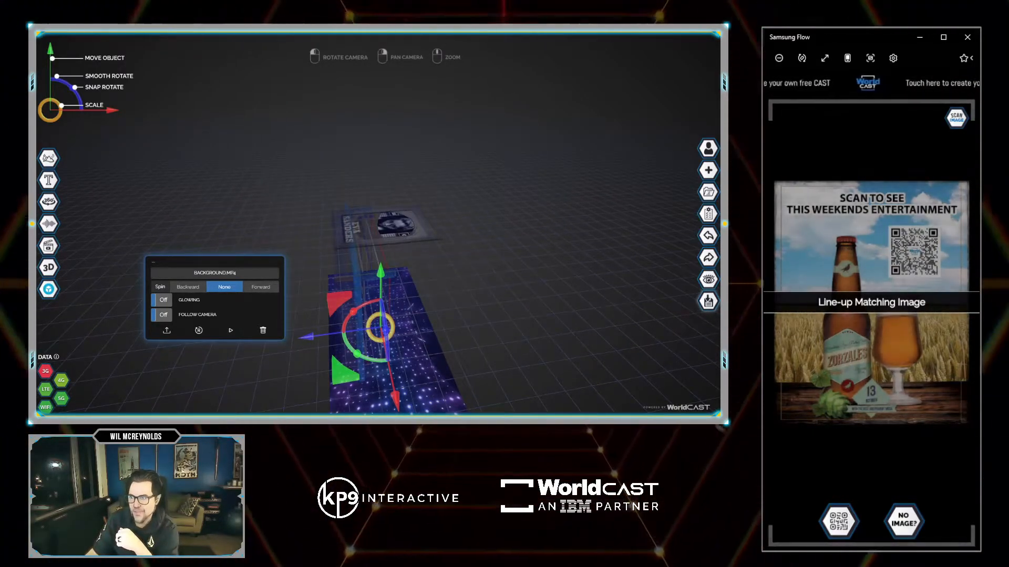
{"action": "left_click_drag", "start_coordinate": [413, 220], "coordinate": [440, 247]}
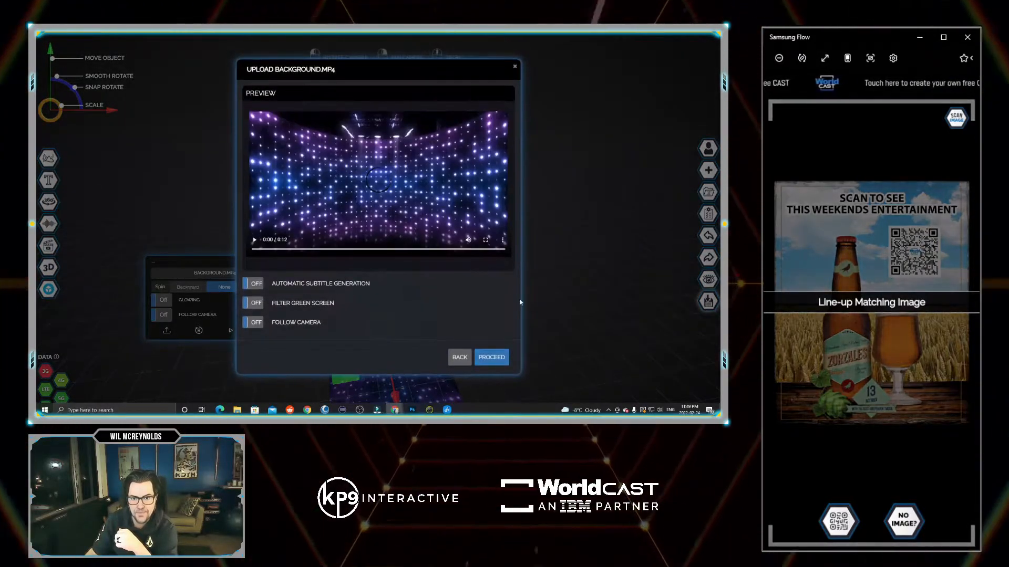
{"action": "left_click", "coordinate": [491, 357]}
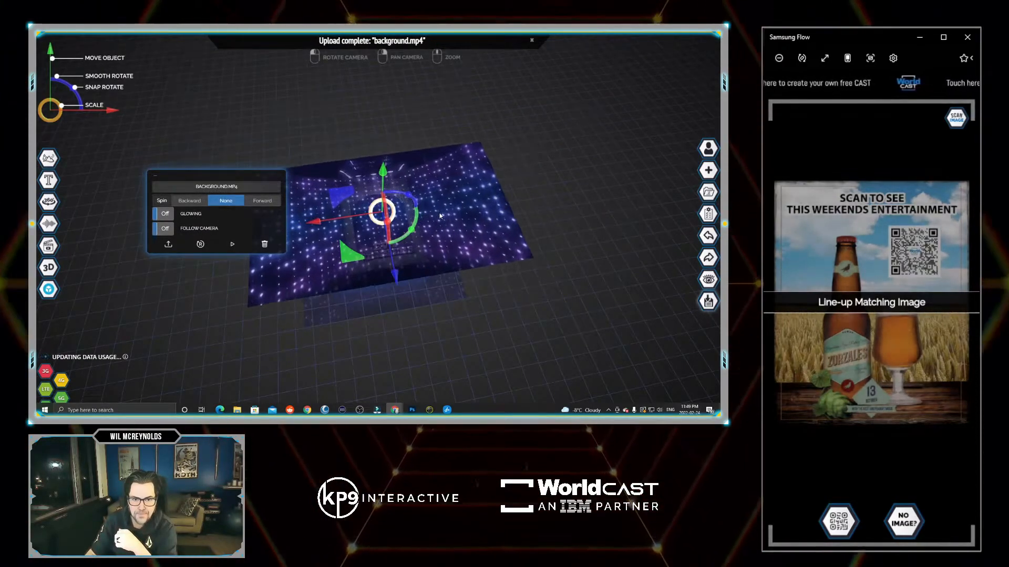
{"action": "left_click_drag", "start_coordinate": [390, 222], "coordinate": [367, 231]}
{"action": "left_click_drag", "start_coordinate": [434, 156], "coordinate": [439, 237]}
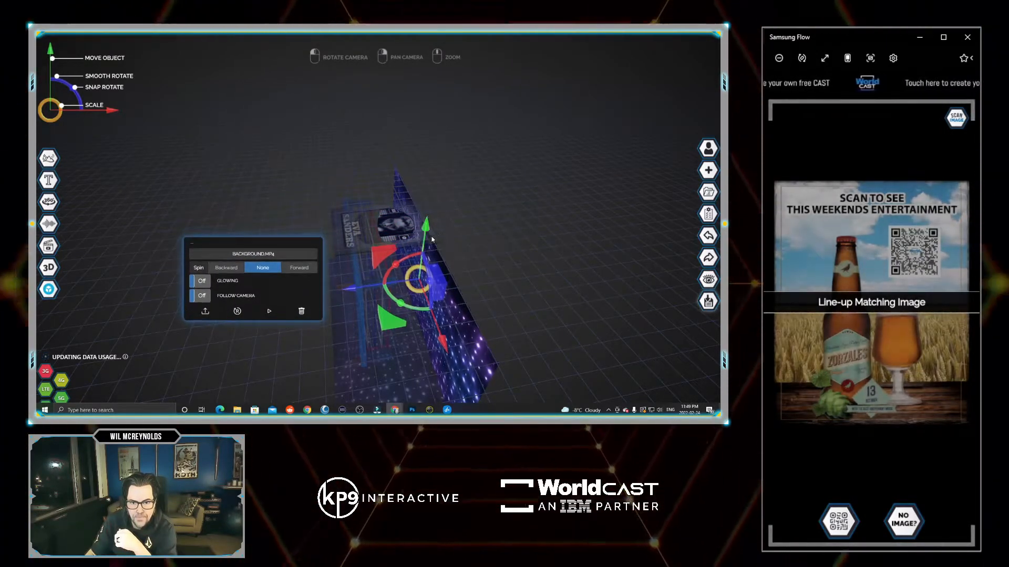
{"action": "left_click_drag", "start_coordinate": [353, 288], "coordinate": [355, 289]}
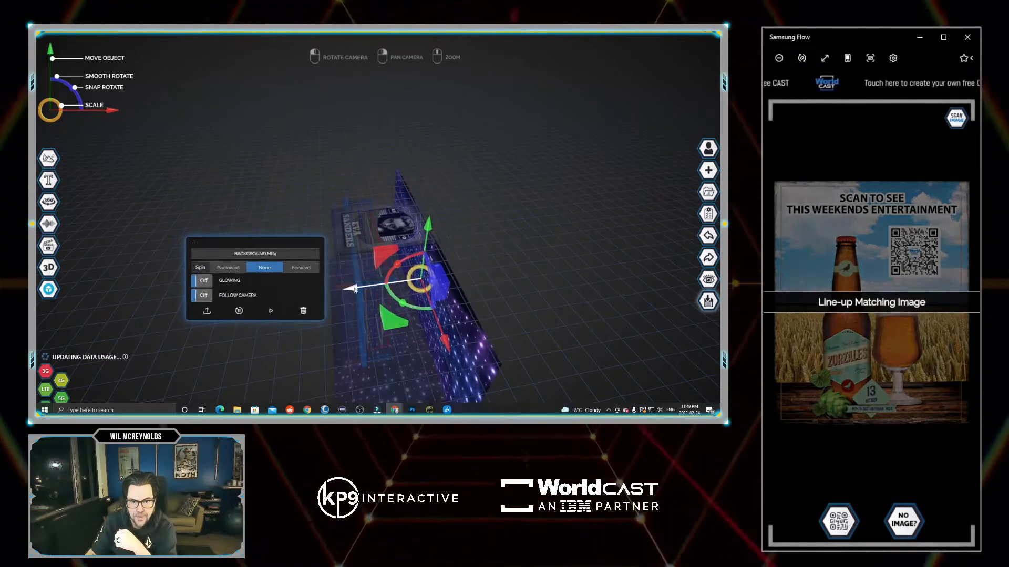
{"action": "left_click_drag", "start_coordinate": [486, 215], "coordinate": [584, 308]}
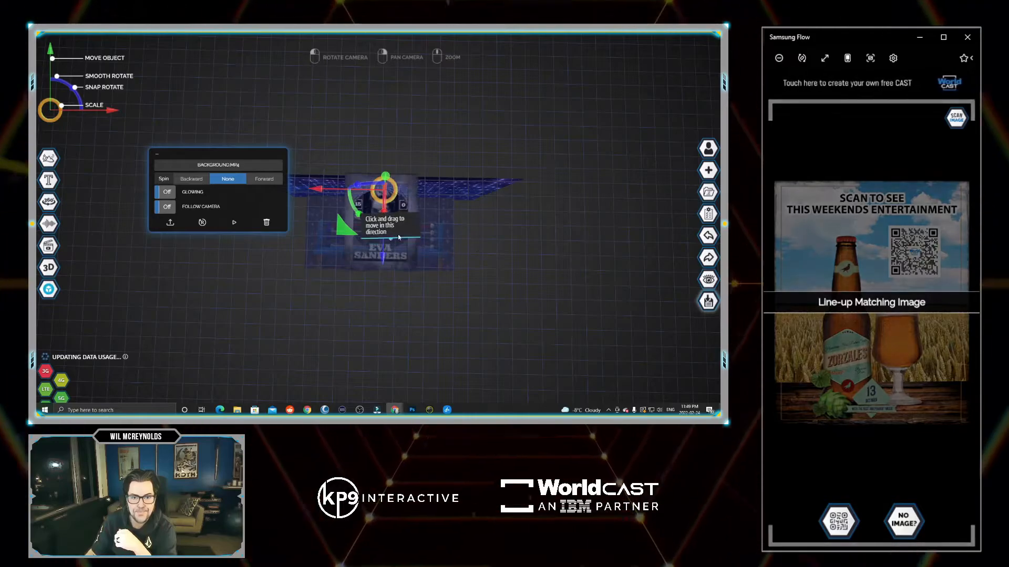
{"action": "left_click_drag", "start_coordinate": [513, 219], "coordinate": [373, 209]}
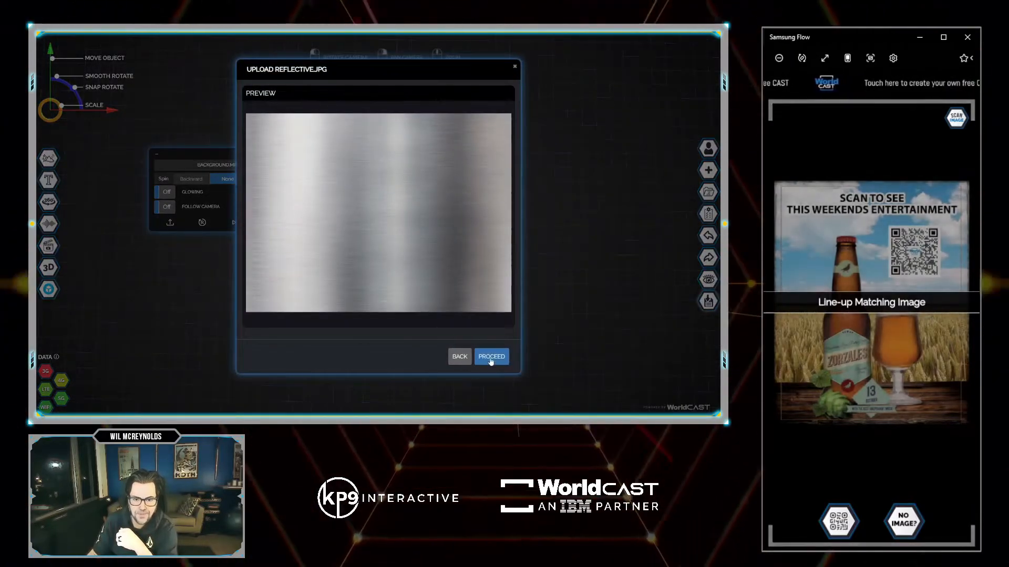
Upload reflective.jpg, then rotate, enlarge and push it back as a wall.
{"action": "left_click", "coordinate": [491, 357]}
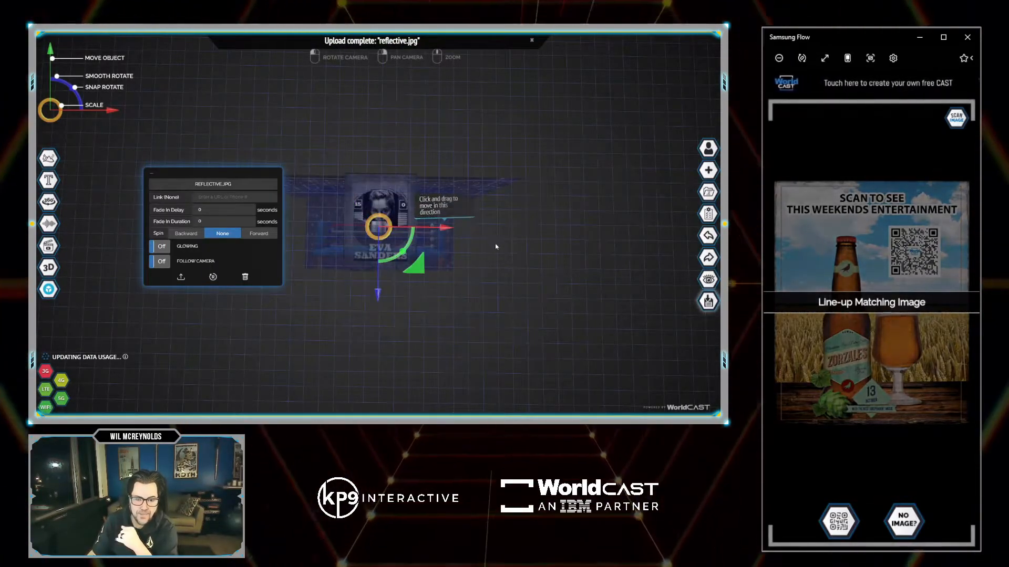
{"action": "left_click_drag", "start_coordinate": [494, 244], "coordinate": [506, 211]}
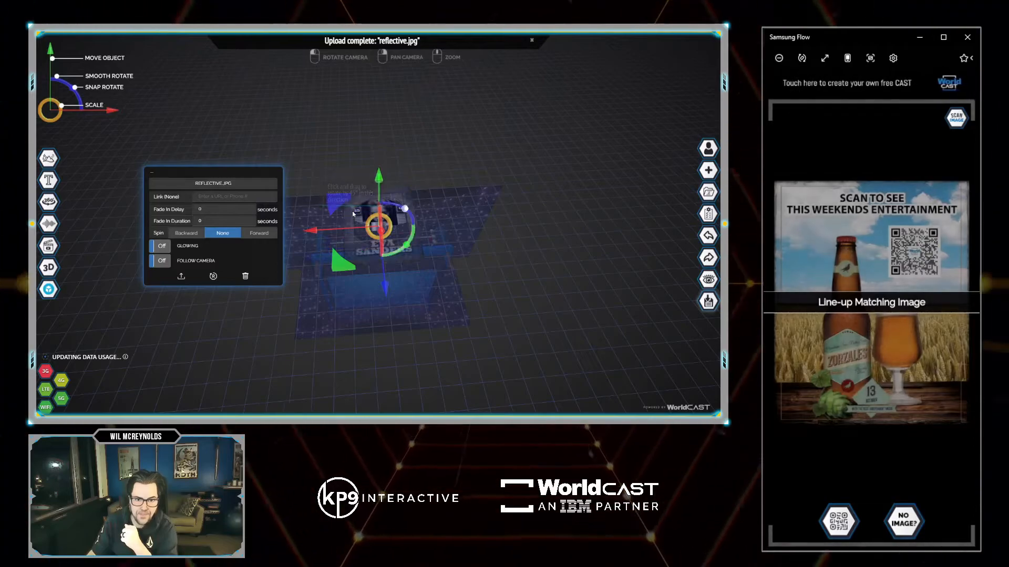
{"action": "left_click_drag", "start_coordinate": [377, 208], "coordinate": [462, 222]}
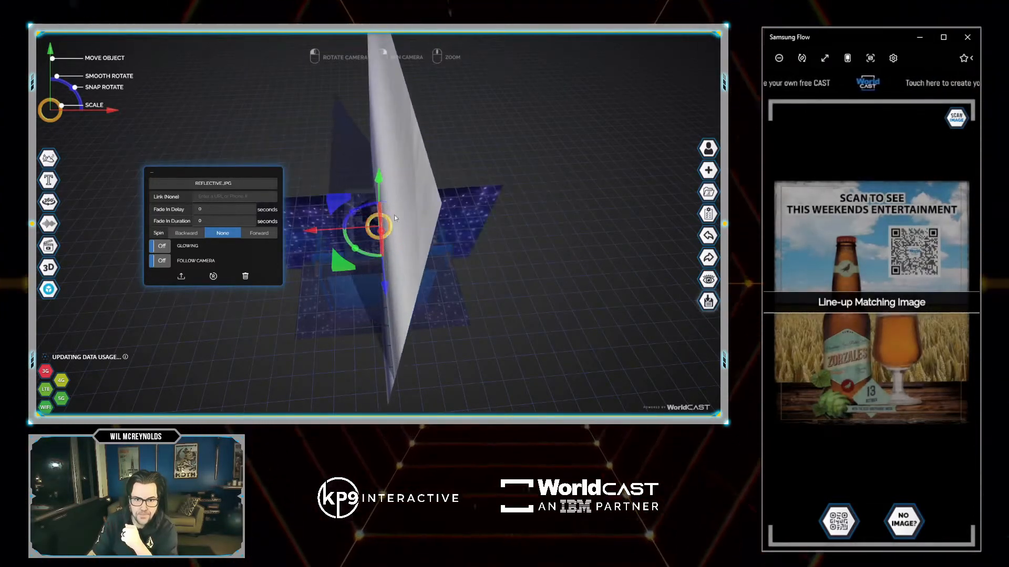
{"action": "left_click_drag", "start_coordinate": [306, 230], "coordinate": [221, 232]}
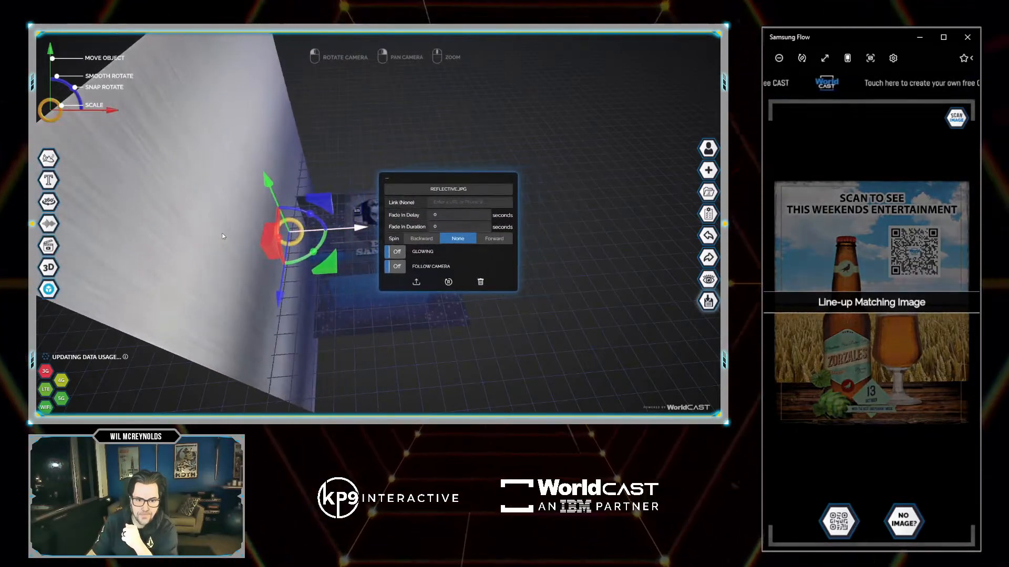
{"action": "left_click_drag", "start_coordinate": [266, 175], "coordinate": [331, 277]}
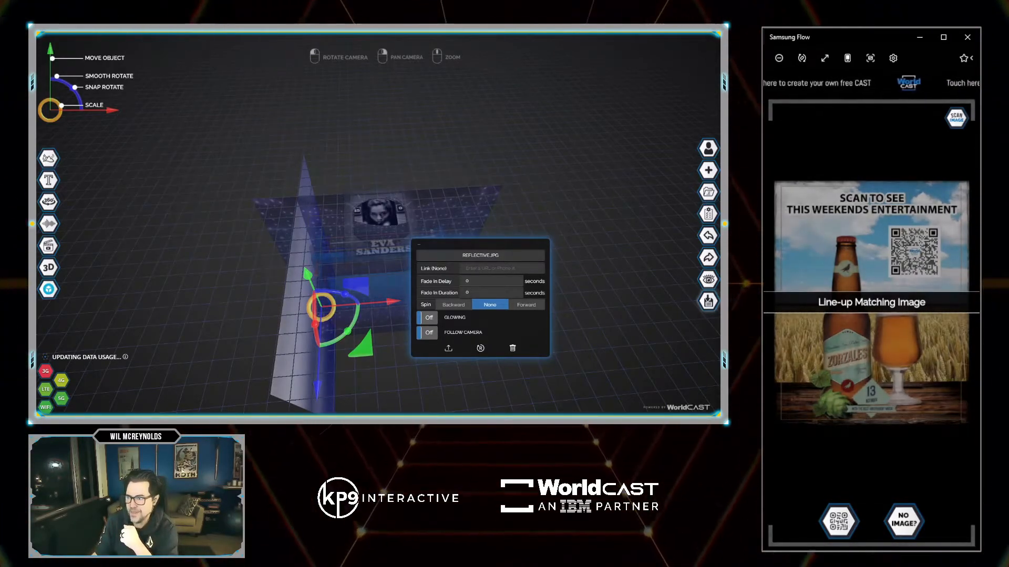
Add another reflective.jpg plane, shrink it, and stand it upright beside the card.
{"action": "left_click_drag", "start_coordinate": [411, 256], "coordinate": [411, 256]}
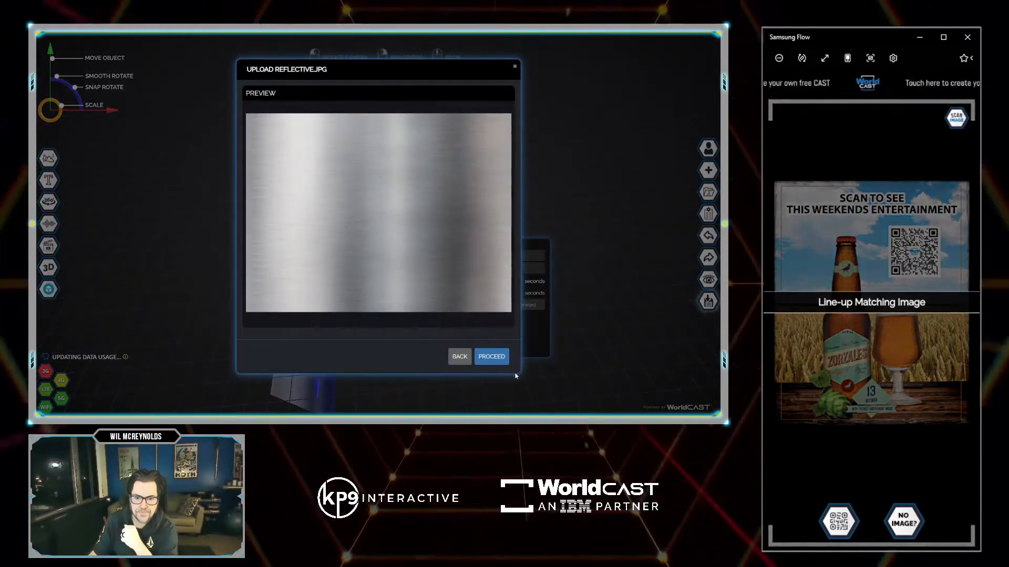
{"action": "left_click", "coordinate": [490, 356]}
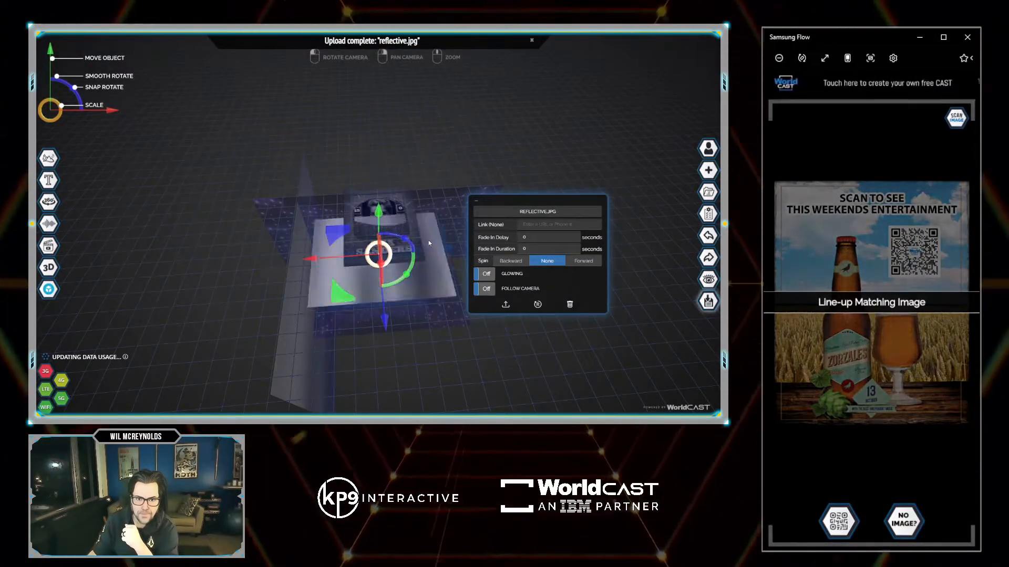
{"action": "left_click_drag", "start_coordinate": [452, 240], "coordinate": [448, 240]}
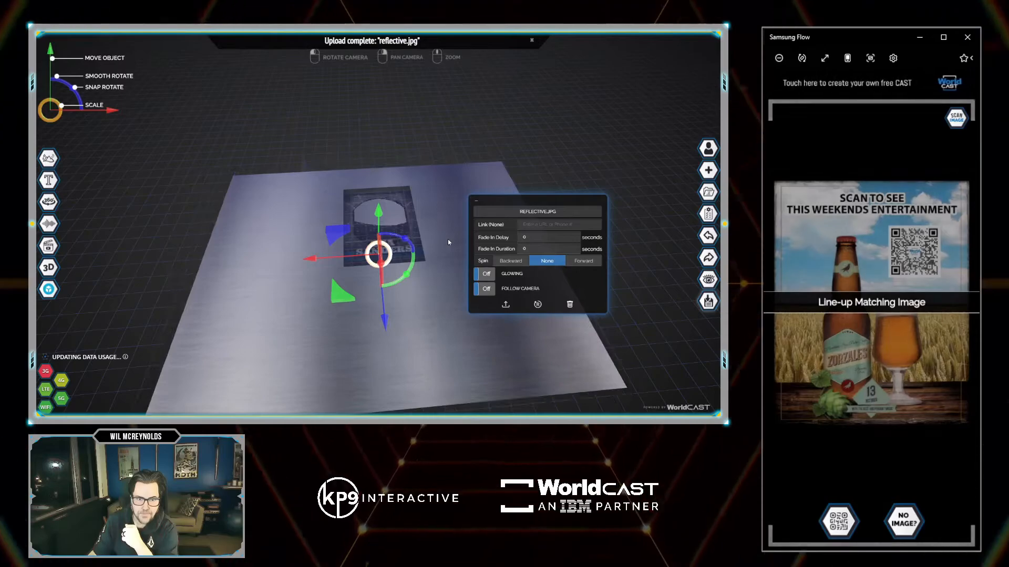
{"action": "left_click_drag", "start_coordinate": [386, 315], "coordinate": [385, 264]}
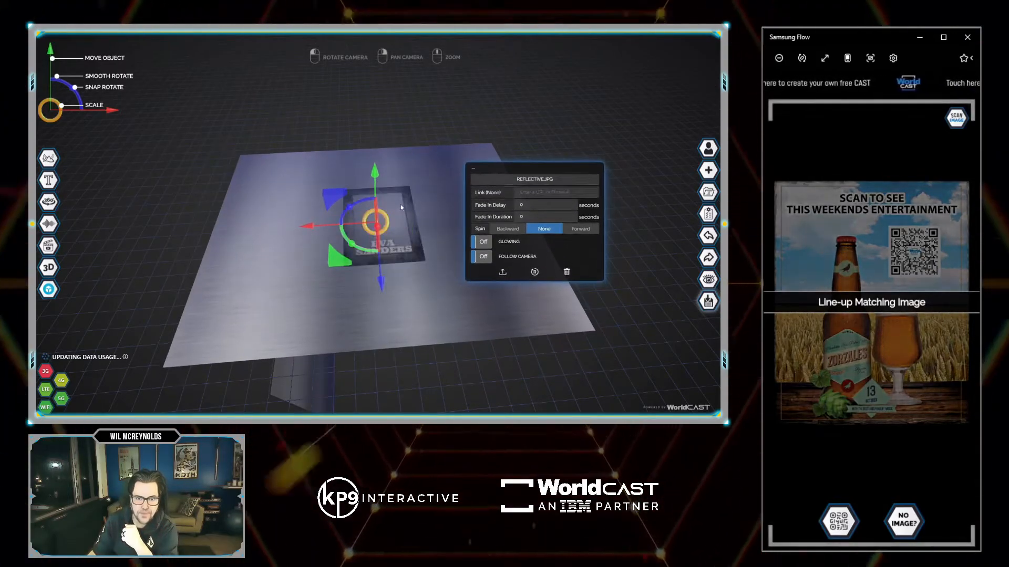
{"action": "left_click_drag", "start_coordinate": [351, 209], "coordinate": [374, 201]}
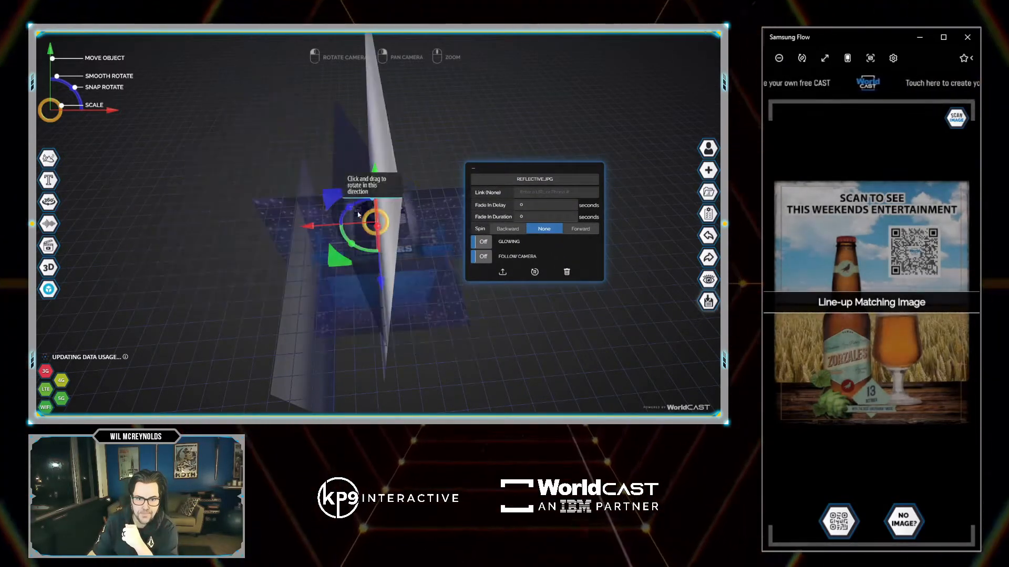
{"action": "left_click_drag", "start_coordinate": [312, 226], "coordinate": [357, 230]}
{"action": "scroll", "coordinate": [417, 226], "scroll_direction": "up", "scroll_amount": 4}
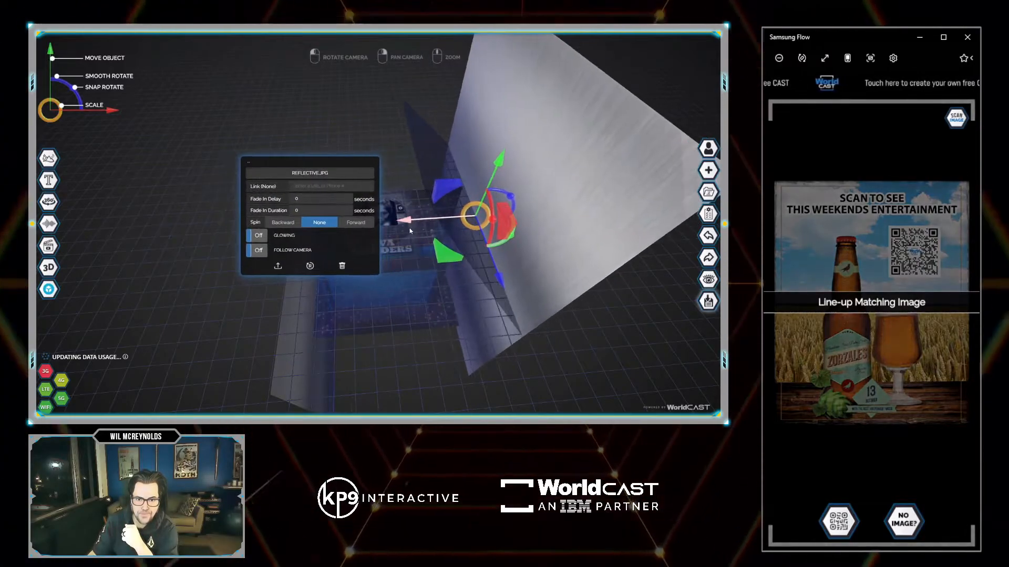
{"action": "left_click_drag", "start_coordinate": [502, 162], "coordinate": [470, 276]}
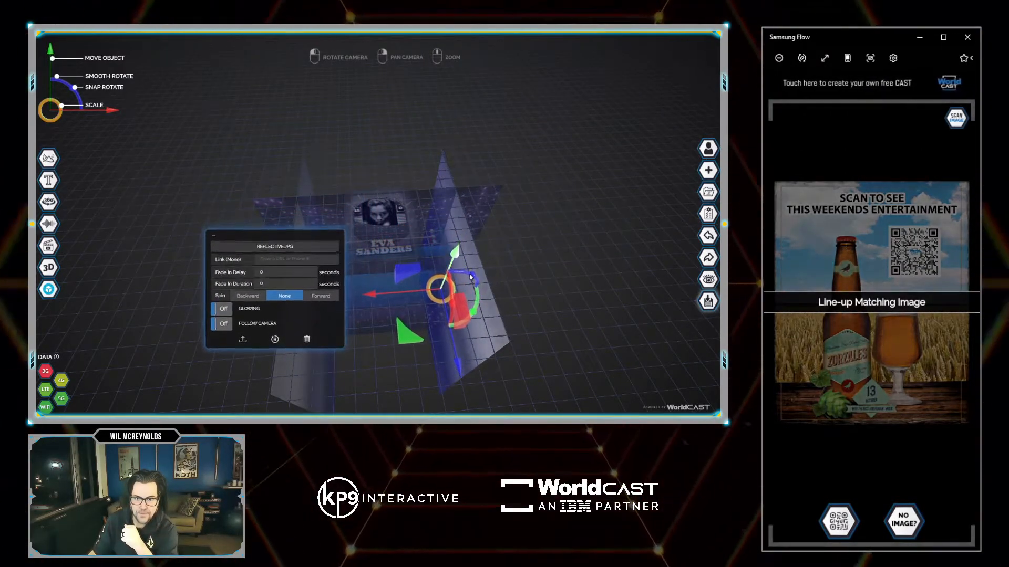
{"action": "left_click_drag", "start_coordinate": [538, 222], "coordinate": [567, 221]}
Set the cast to show below-grid objects only if behind the image.
{"action": "left_click", "coordinate": [708, 215]}
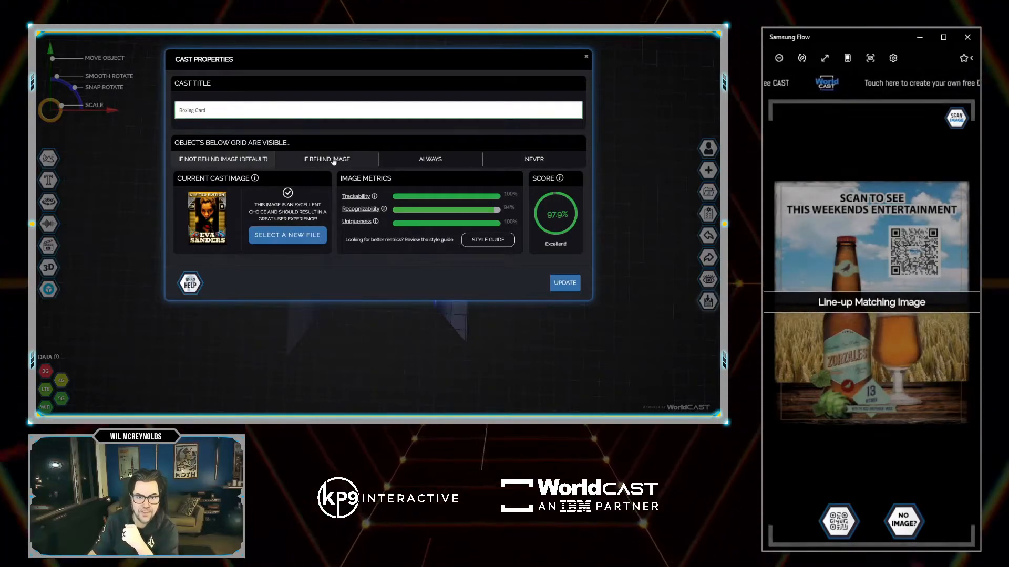
{"action": "left_click", "coordinate": [333, 160]}
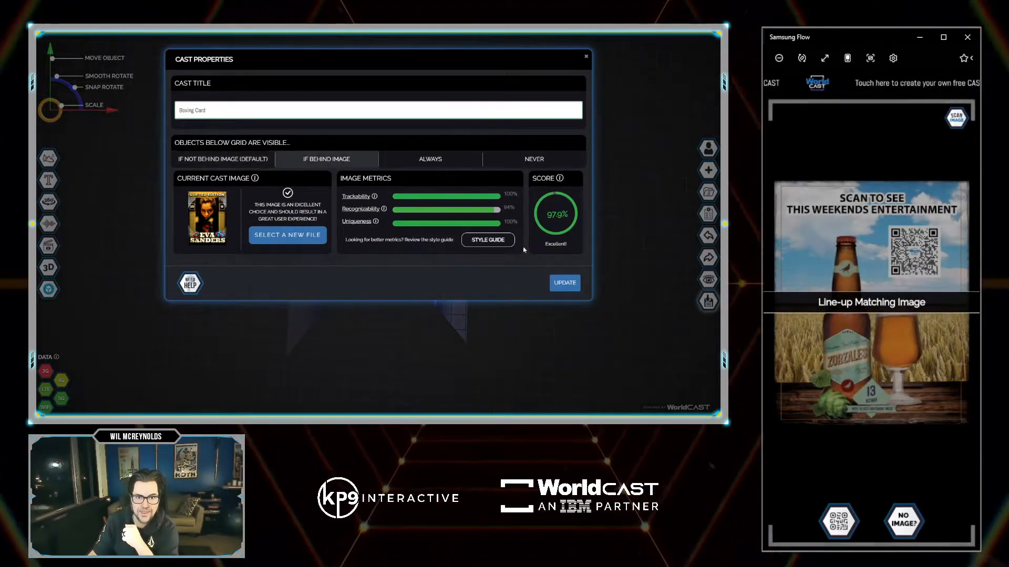
{"action": "left_click", "coordinate": [564, 283]}
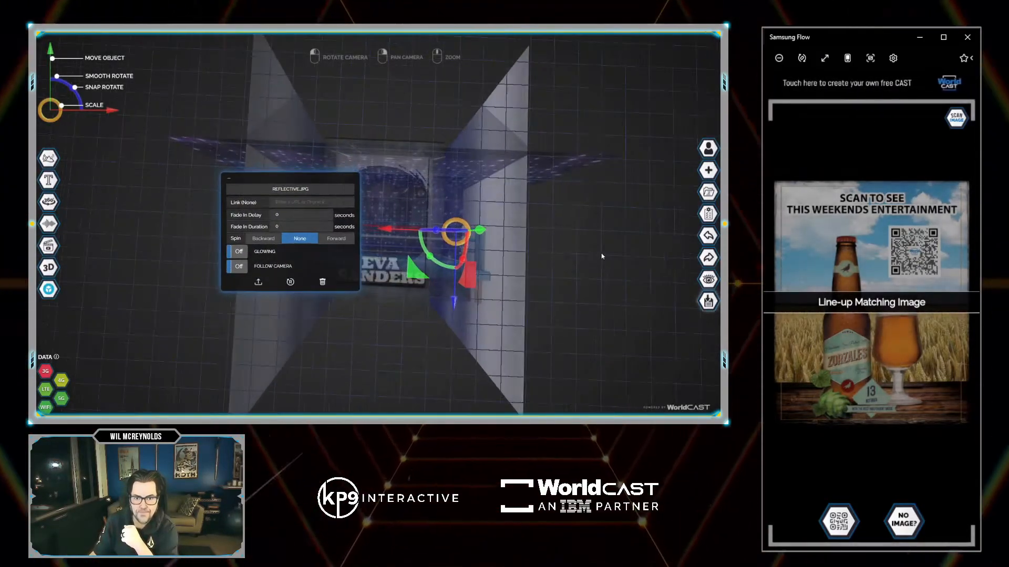
{"action": "left_click_drag", "start_coordinate": [601, 255], "coordinate": [597, 288]}
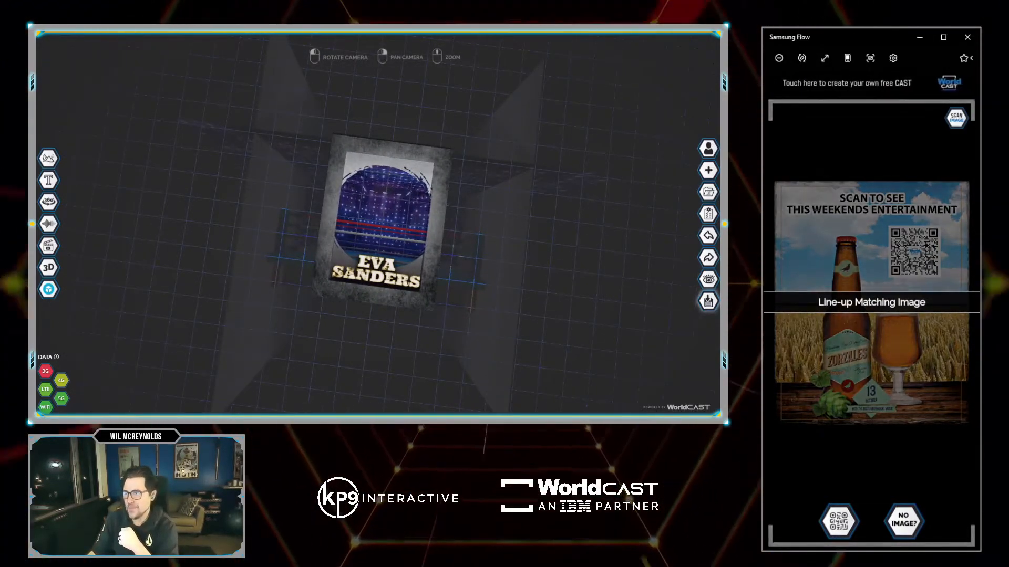
{"action": "left_click_drag", "start_coordinate": [719, 239], "coordinate": [487, 239]}
{"action": "left_click_drag", "start_coordinate": [392, 222], "coordinate": [391, 222]}
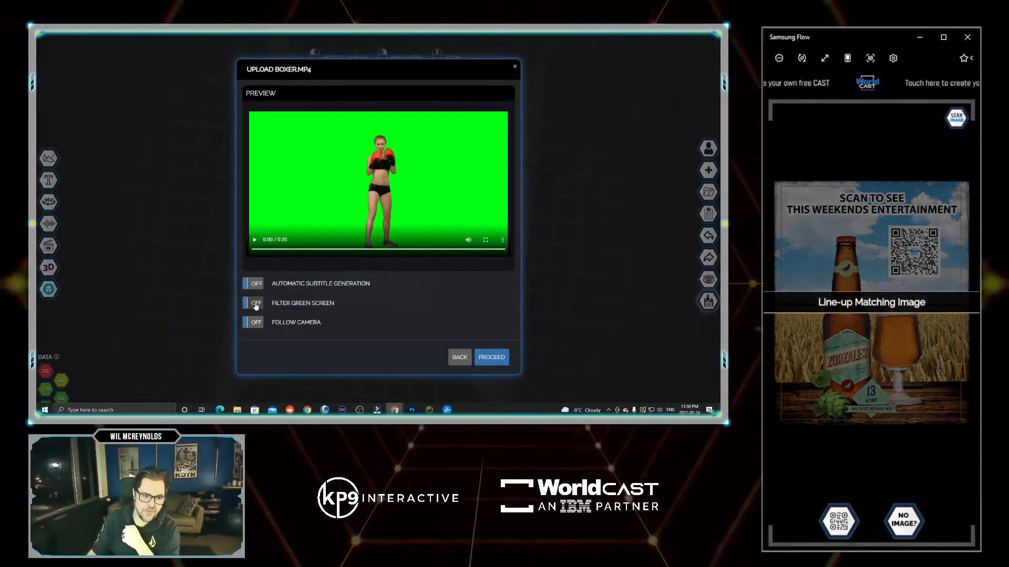
Upload boxer.mp4, nudge it into the ring, and drop Metal.mp3 onto the boxer.
{"action": "left_click", "coordinate": [490, 357]}
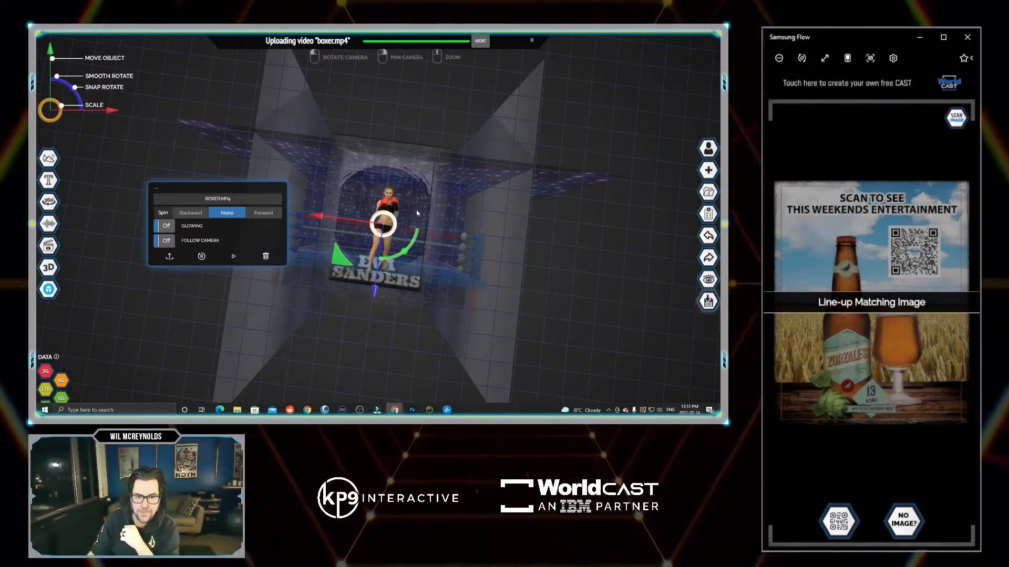
{"action": "left_click_drag", "start_coordinate": [415, 212], "coordinate": [484, 244]}
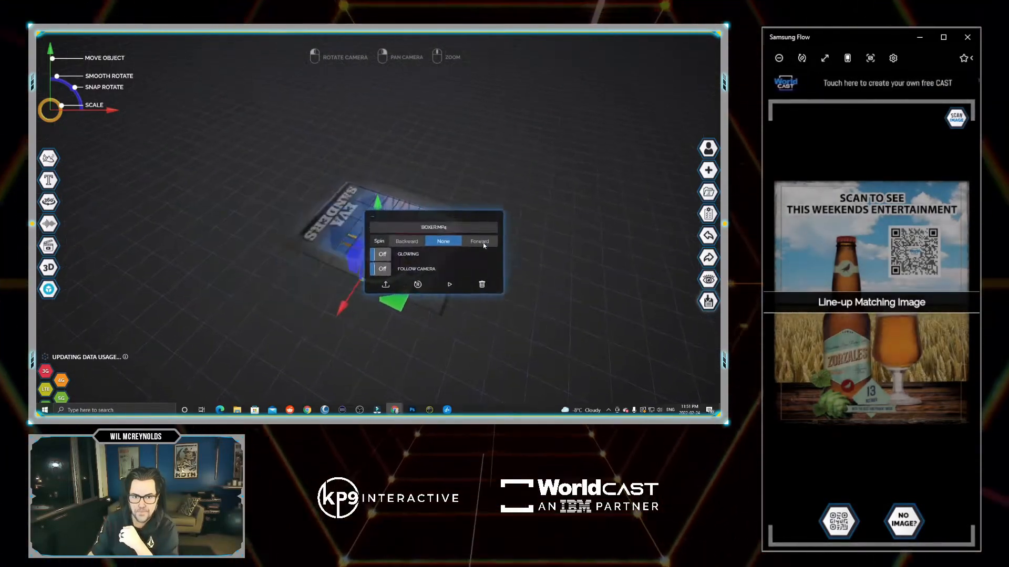
{"action": "left_click_drag", "start_coordinate": [377, 204], "coordinate": [379, 211]}
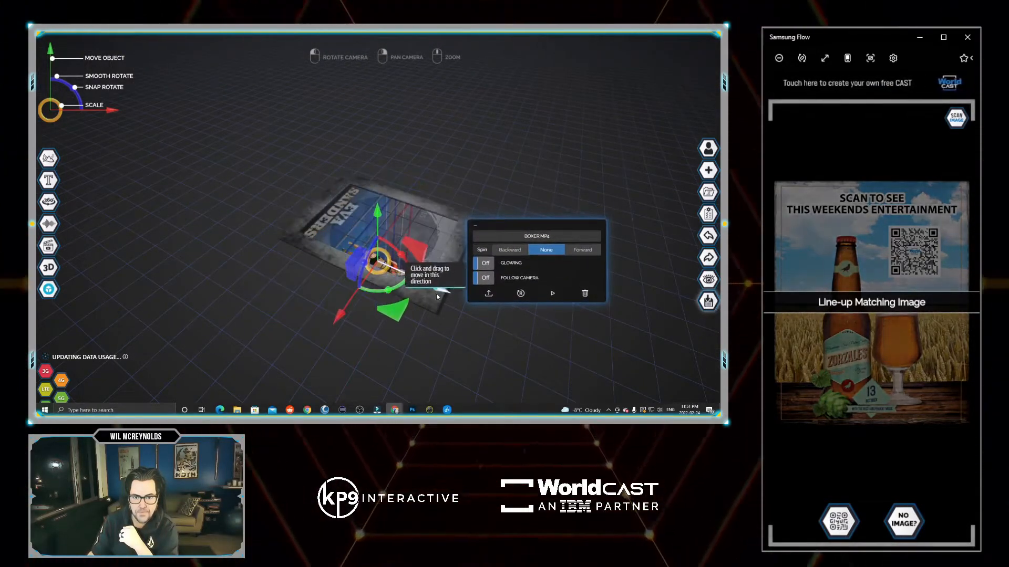
{"action": "left_click_drag", "start_coordinate": [441, 290], "coordinate": [443, 292]}
{"action": "left_click_drag", "start_coordinate": [272, 175], "coordinate": [373, 271]}
{"action": "left_click_drag", "start_coordinate": [382, 215], "coordinate": [382, 219]}
{"action": "left_click_drag", "start_coordinate": [382, 126], "coordinate": [568, 255]}
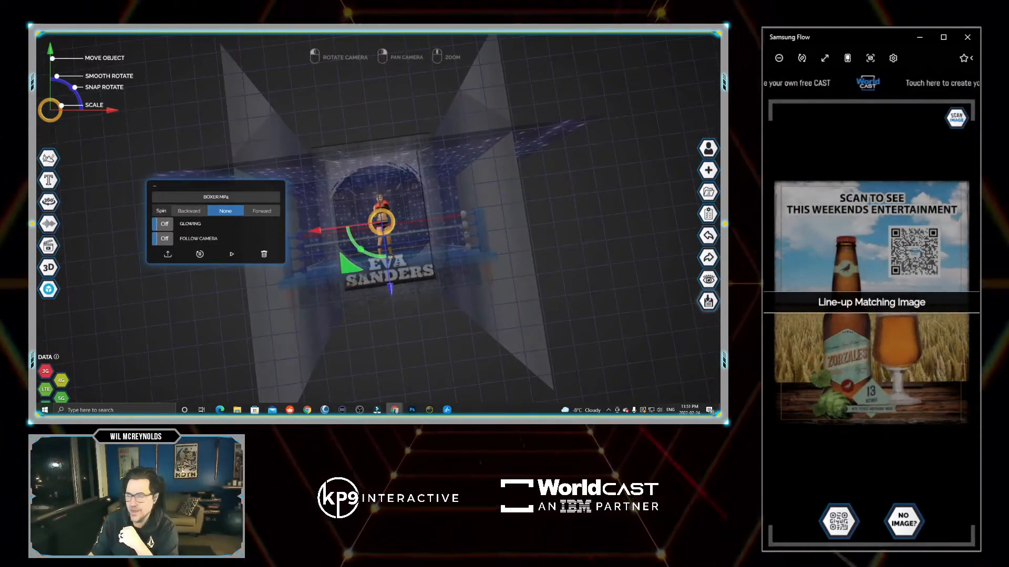
{"action": "left_click_drag", "start_coordinate": [318, 219], "coordinate": [564, 235]}
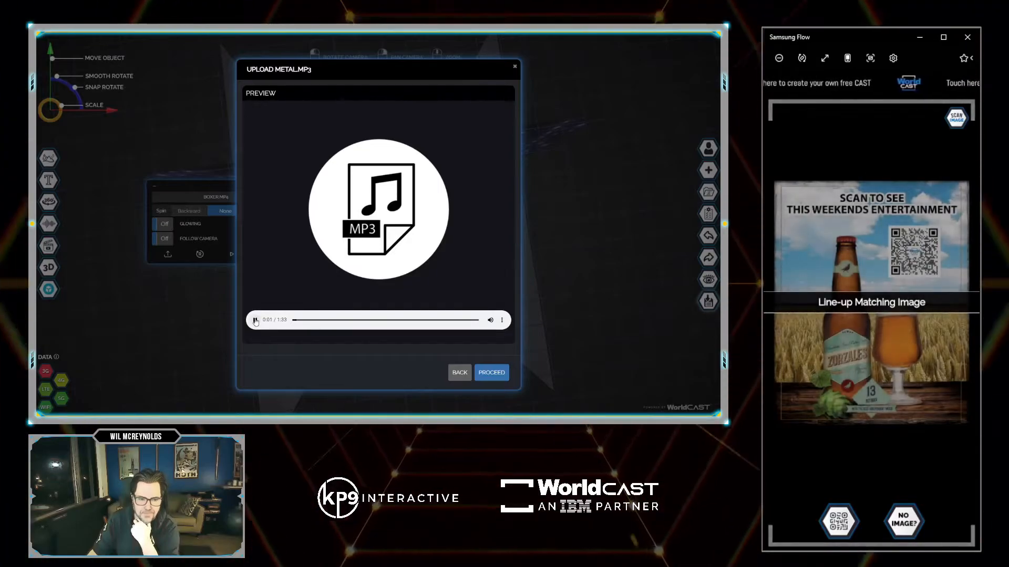
Upload Metal.mp3 as the card's music and start a new text object.
{"action": "left_click", "coordinate": [491, 373]}
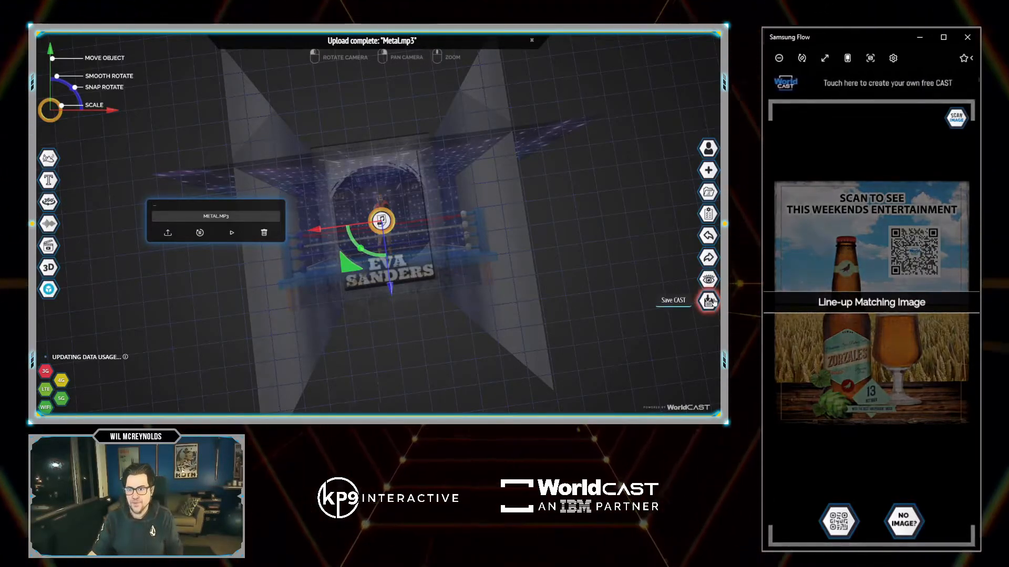
{"action": "left_click", "coordinate": [46, 183]}
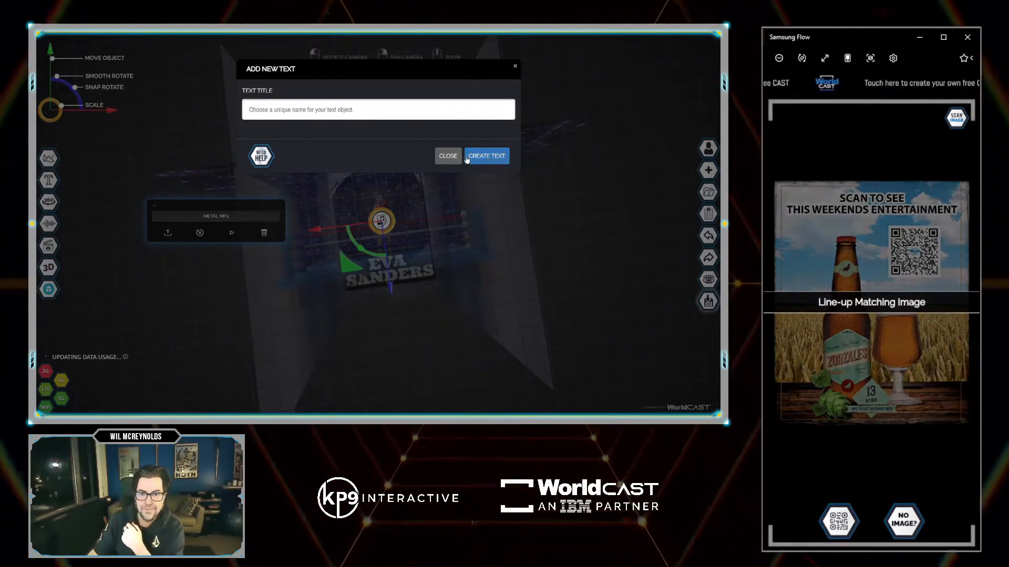
Create the 3D text object and set its weight to Black.
{"action": "left_click", "coordinate": [489, 156]}
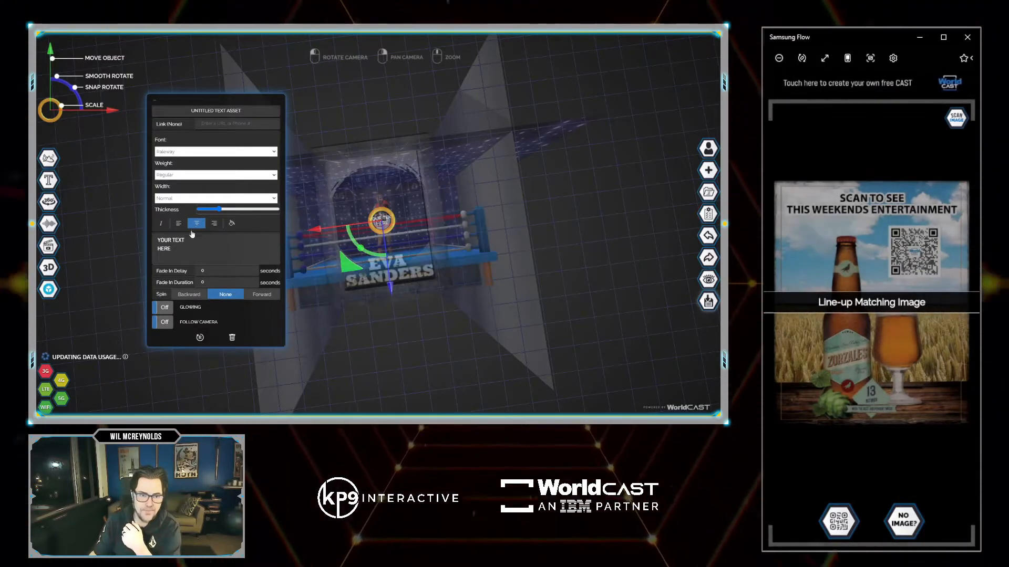
{"action": "left_click", "coordinate": [178, 244]}
{"action": "key", "text": "ctrl+a"}
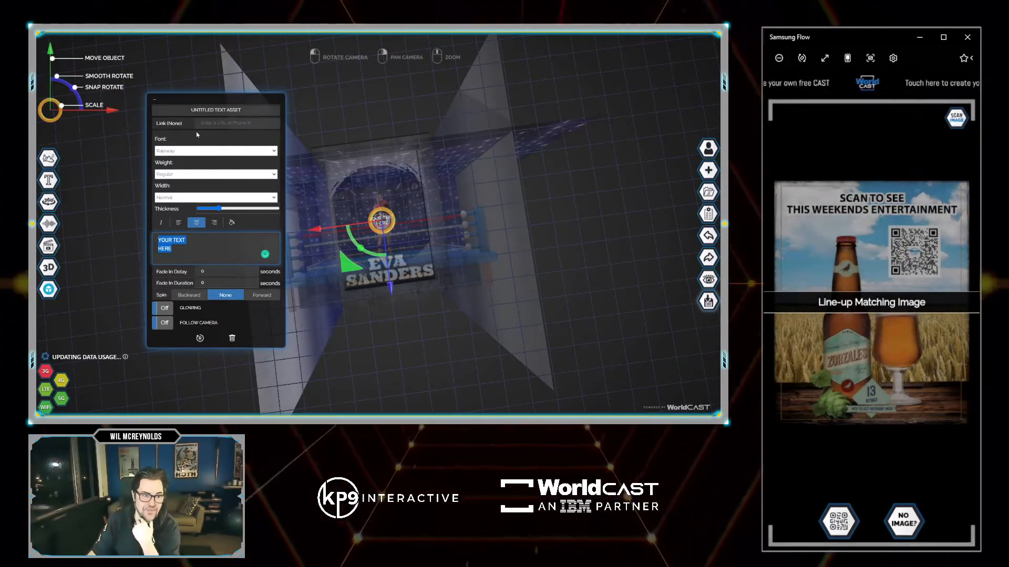
{"action": "left_click", "coordinate": [223, 152]}
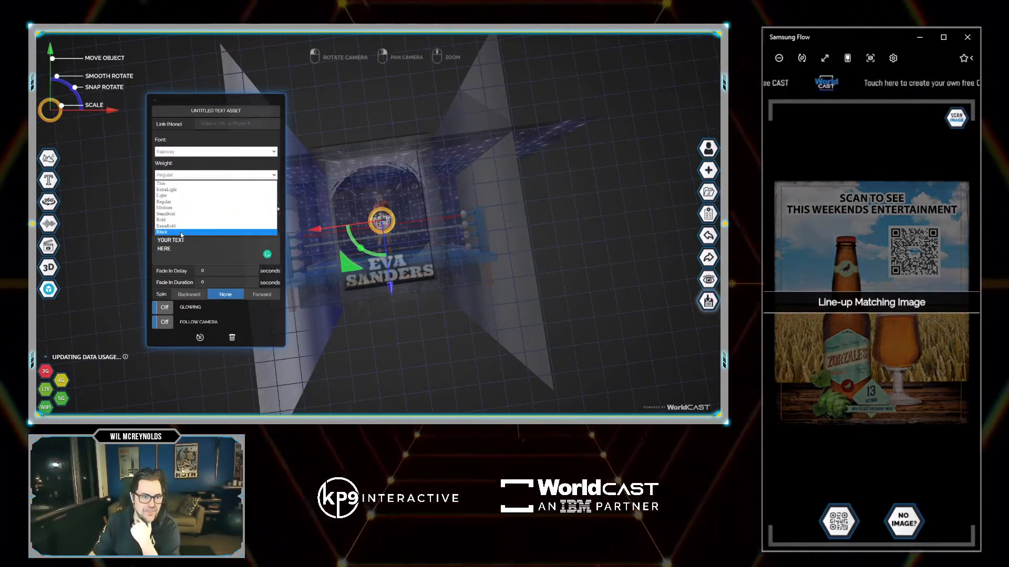
{"action": "left_click", "coordinate": [220, 217]}
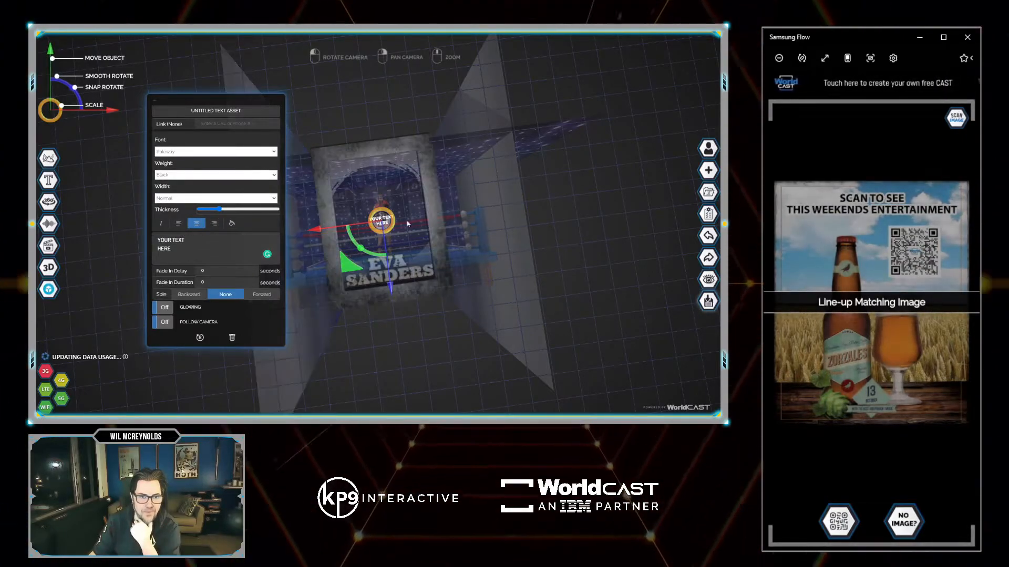
Snap-rotate the 3D text, move it left and lower on the card, then publish.
{"action": "left_click_drag", "start_coordinate": [452, 304], "coordinate": [441, 264]}
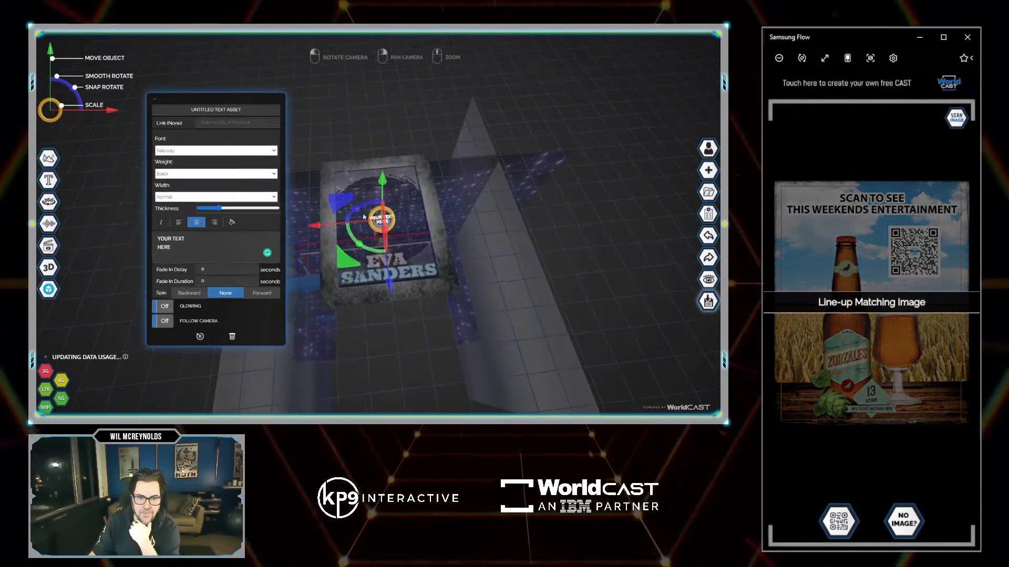
{"action": "left_click_drag", "start_coordinate": [356, 209], "coordinate": [362, 211]}
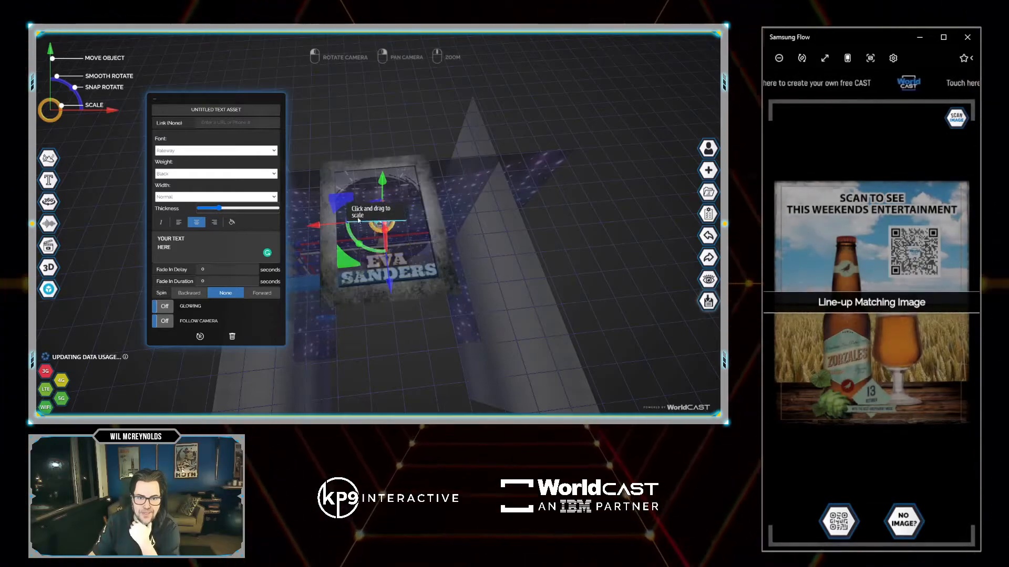
{"action": "left_click_drag", "start_coordinate": [342, 263], "coordinate": [304, 265]}
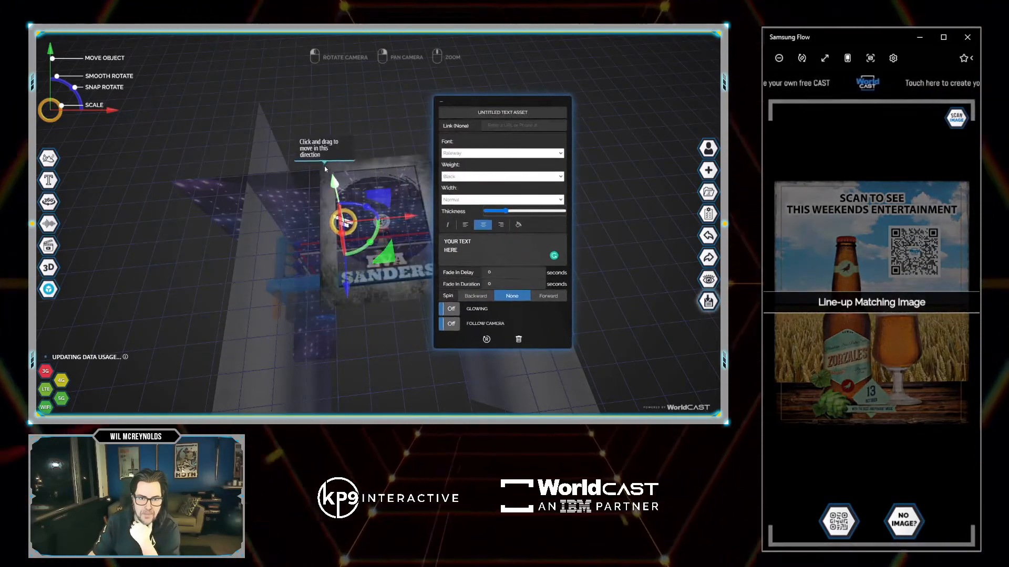
{"action": "left_click_drag", "start_coordinate": [334, 182], "coordinate": [339, 206]}
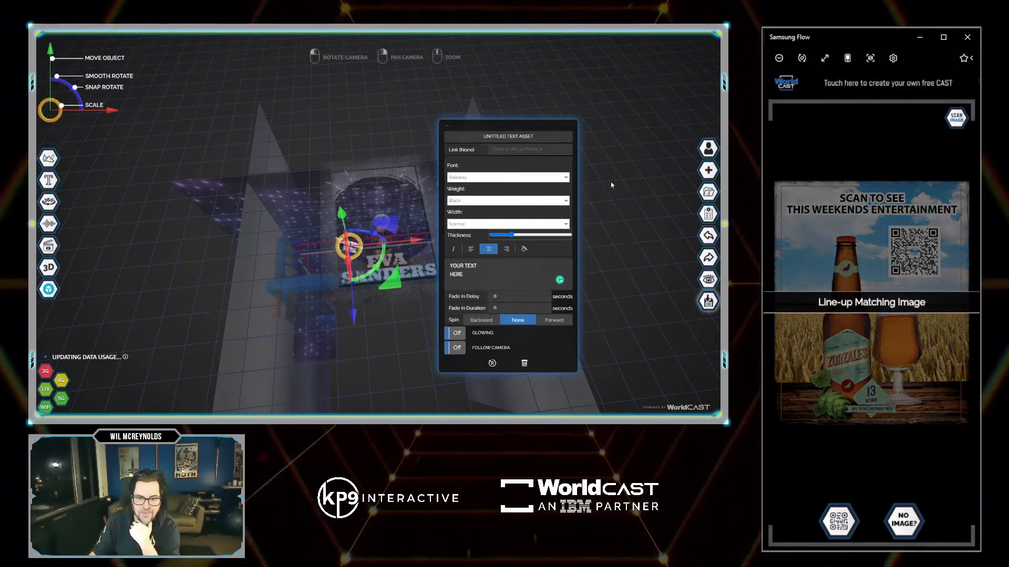
{"action": "left_click_drag", "start_coordinate": [629, 167], "coordinate": [615, 235]}
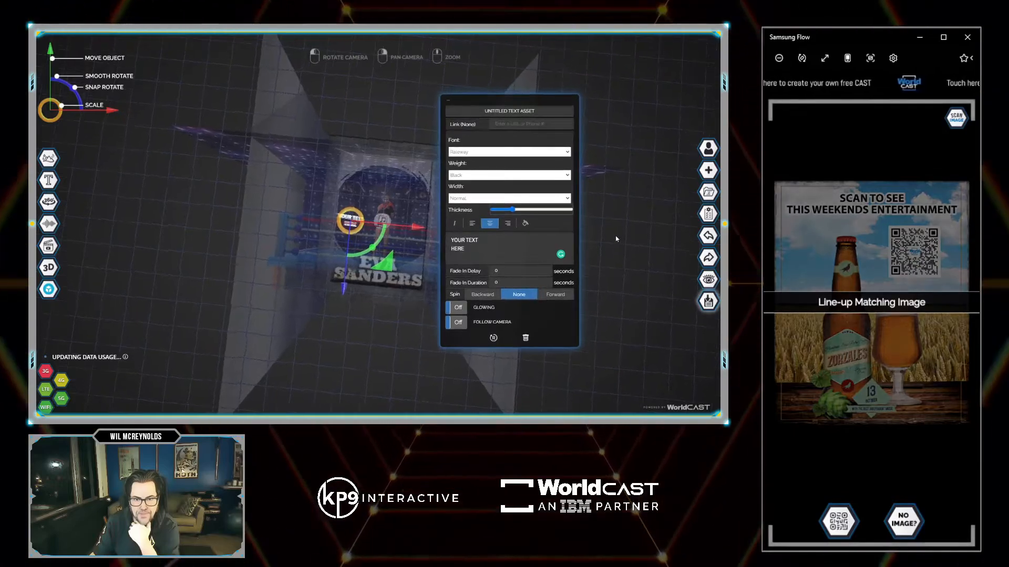
{"action": "left_click", "coordinate": [707, 301]}
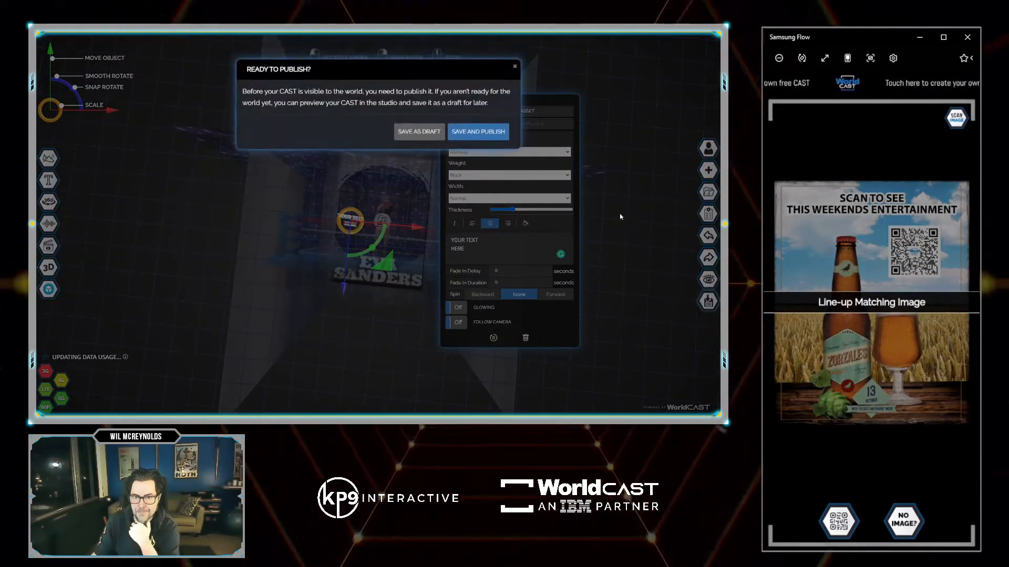
Save and publish the boxing card CAST to get its QR code and share link.
{"action": "left_click", "coordinate": [473, 132]}
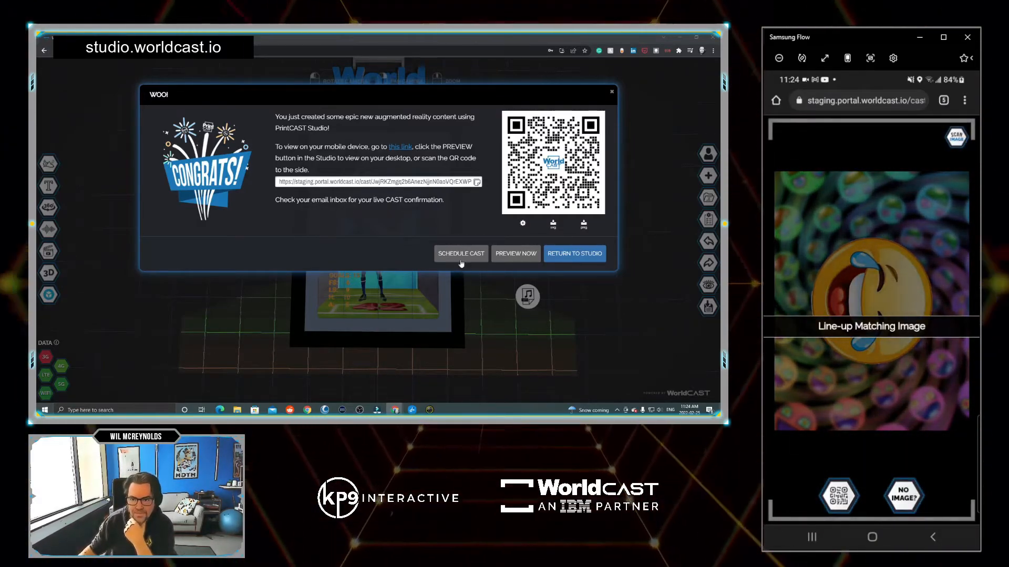
Return to the studio and delete the player video from the soccer card.
{"action": "left_click", "coordinate": [575, 254]}
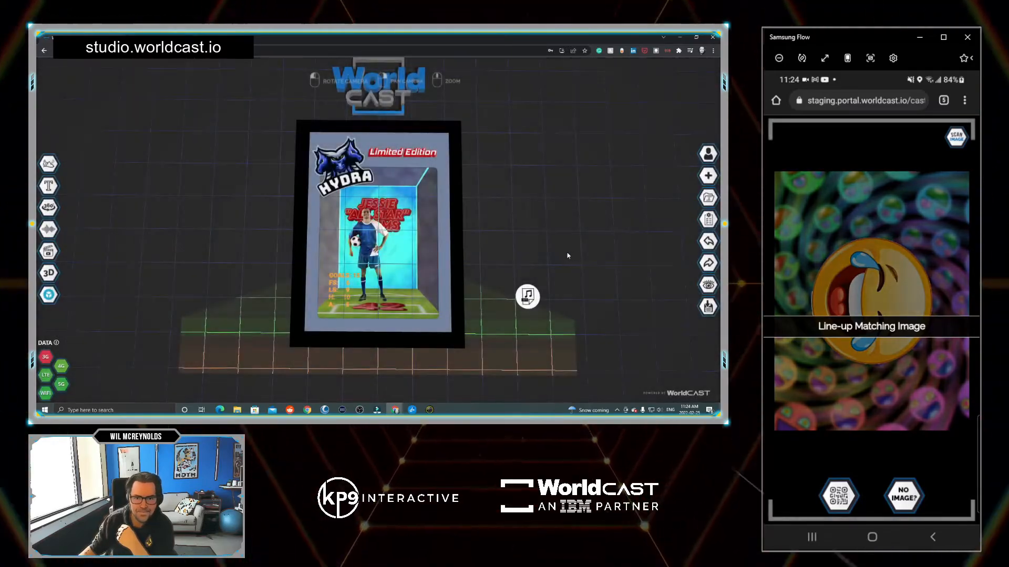
{"action": "left_click", "coordinate": [370, 243]}
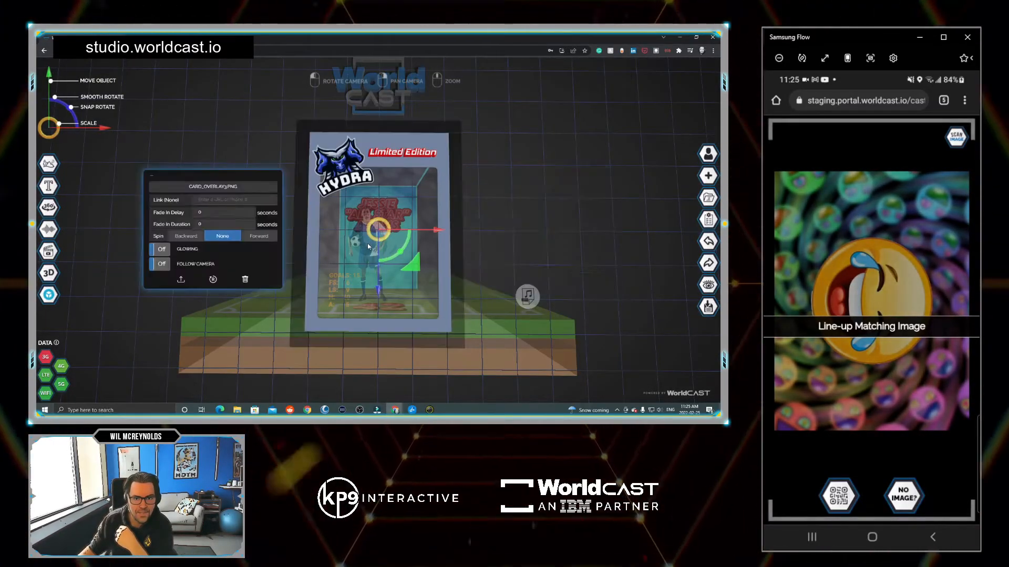
{"action": "left_click", "coordinate": [368, 244]}
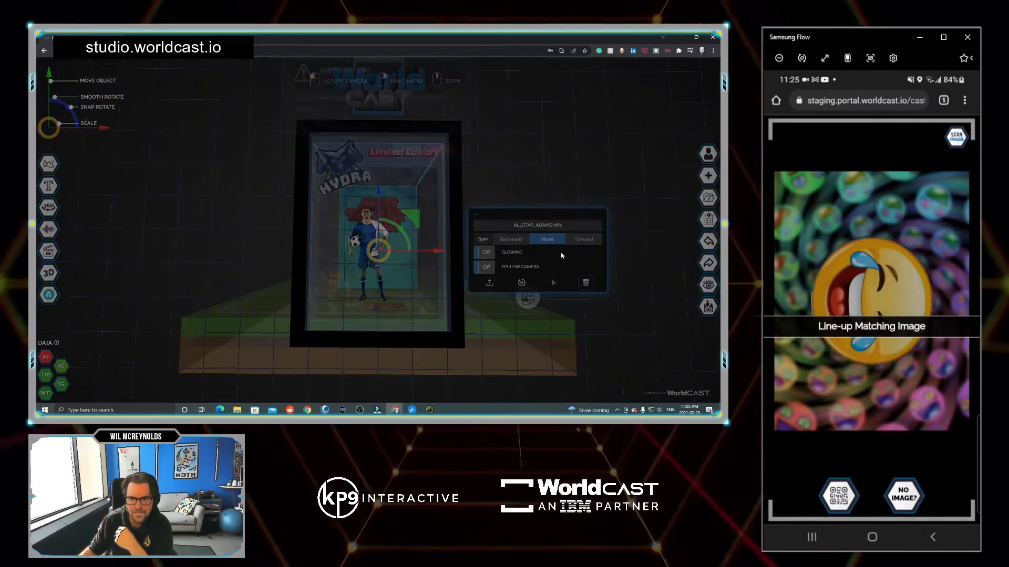
{"action": "left_click", "coordinate": [413, 180]}
{"action": "left_click", "coordinate": [358, 215]}
Delete the player-name image and the number 42 image from the card.
{"action": "left_click", "coordinate": [358, 216]}
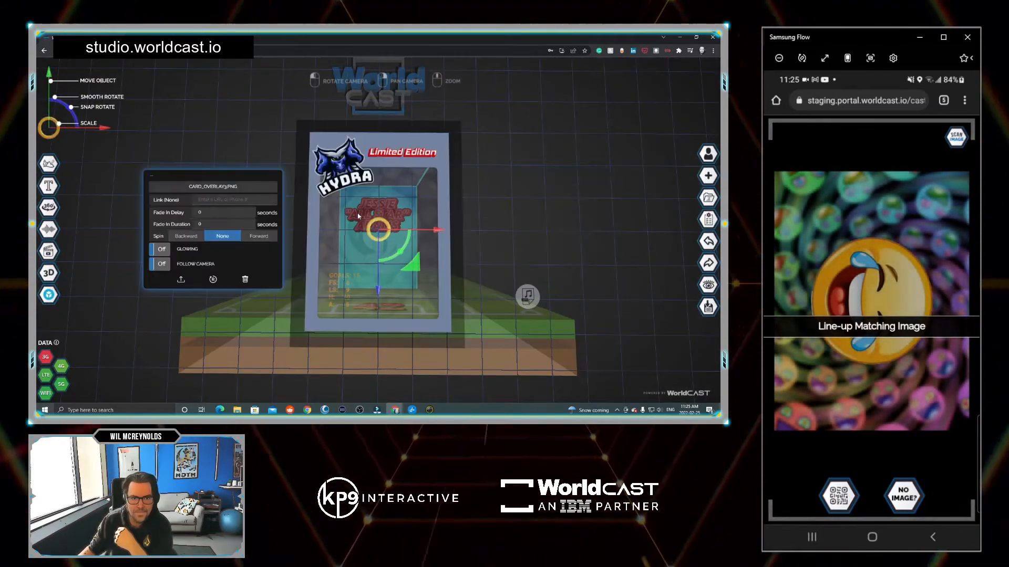
{"action": "left_click", "coordinate": [359, 216]}
{"action": "left_click", "coordinate": [569, 265]}
{"action": "left_click", "coordinate": [413, 180]}
{"action": "left_click", "coordinate": [392, 307]}
{"action": "left_click", "coordinate": [392, 307]}
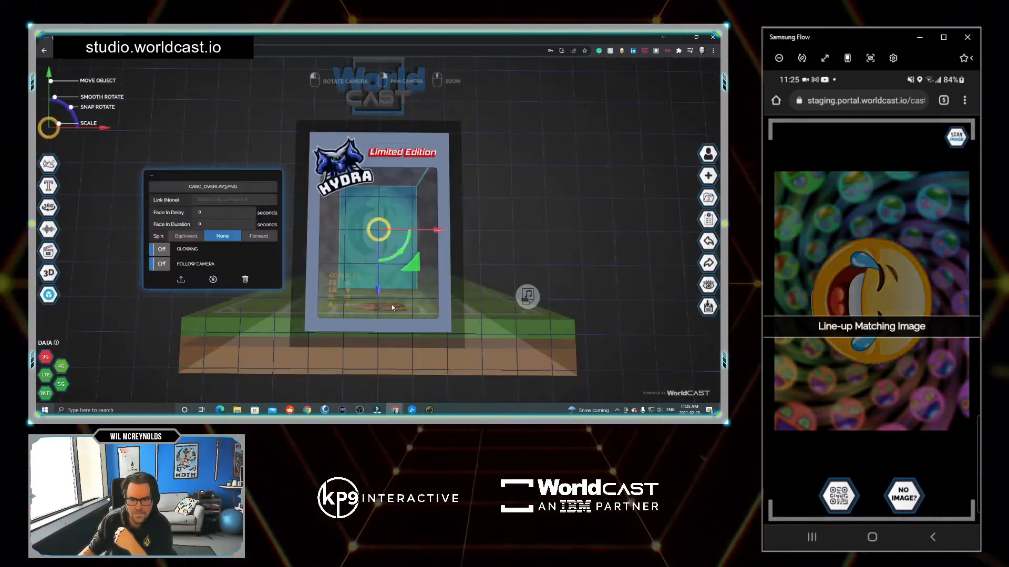
{"action": "left_click", "coordinate": [392, 307]}
{"action": "left_click", "coordinate": [569, 335]}
{"action": "left_click", "coordinate": [439, 172]}
Undo an accidental move of the box model, then select the Hydra border image.
{"action": "left_click_drag", "start_coordinate": [439, 174], "coordinate": [273, 184]}
{"action": "left_click", "coordinate": [319, 309]}
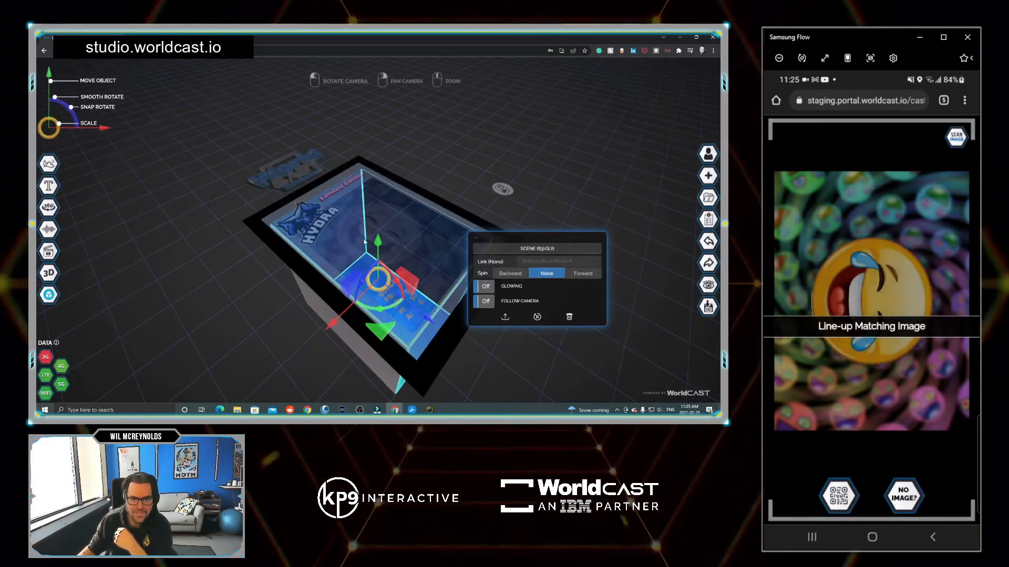
{"action": "left_click_drag", "start_coordinate": [376, 240], "coordinate": [367, 50]}
{"action": "scroll", "coordinate": [158, 245], "scroll_direction": "down", "scroll_amount": 6}
{"action": "left_click_drag", "start_coordinate": [158, 246], "coordinate": [152, 271]}
{"action": "left_click", "coordinate": [709, 241]}
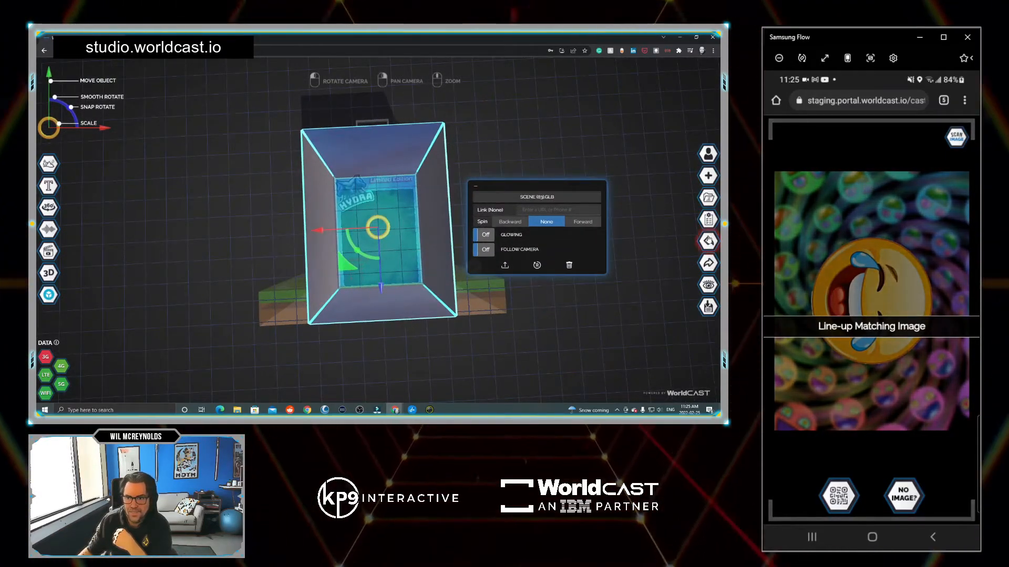
{"action": "left_click", "coordinate": [709, 240]}
{"action": "scroll", "coordinate": [216, 187], "scroll_direction": "up", "scroll_amount": 2}
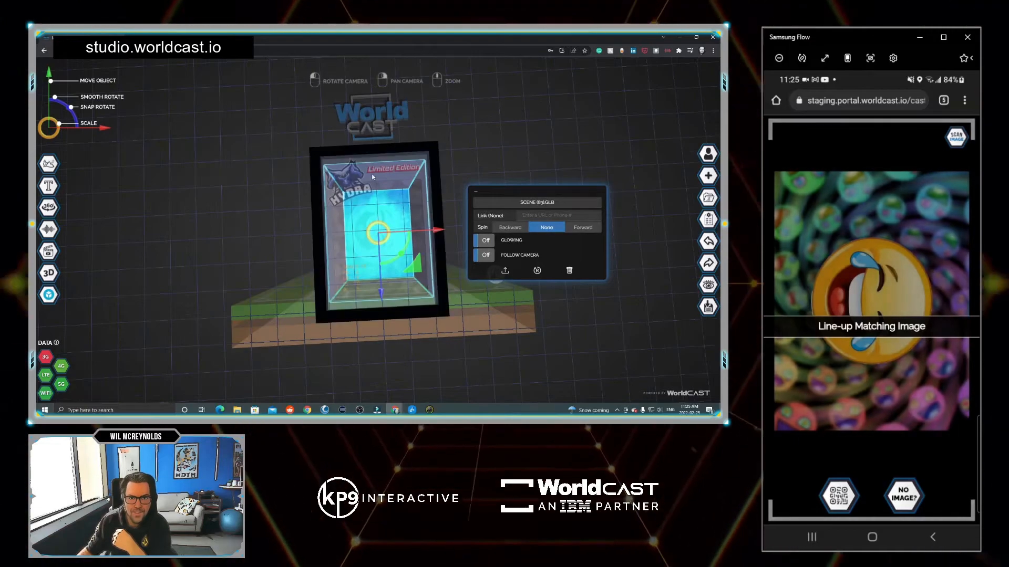
{"action": "left_click", "coordinate": [343, 188]}
Replace the selected card overlay with cardOverlay2.png, then open the Soccer folder.
{"action": "left_click", "coordinate": [343, 187]}
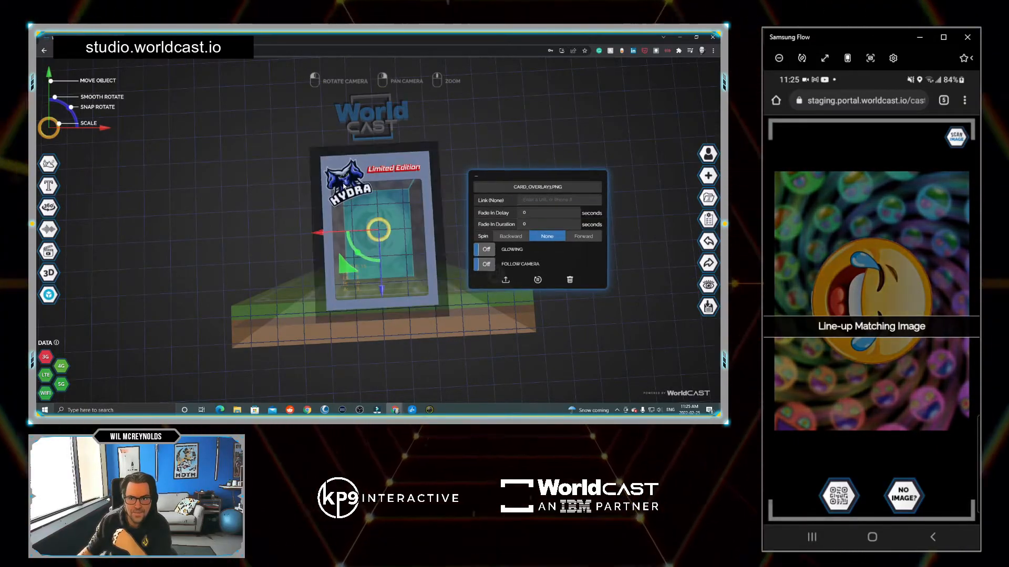
{"action": "left_click", "coordinate": [505, 280]}
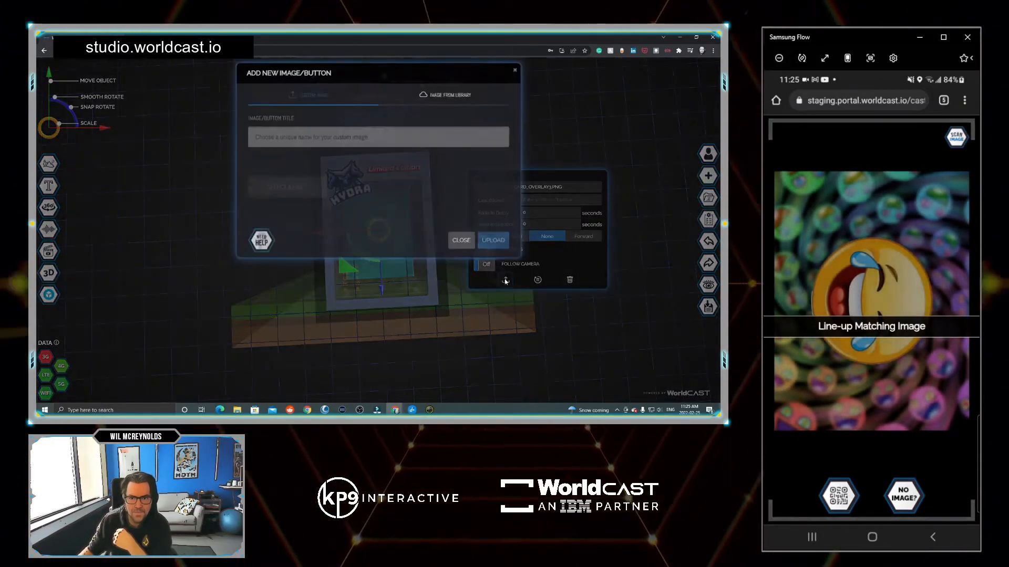
{"action": "left_click", "coordinate": [277, 208]}
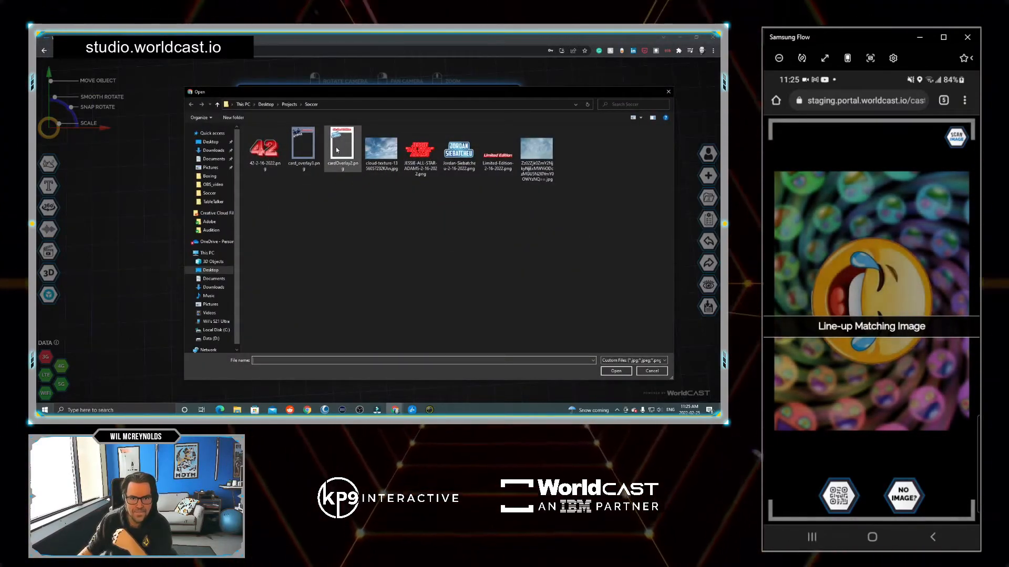
{"action": "double_click", "coordinate": [336, 150]}
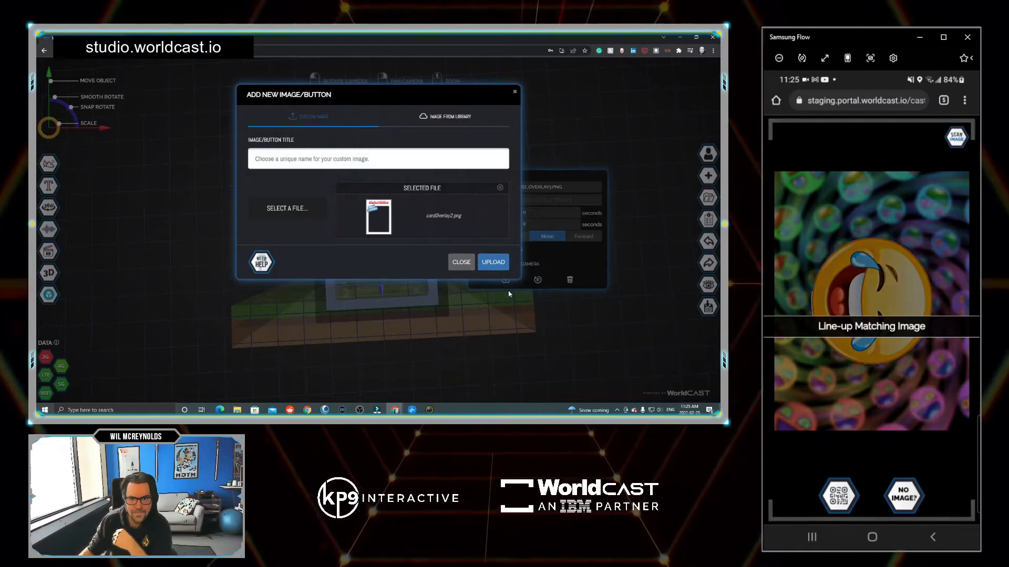
{"action": "left_click", "coordinate": [497, 264]}
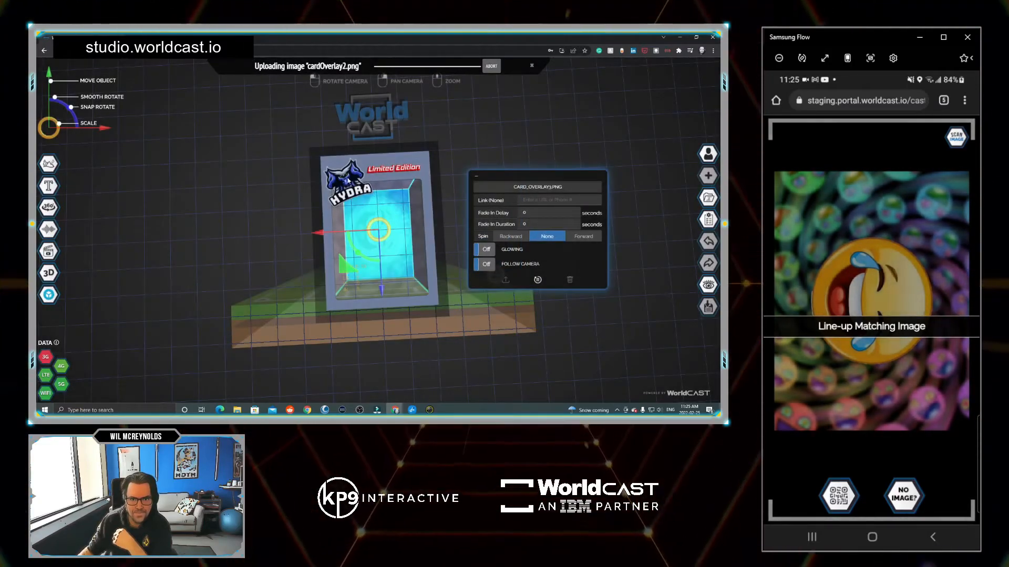
{"action": "left_click", "coordinate": [265, 204]}
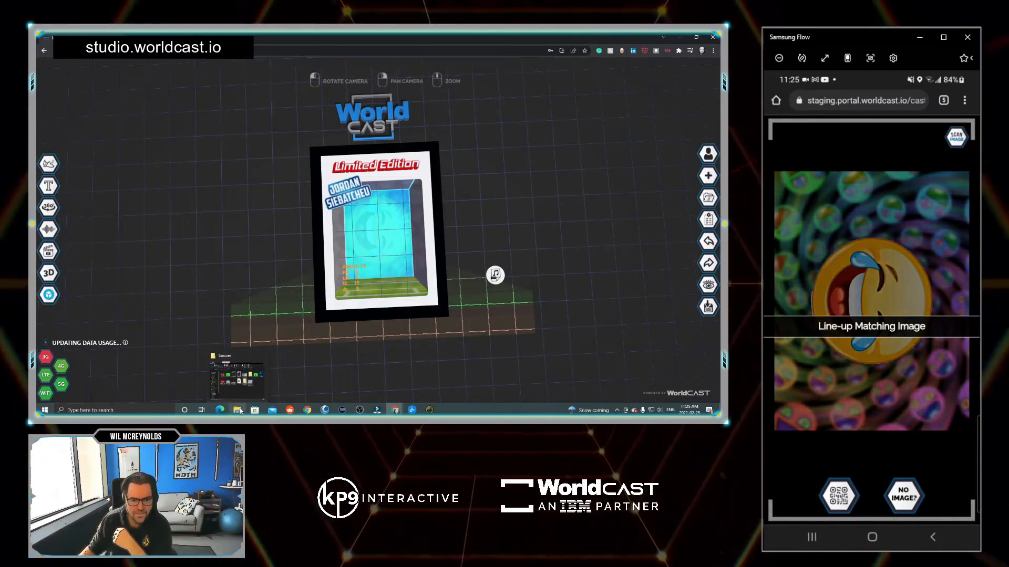
{"action": "left_click", "coordinate": [240, 410]}
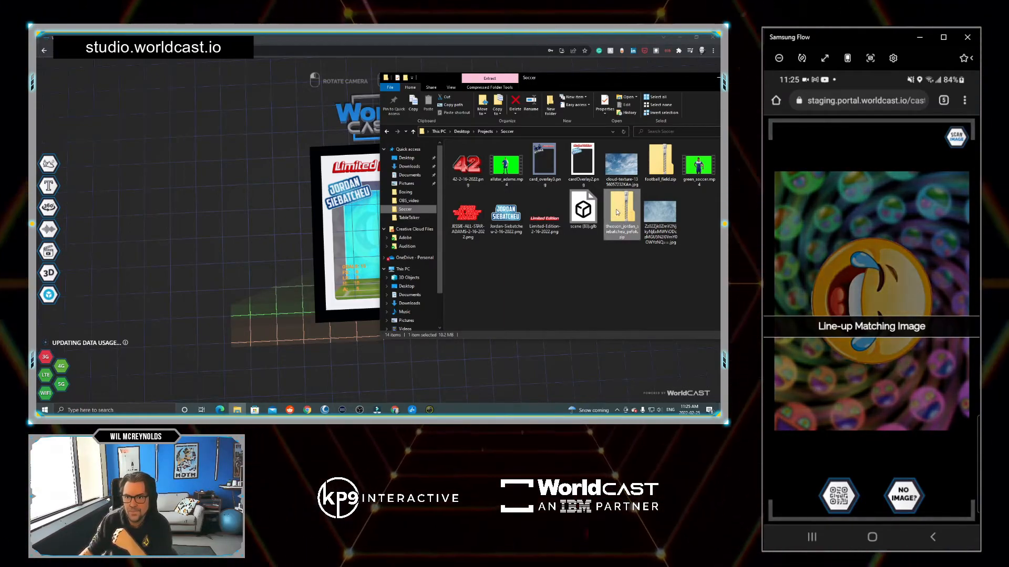
Upload the zipped 3D player model and move it onto the card floor.
{"action": "left_click_drag", "start_coordinate": [623, 214], "coordinate": [290, 239]}
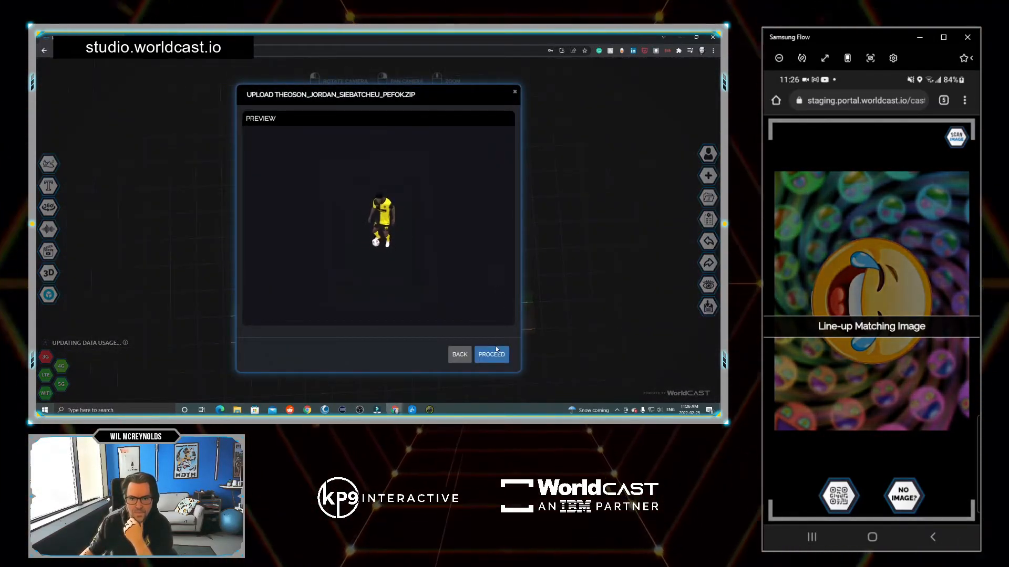
{"action": "left_click", "coordinate": [488, 353]}
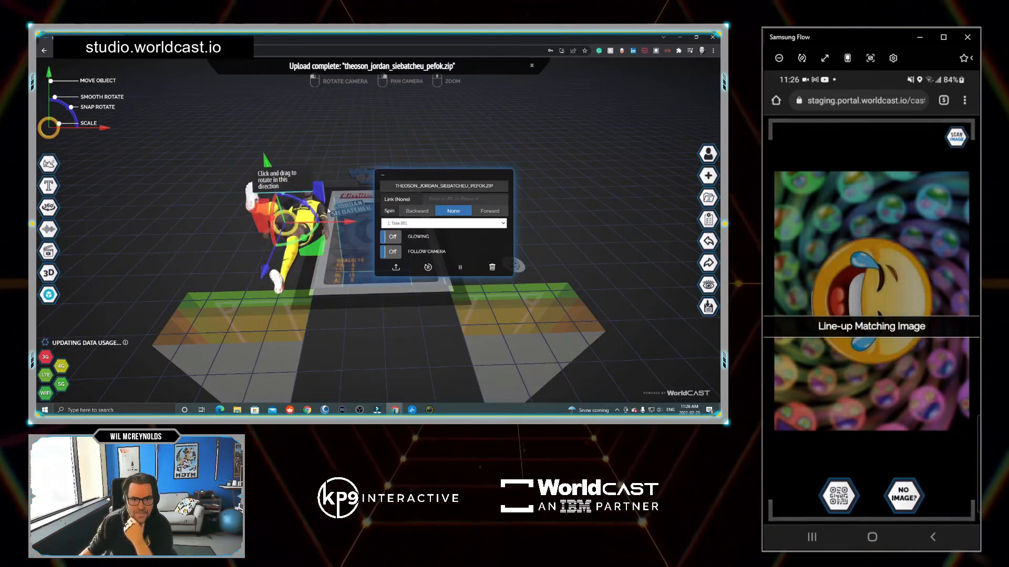
{"action": "left_click_drag", "start_coordinate": [352, 222], "coordinate": [438, 229]}
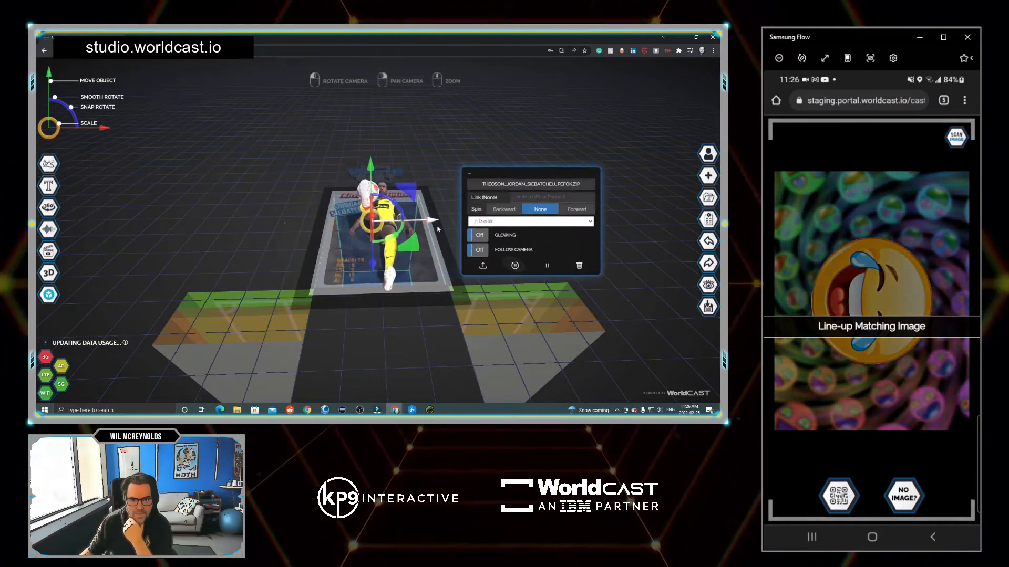
{"action": "left_click_drag", "start_coordinate": [444, 307], "coordinate": [362, 286]}
{"action": "left_click_drag", "start_coordinate": [376, 159], "coordinate": [376, 199]}
{"action": "left_click_drag", "start_coordinate": [289, 212], "coordinate": [239, 196]}
Lower the player slightly within the card frame and view the card front.
{"action": "left_click", "coordinate": [239, 196]}
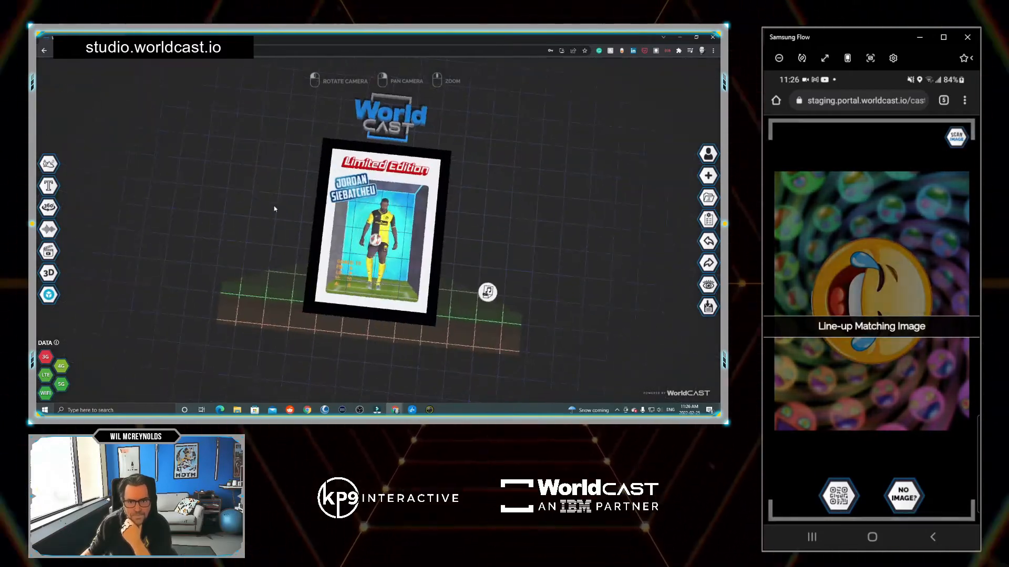
{"action": "left_click", "coordinate": [379, 232]}
{"action": "left_click", "coordinate": [377, 226]}
{"action": "left_click_drag", "start_coordinate": [378, 185], "coordinate": [378, 198]}
{"action": "left_click", "coordinate": [510, 187]}
{"action": "left_click_drag", "start_coordinate": [511, 187], "coordinate": [554, 273]}
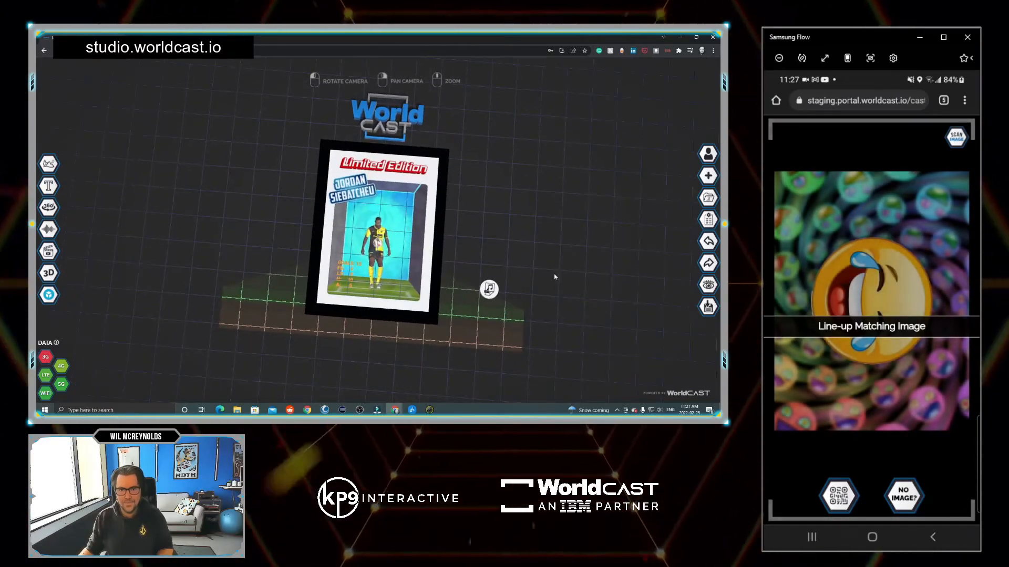
Save and publish the Limited Edition soccer card CAST to get the Congrats screen with its QR code.
{"action": "left_click", "coordinate": [707, 308]}
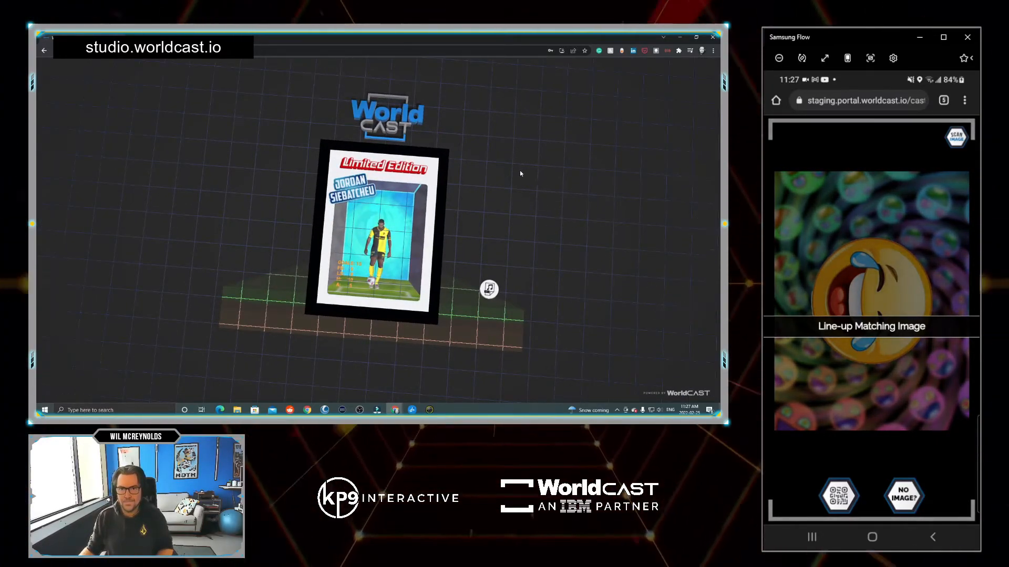